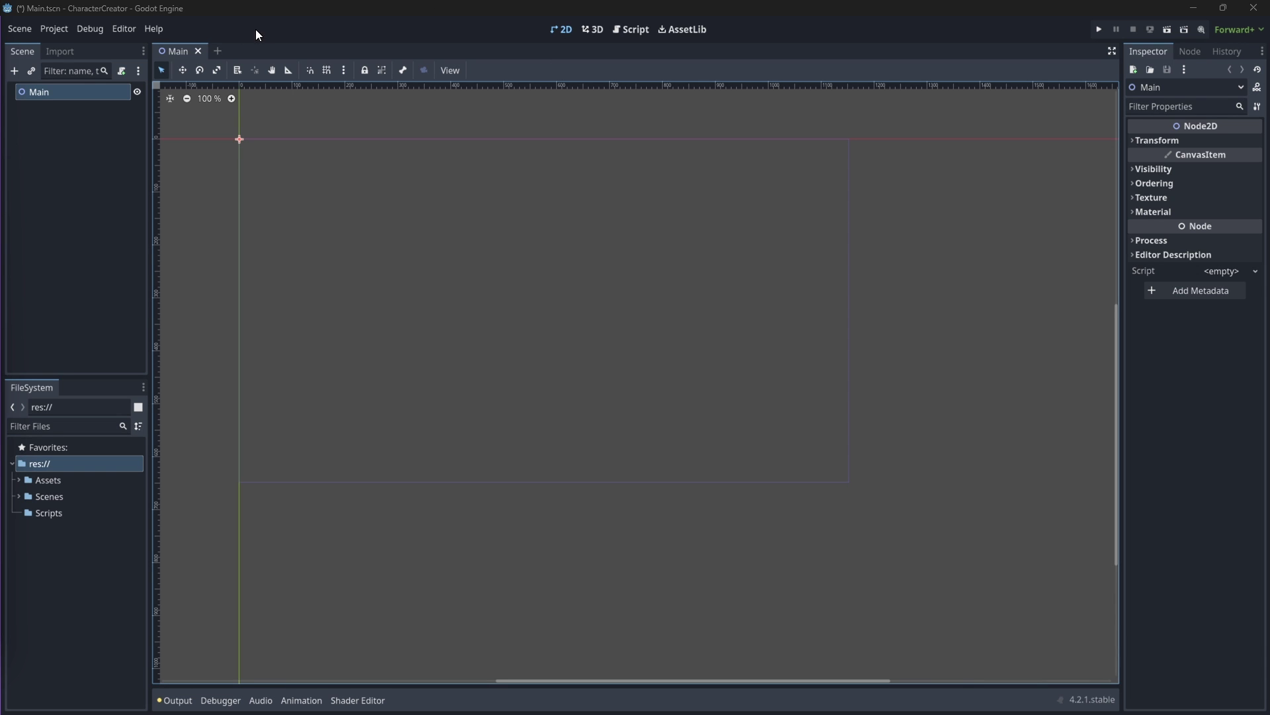
- Create a new scene with a CharacterBody2D root node
{"action": "left_click", "coordinate": [219, 48]}
{"action": "left_click", "coordinate": [75, 165]}
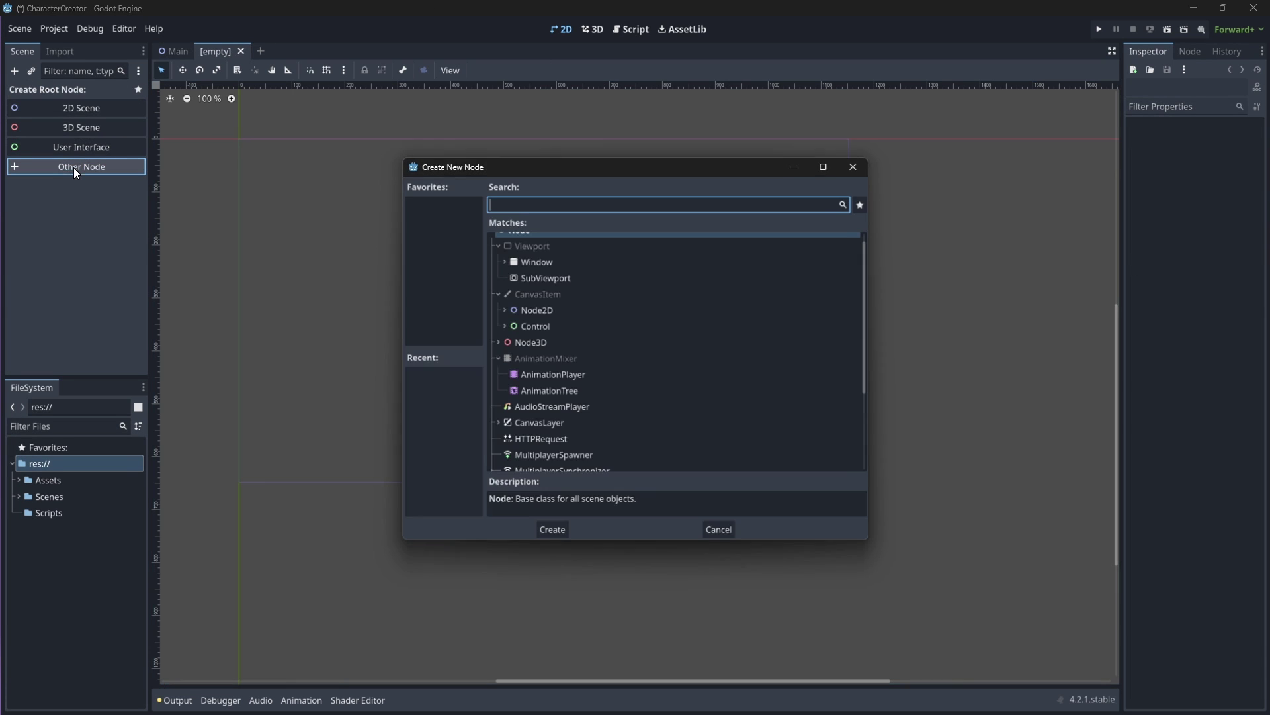
{"action": "type", "text": "chara"}
{"action": "left_click", "coordinate": [536, 534]}
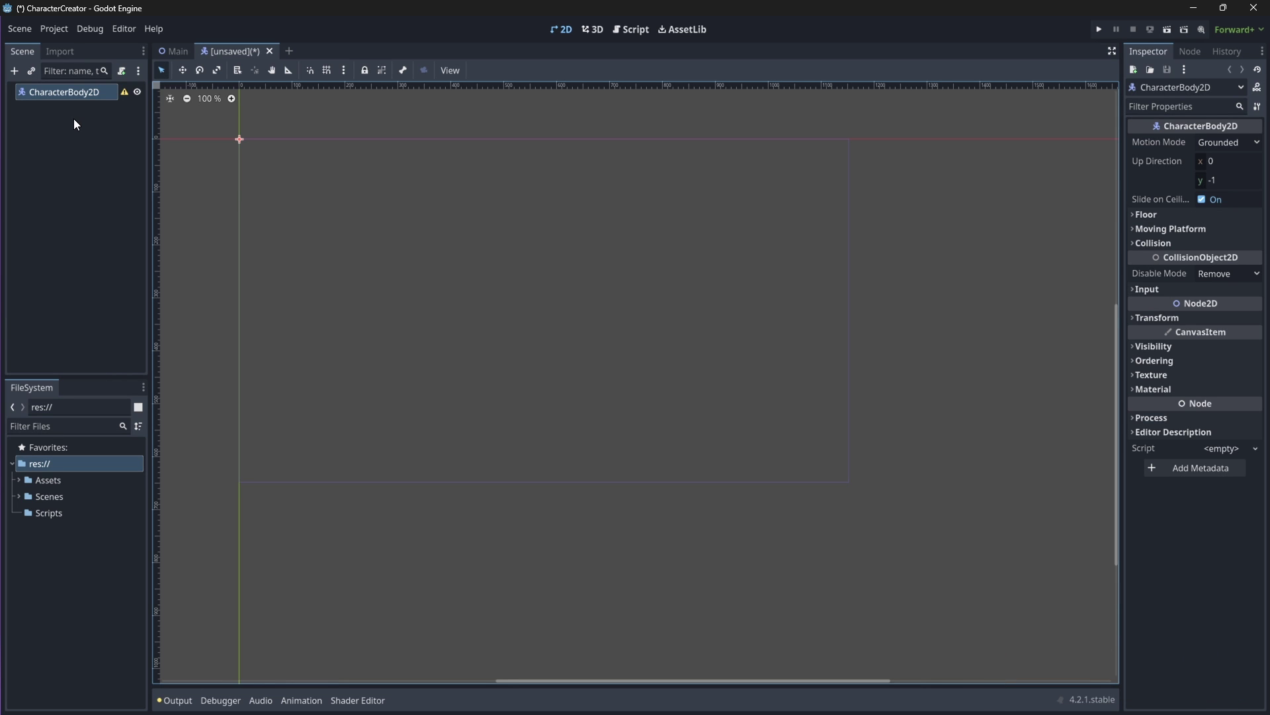
- Rename the root to Player and save the scene as Player.tscn
{"action": "left_click", "coordinate": [73, 95]}
{"action": "double_click", "coordinate": [72, 94]}
{"action": "type", "text": "Player"}
{"action": "key", "text": "Return"}
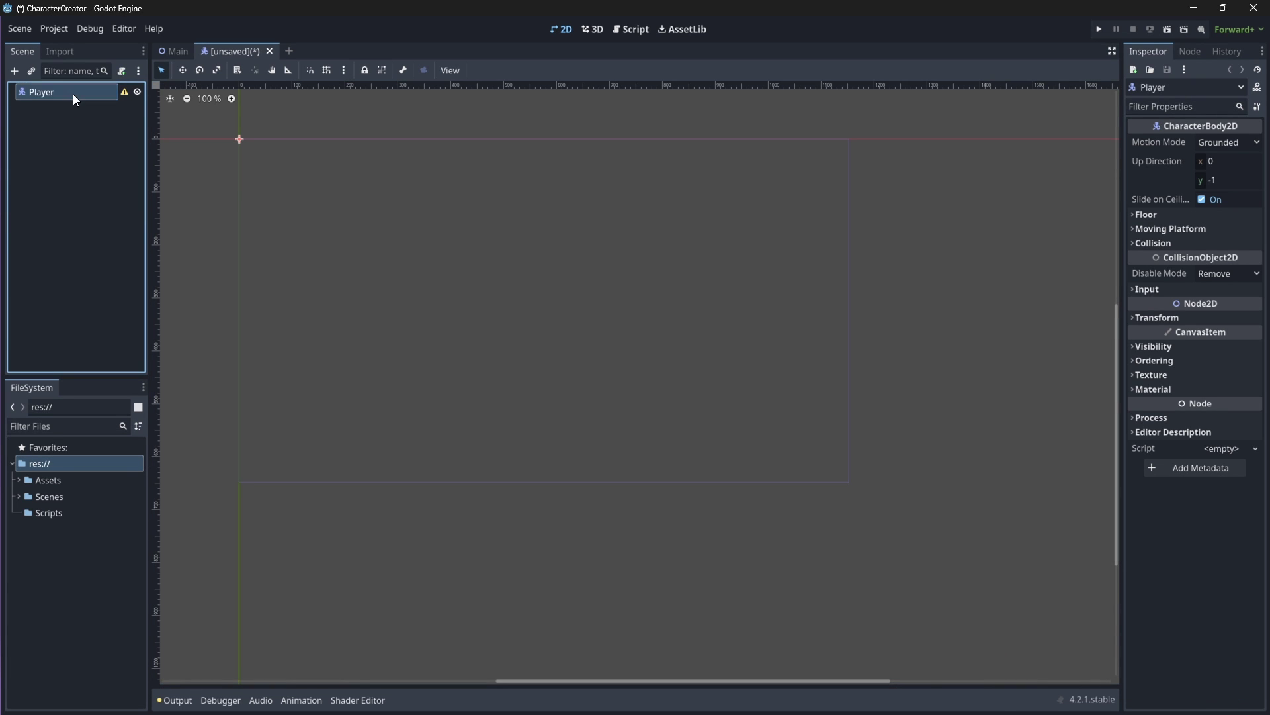
{"action": "key", "text": "ctrl+s"}
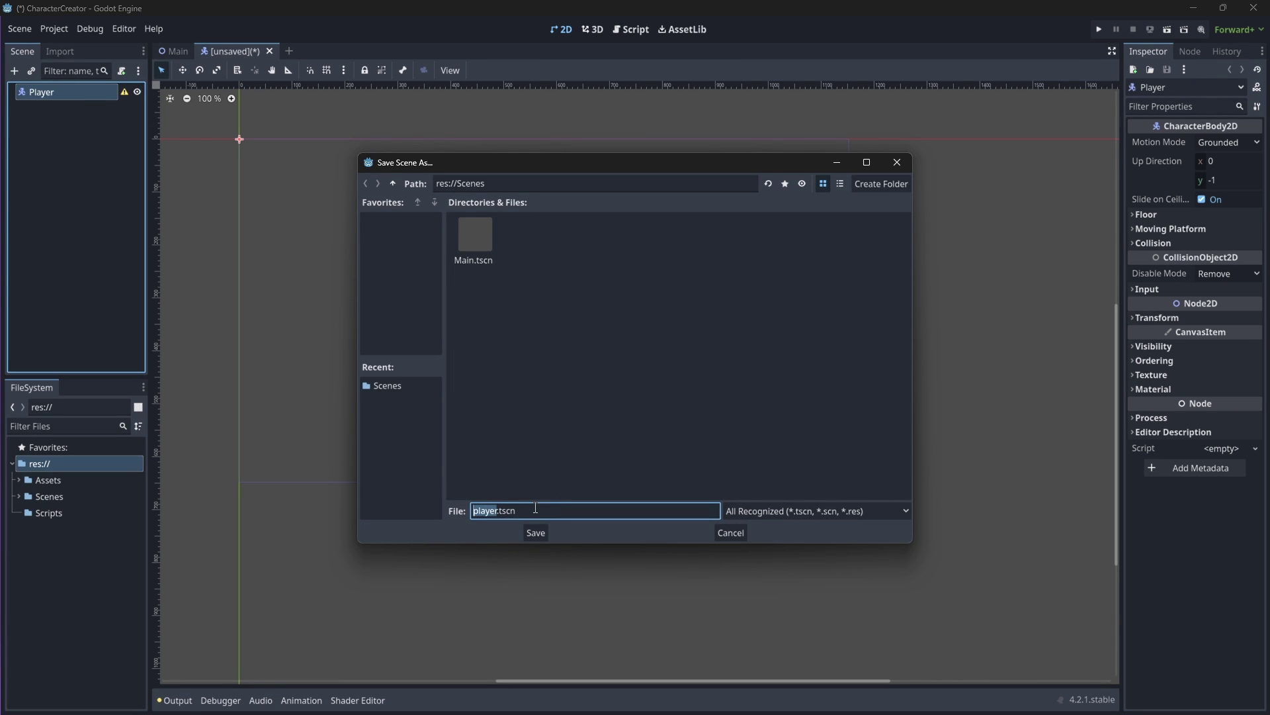
{"action": "type", "text": "Player"}
{"action": "key", "text": "Return"}
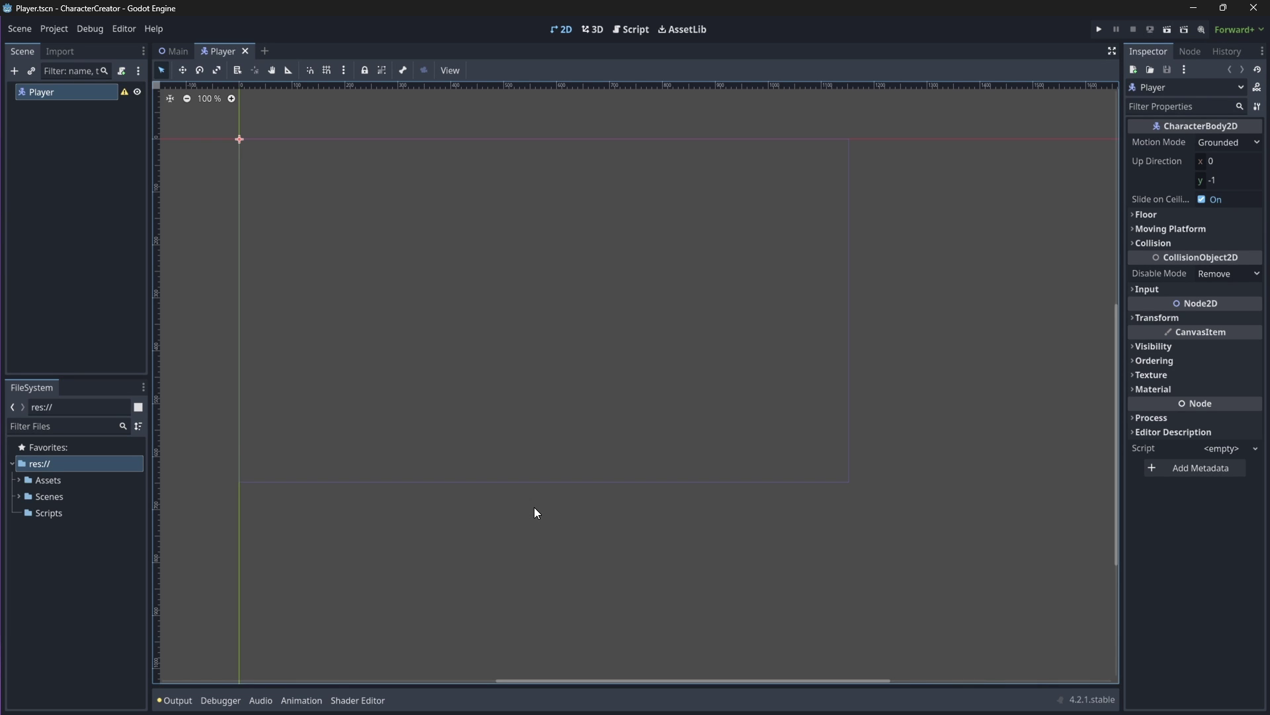
- Attach a new Player.gd script stored in the res://Scripts folder to Player
{"action": "left_click", "coordinate": [121, 70]}
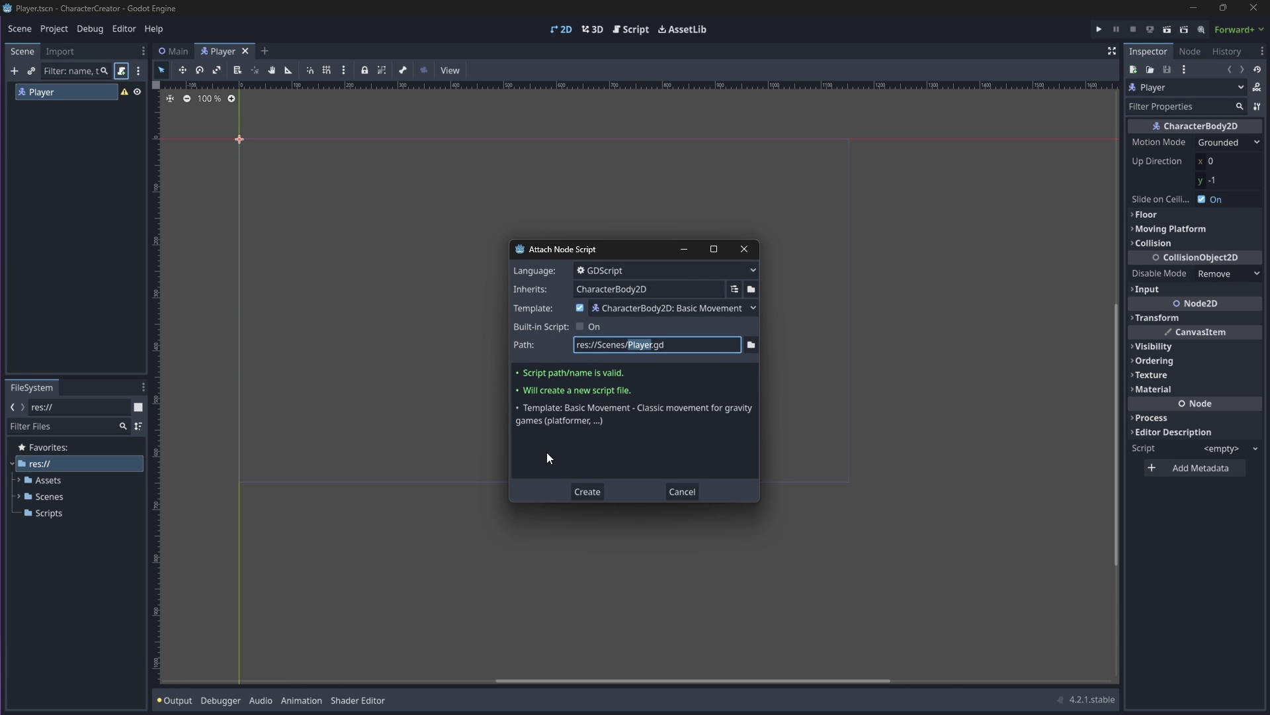
{"action": "left_click", "coordinate": [751, 345]}
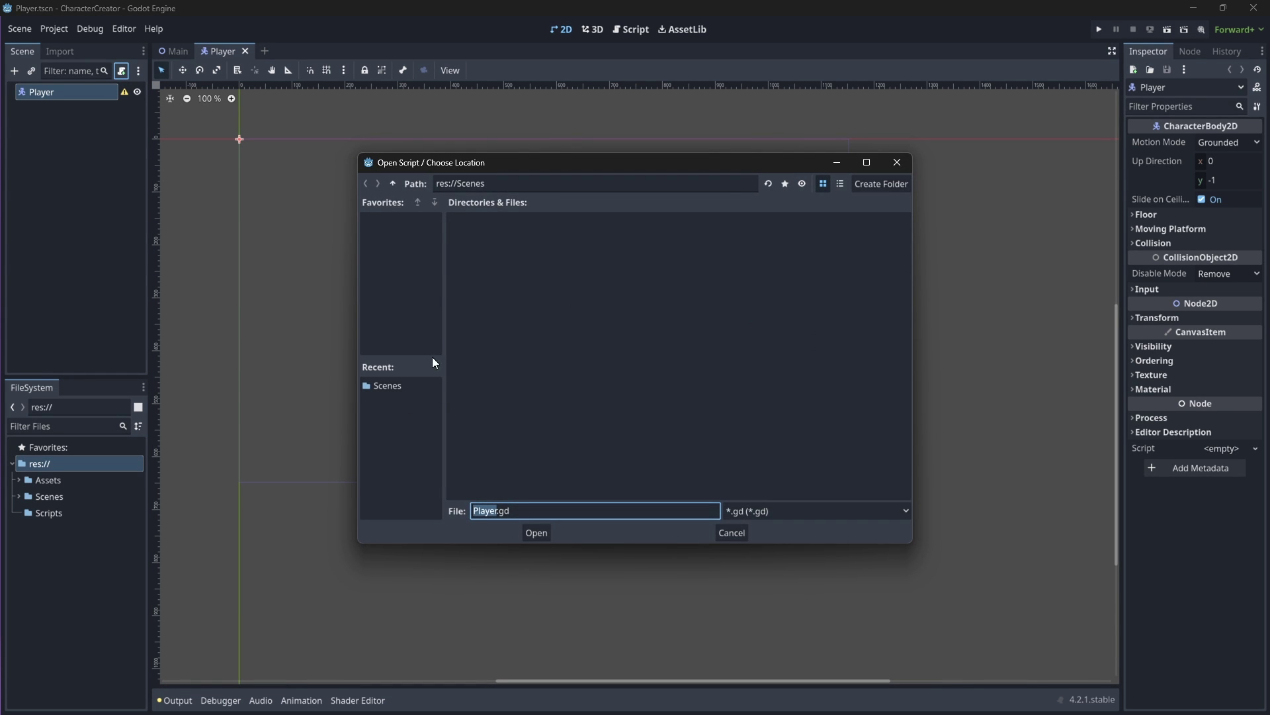
{"action": "left_click", "coordinate": [388, 183]}
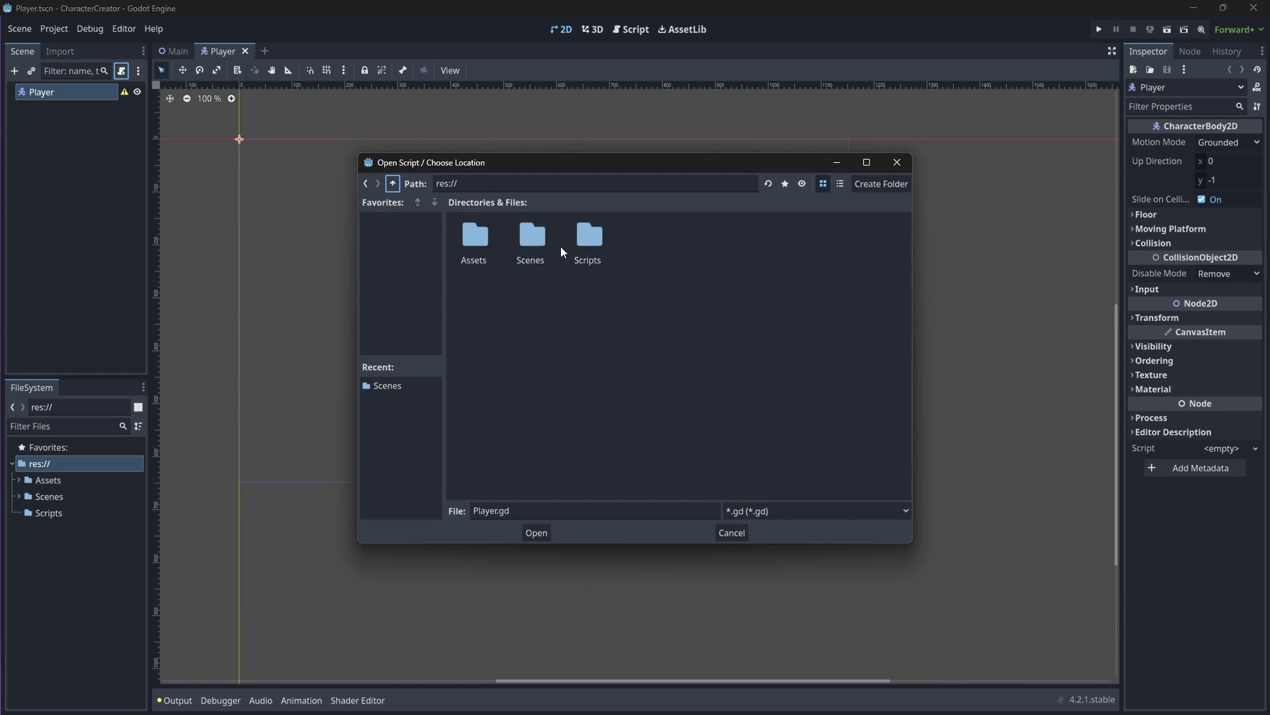
{"action": "left_click", "coordinate": [592, 249]}
{"action": "double_click", "coordinate": [592, 248]}
{"action": "left_click", "coordinate": [538, 533]}
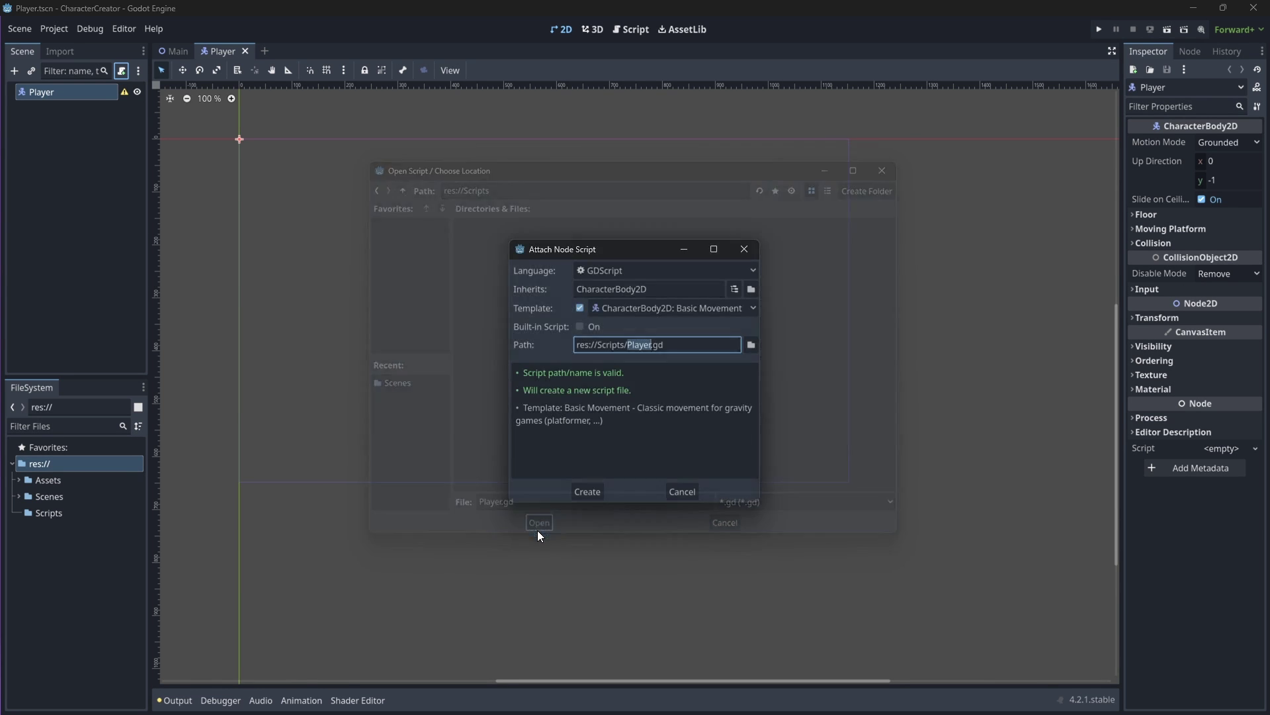
{"action": "left_click", "coordinate": [587, 489]}
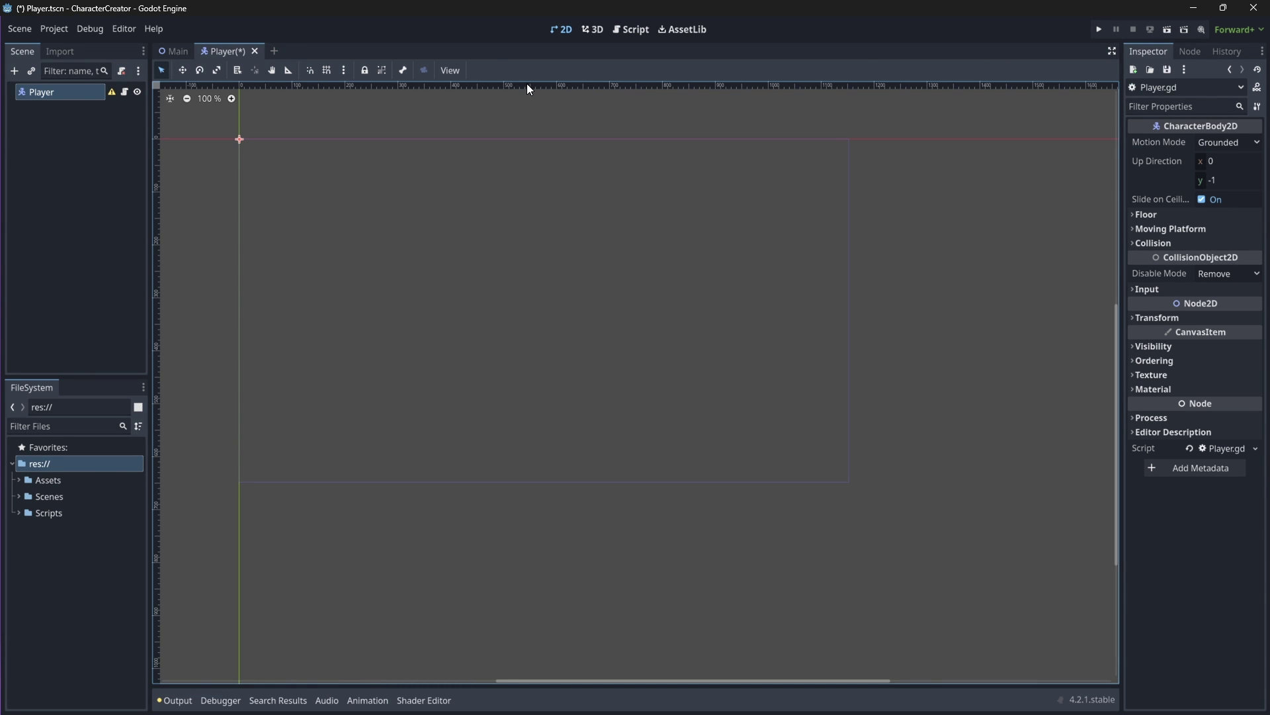
- Read the missing-collision-shape warning on the Player node
{"action": "left_click", "coordinate": [112, 91]}
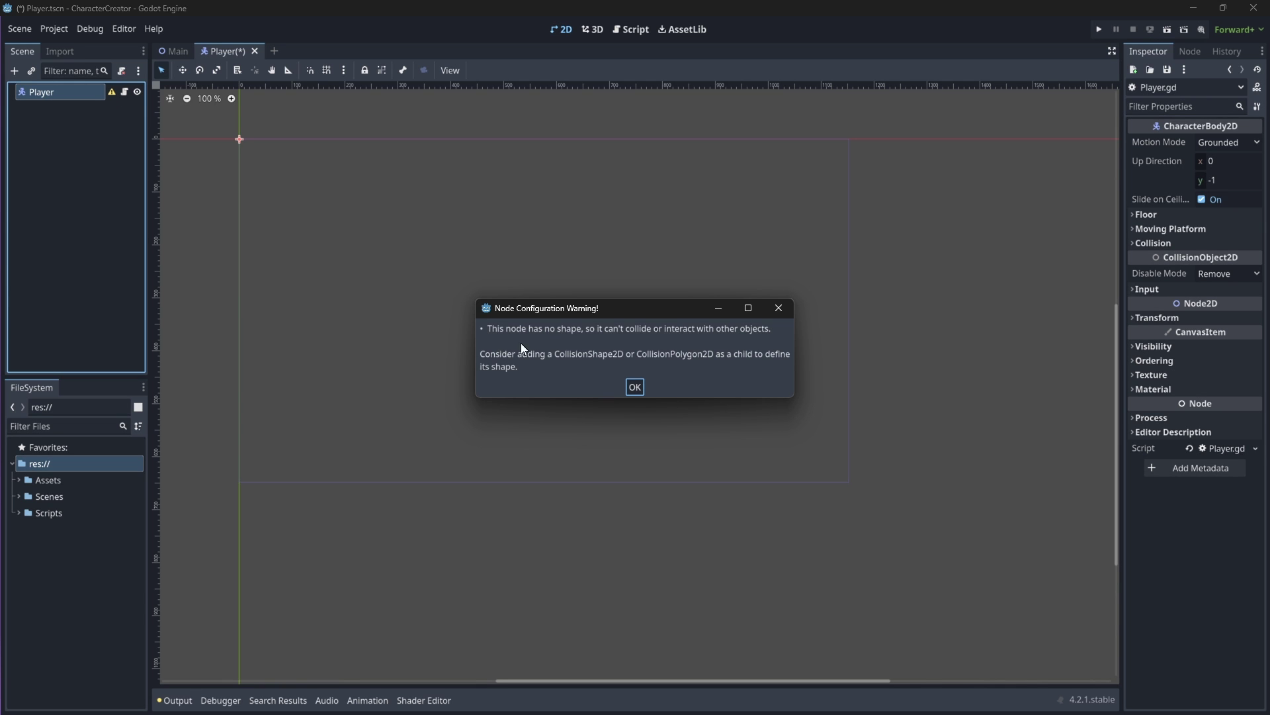
- Add a CollisionShape2D child to Player with a new CircleShape2D shape
{"action": "left_click", "coordinate": [634, 387]}
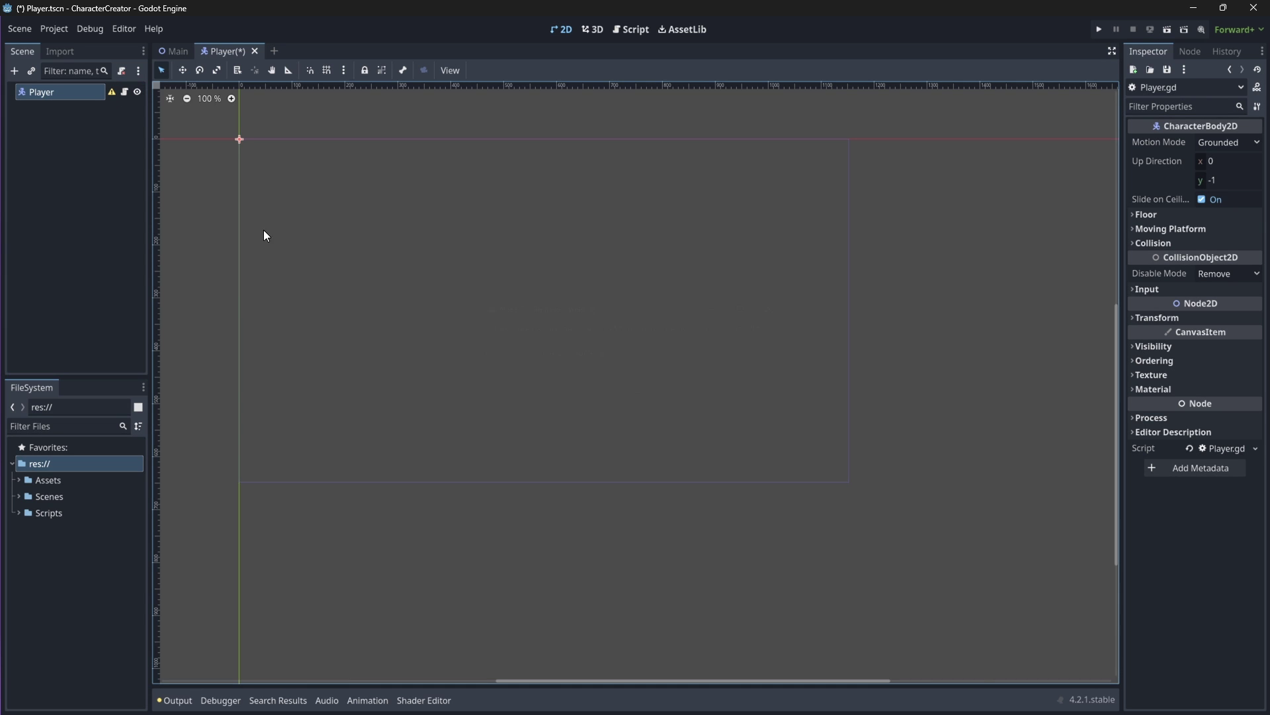
{"action": "left_click", "coordinate": [14, 72]}
{"action": "type", "text": "coll"}
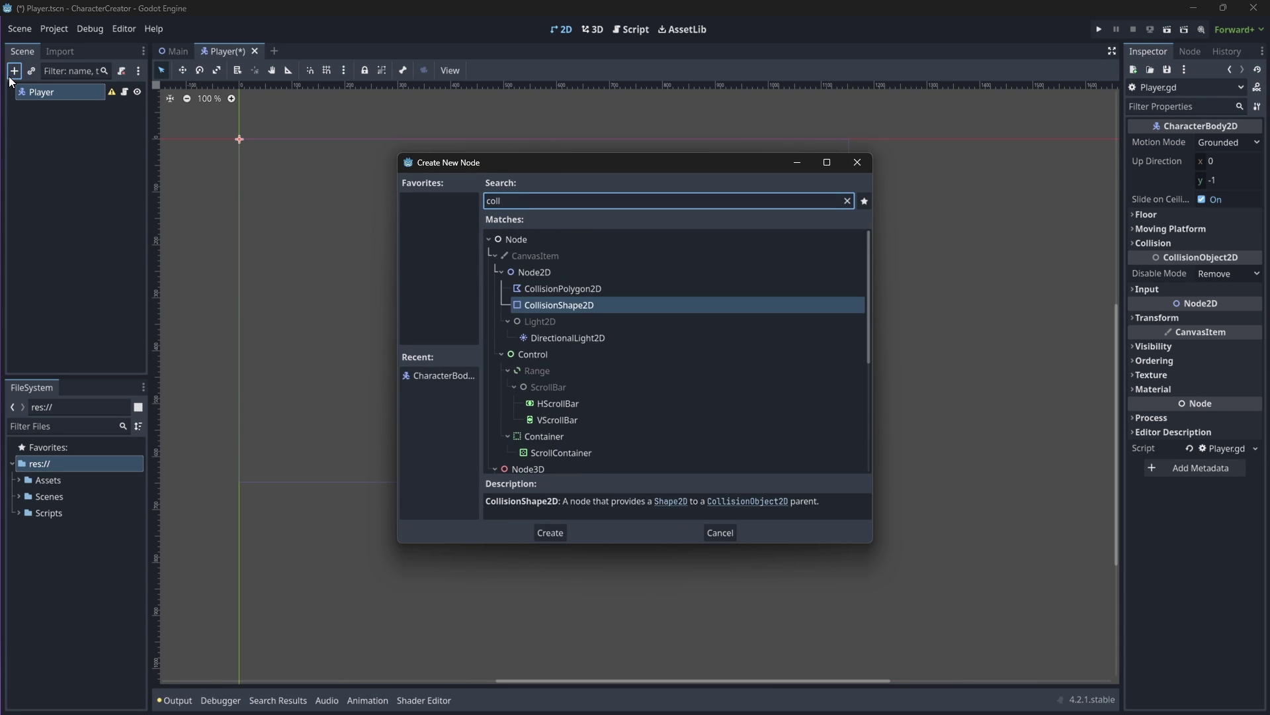
{"action": "key", "text": "Return"}
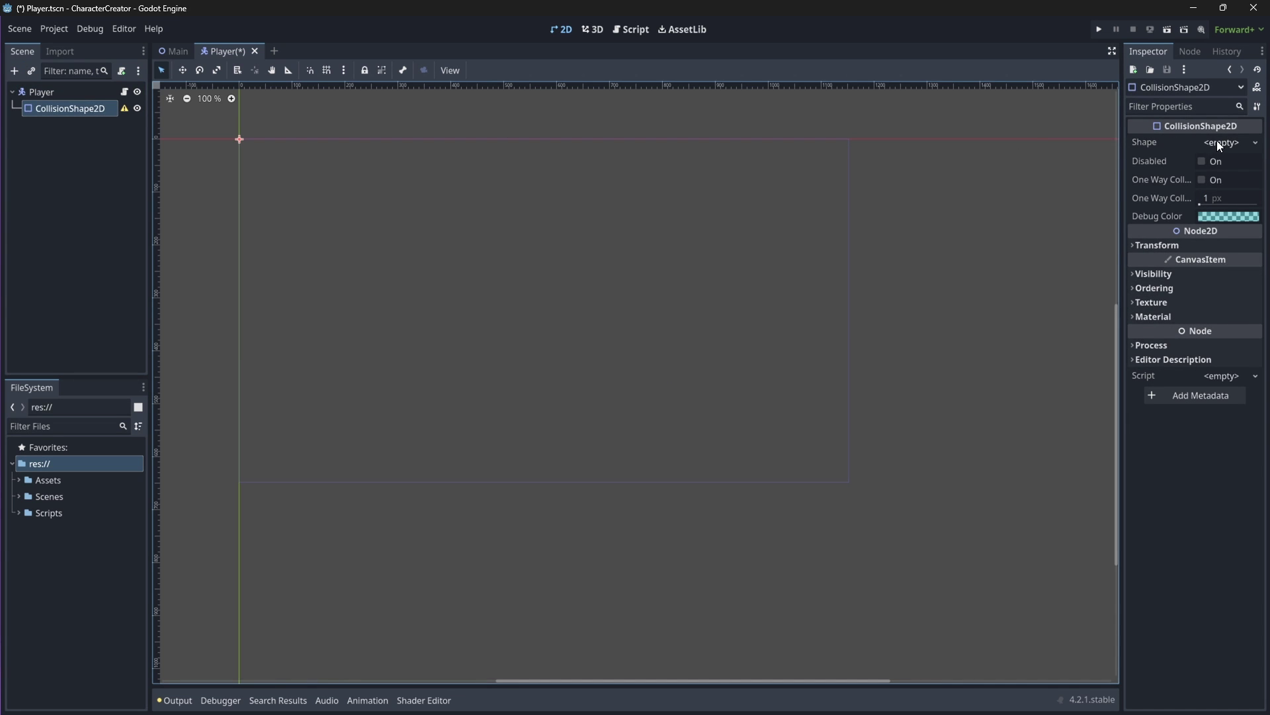
{"action": "left_click", "coordinate": [1219, 144]}
{"action": "left_click", "coordinate": [1200, 204]}
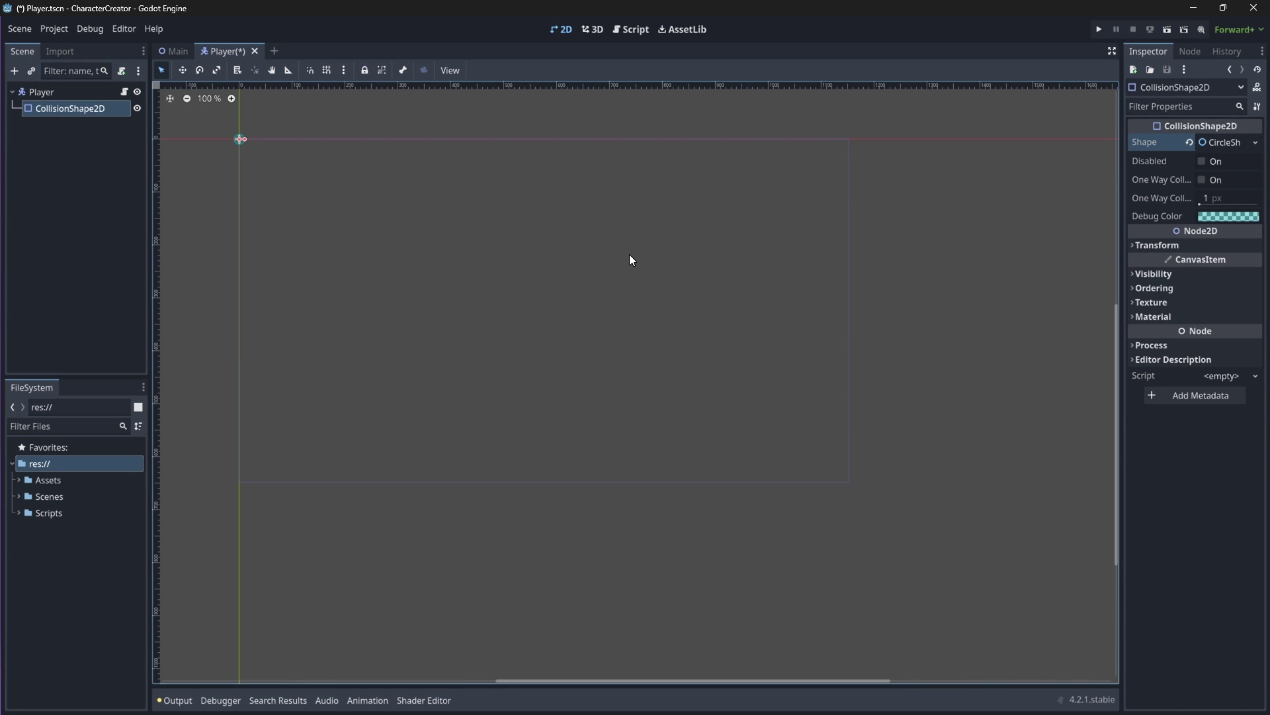
{"action": "key", "text": "f"}
{"action": "scroll", "coordinate": [706, 432], "scroll_direction": "up", "scroll_amount": 3}
{"action": "scroll", "coordinate": [707, 432], "scroll_direction": "up", "scroll_amount": 5}
{"action": "left_click", "coordinate": [61, 97]}
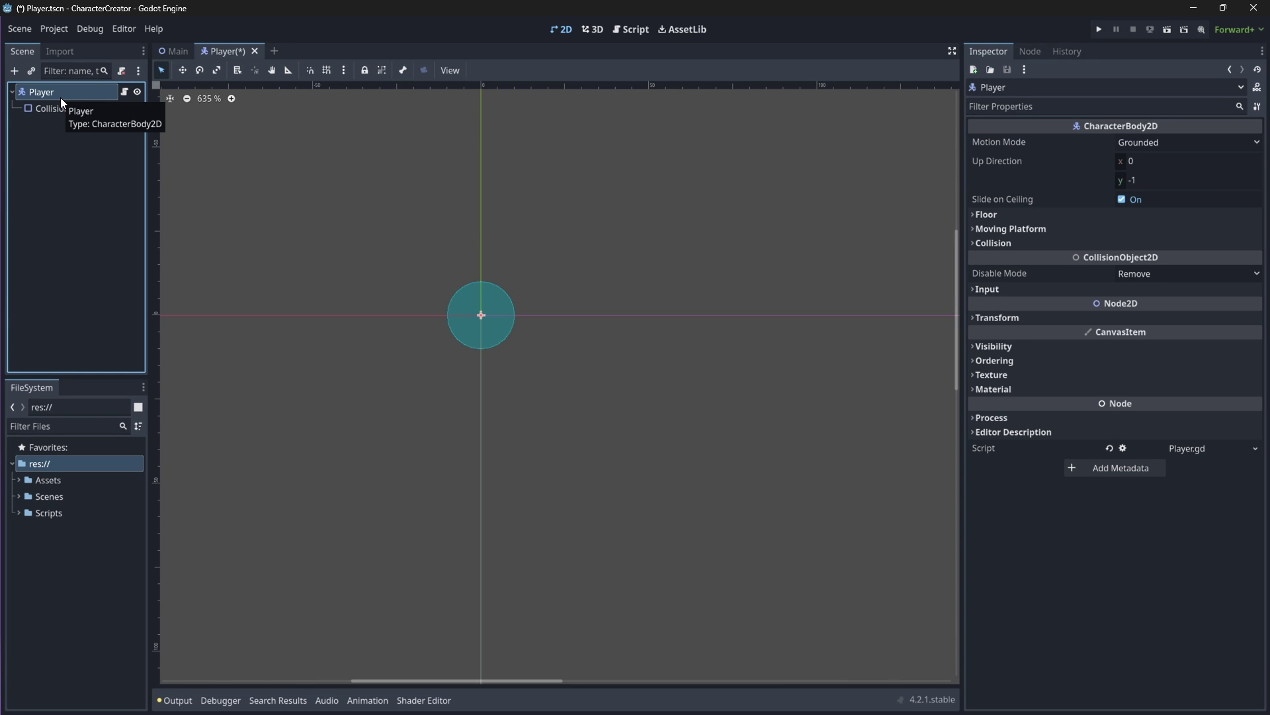
- Add a Camera2D child to Player with zoom set to 3
{"action": "left_click", "coordinate": [15, 71]}
{"action": "type", "text": "cam"}
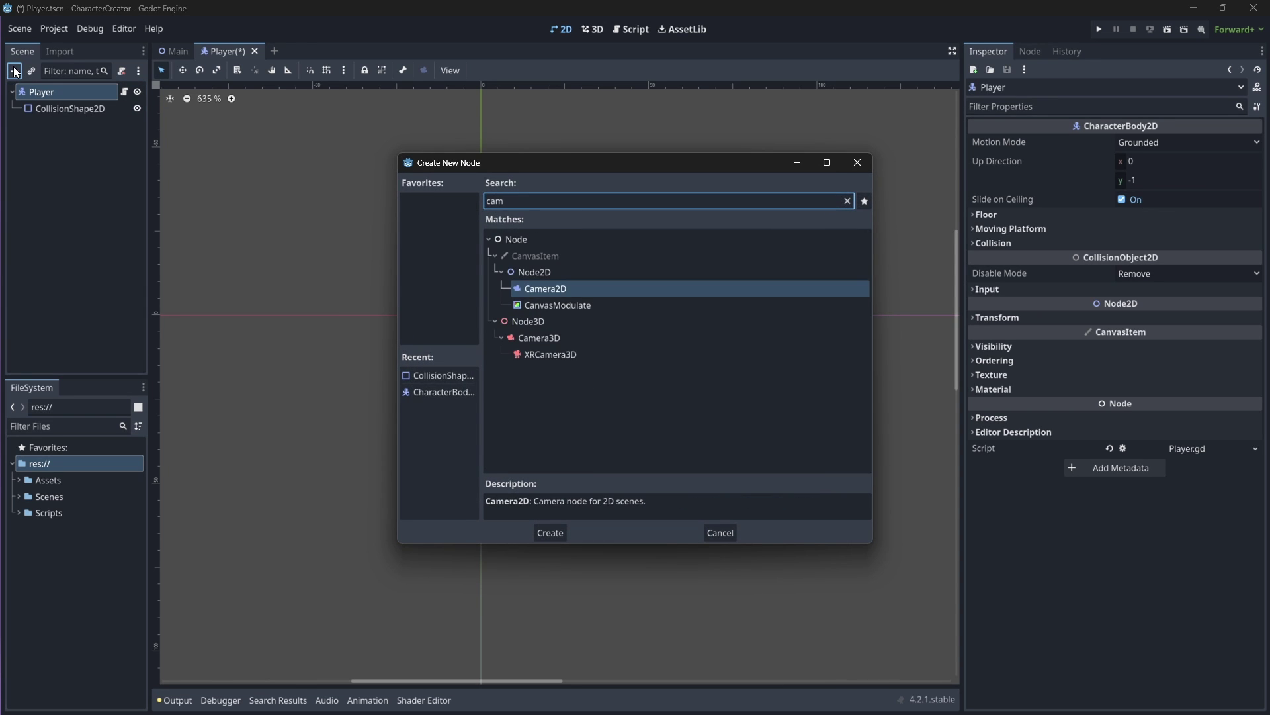
{"action": "key", "text": "Return"}
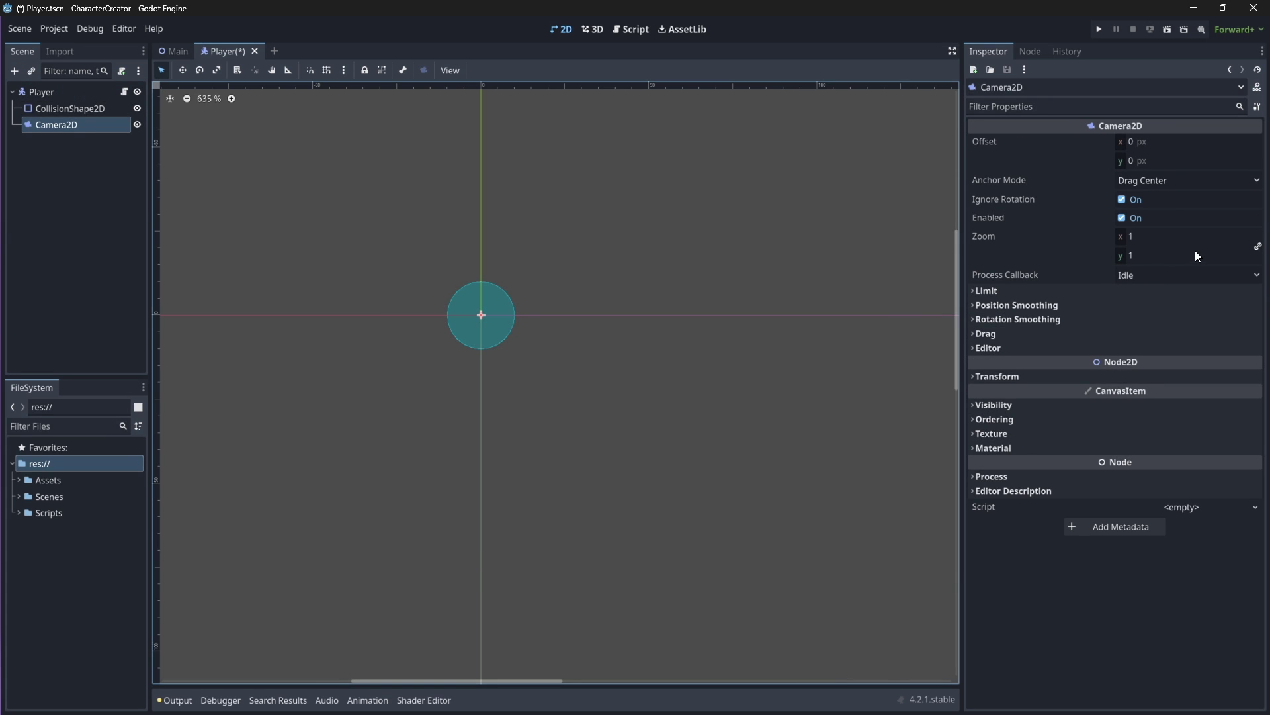
{"action": "left_click", "coordinate": [1188, 240]}
{"action": "type", "text": "3"}
{"action": "key", "text": "Return"}
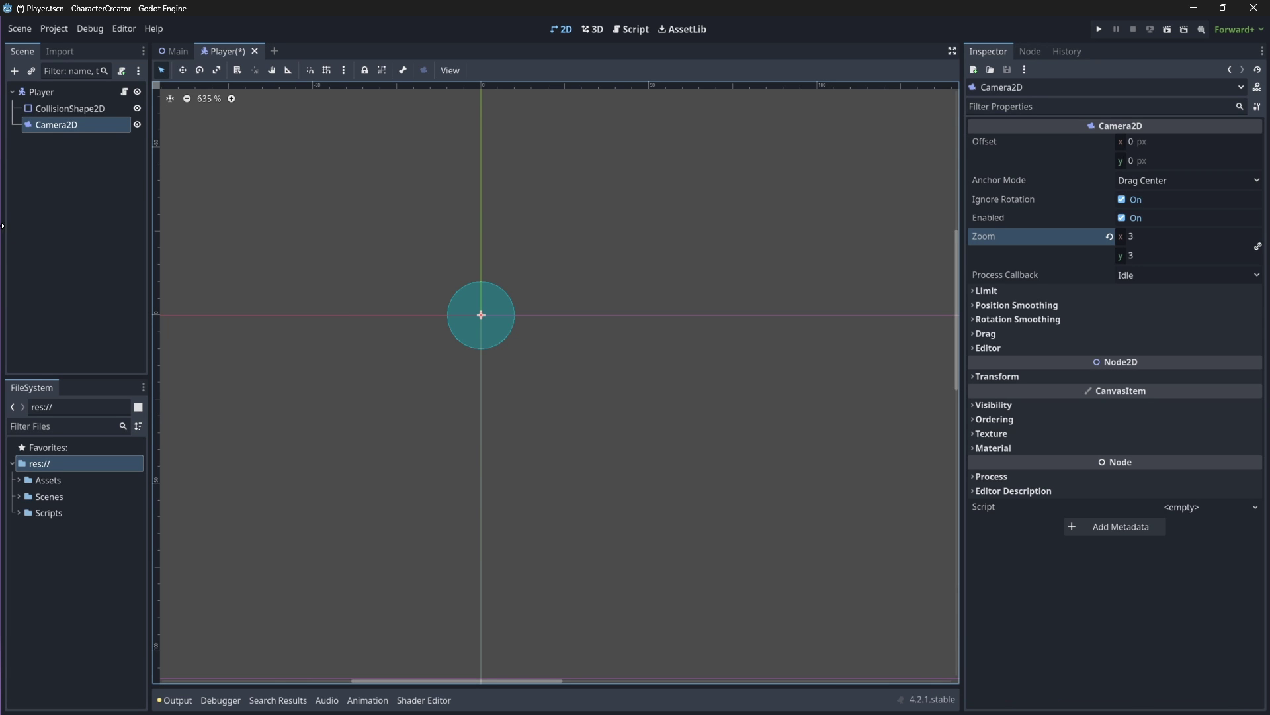
- Add a Node2D as Player's last child and name it Skeleton
{"action": "left_click", "coordinate": [14, 70]}
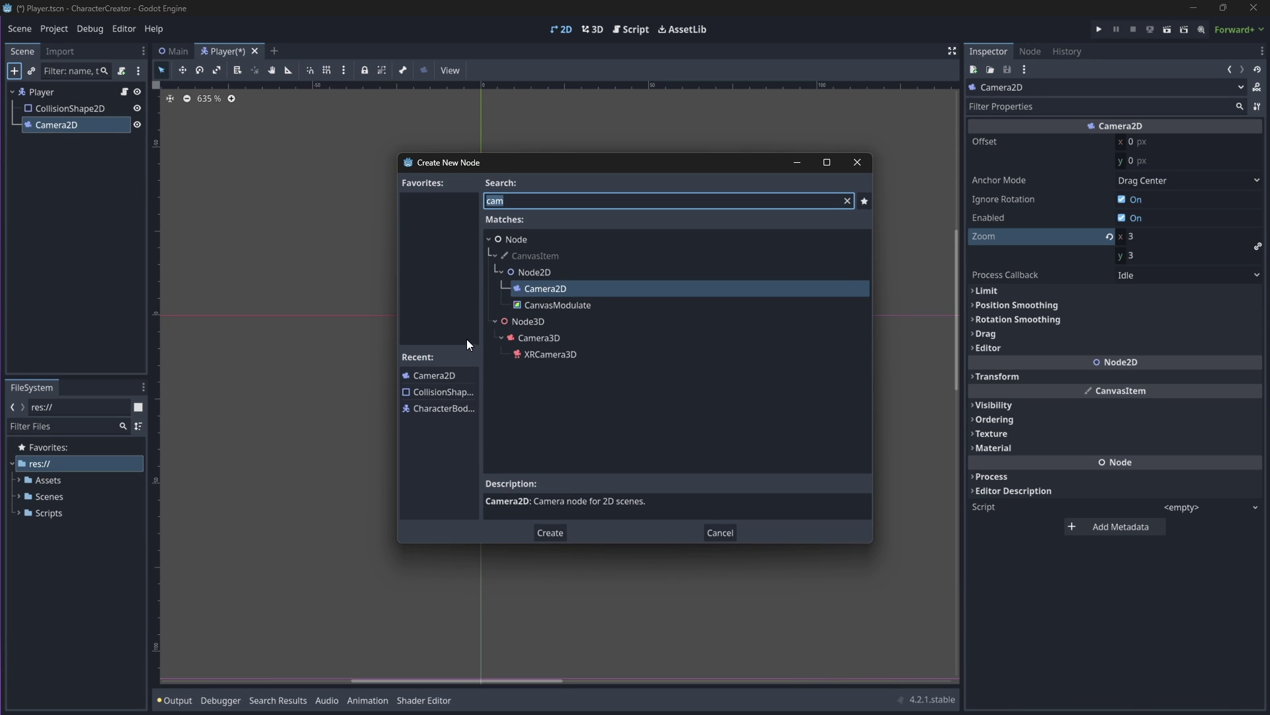
{"action": "type", "text": "node"}
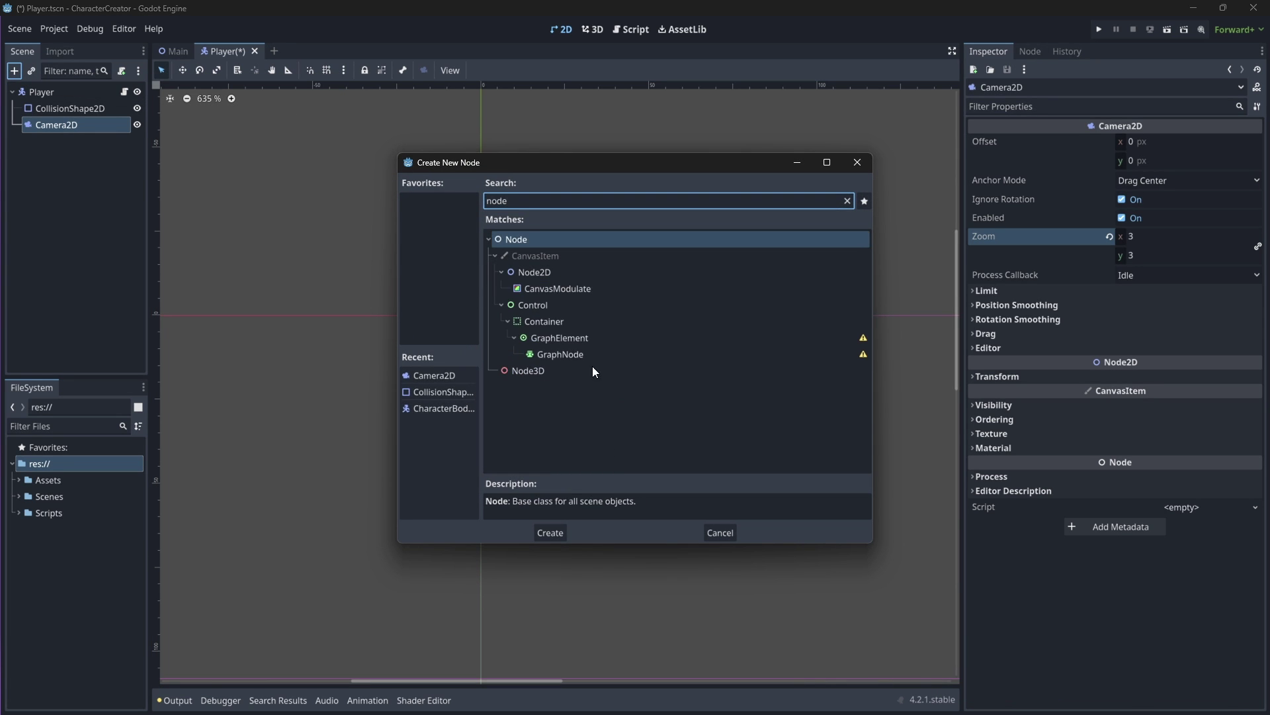
{"action": "left_click", "coordinate": [550, 274]}
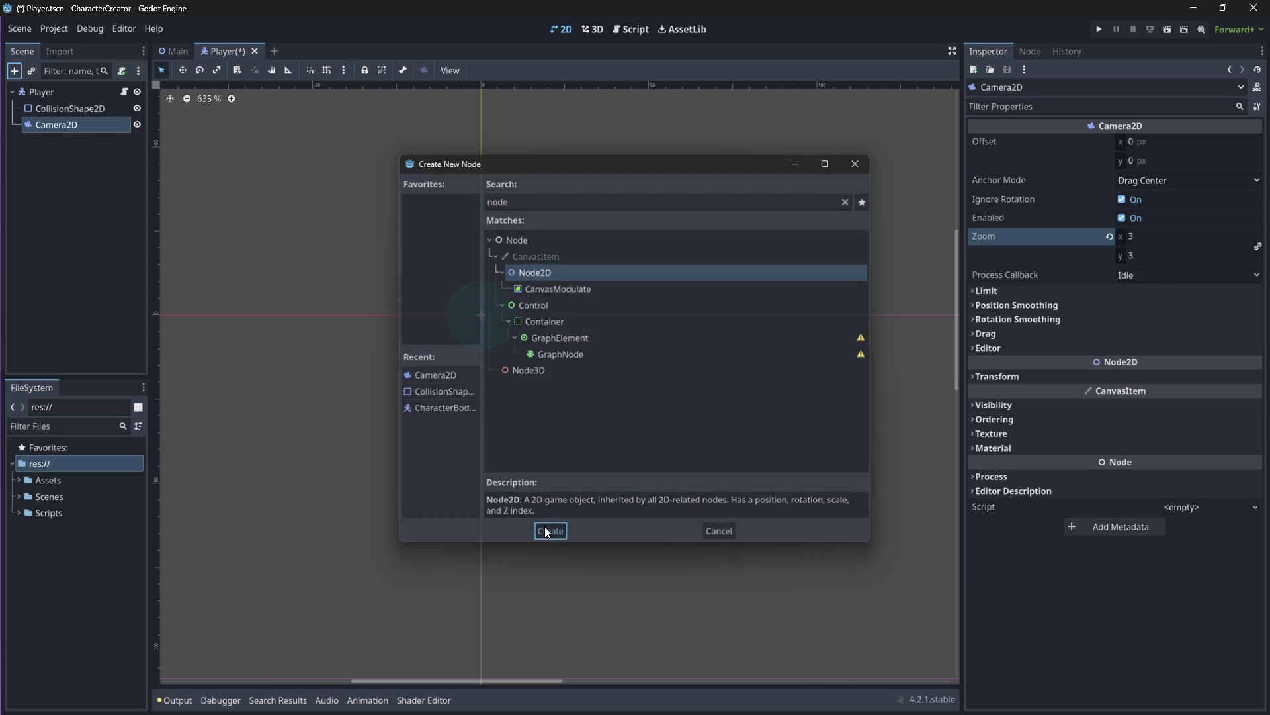
{"action": "left_click", "coordinate": [545, 527]}
{"action": "left_click_drag", "start_coordinate": [68, 144], "coordinate": [47, 100]}
{"action": "left_click", "coordinate": [44, 138]}
{"action": "left_click", "coordinate": [47, 139]}
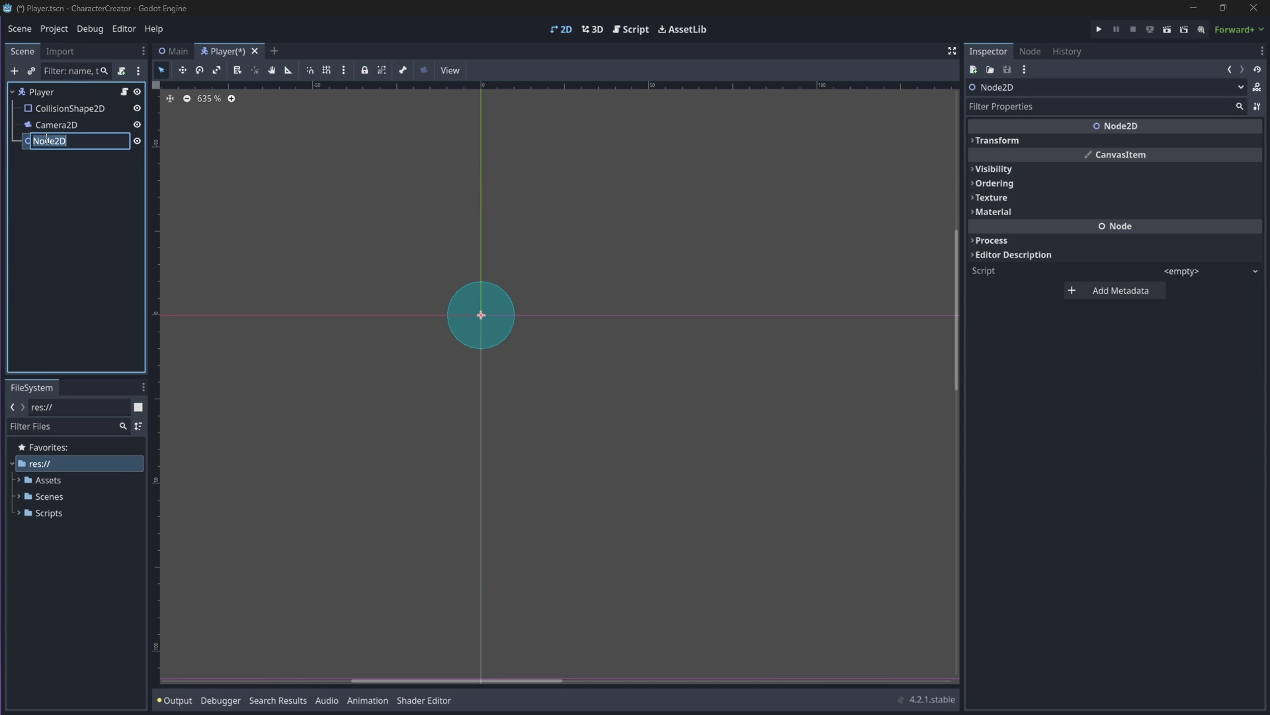
{"action": "type", "text": "Skeleton"}
{"action": "key", "text": "Return"}
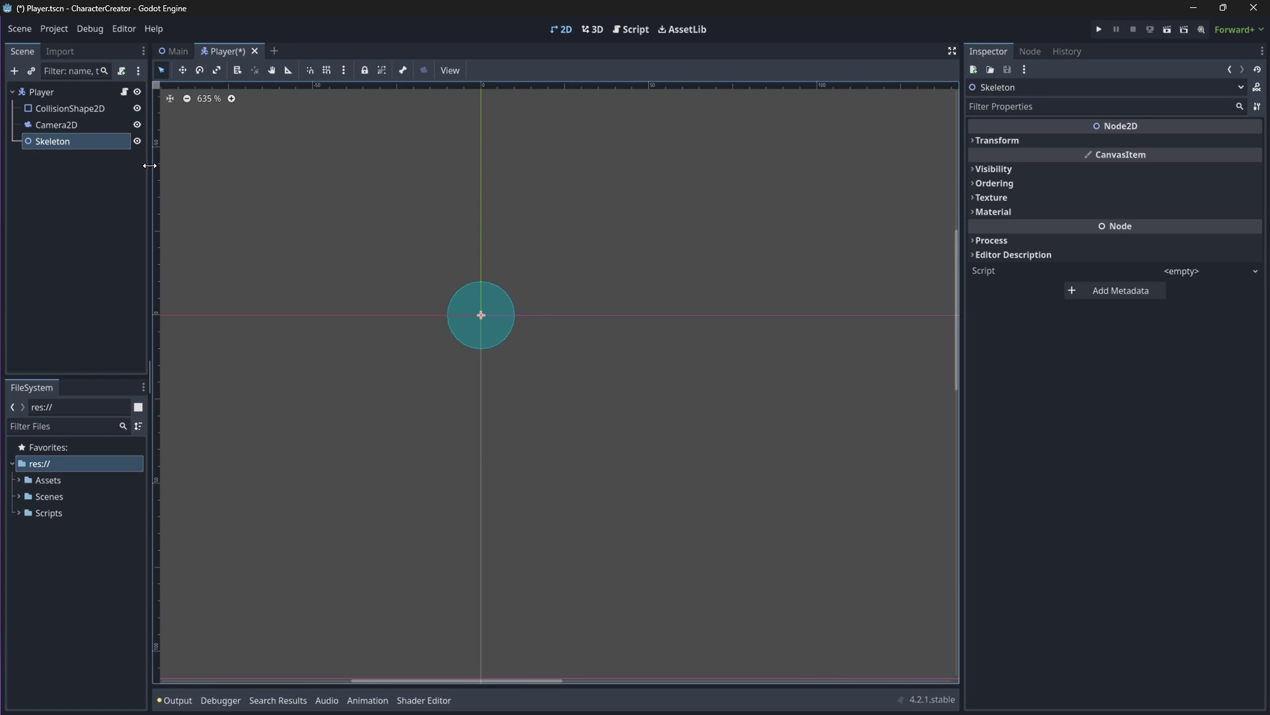
{"action": "left_click_drag", "start_coordinate": [150, 166], "coordinate": [182, 166]}
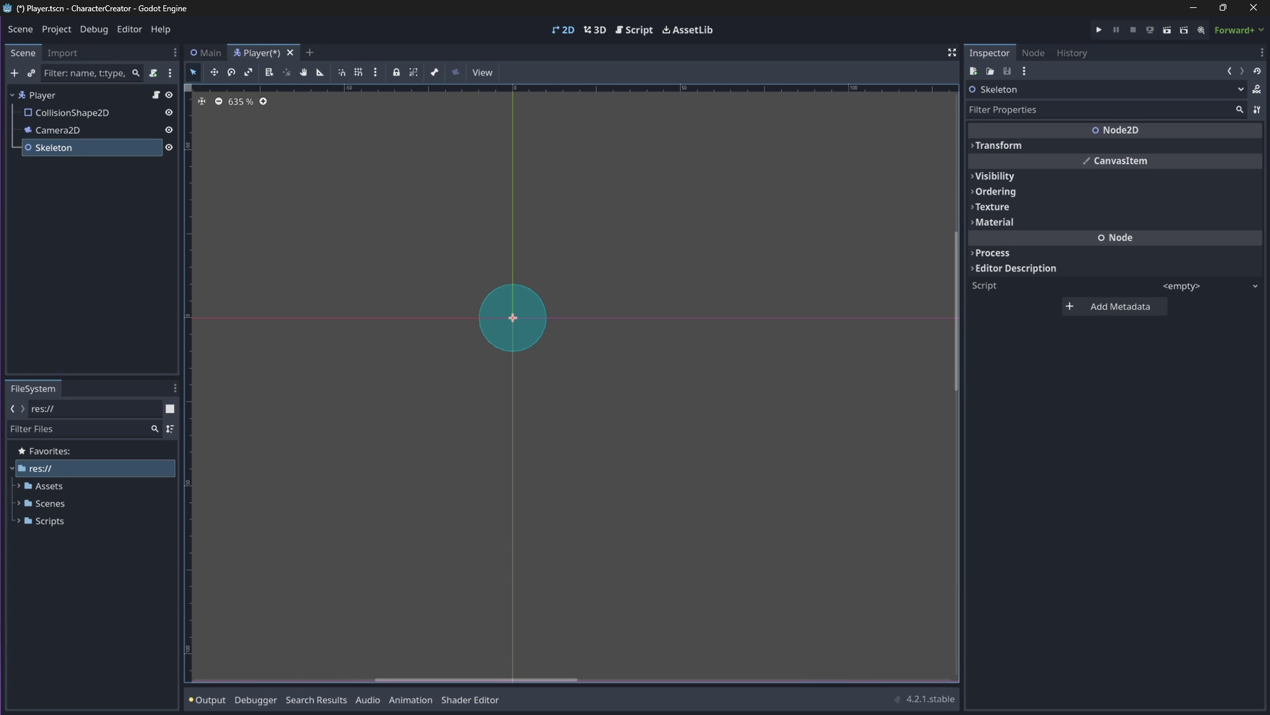
- Create four Sprite2D children under Skeleton
{"action": "left_click", "coordinate": [15, 73]}
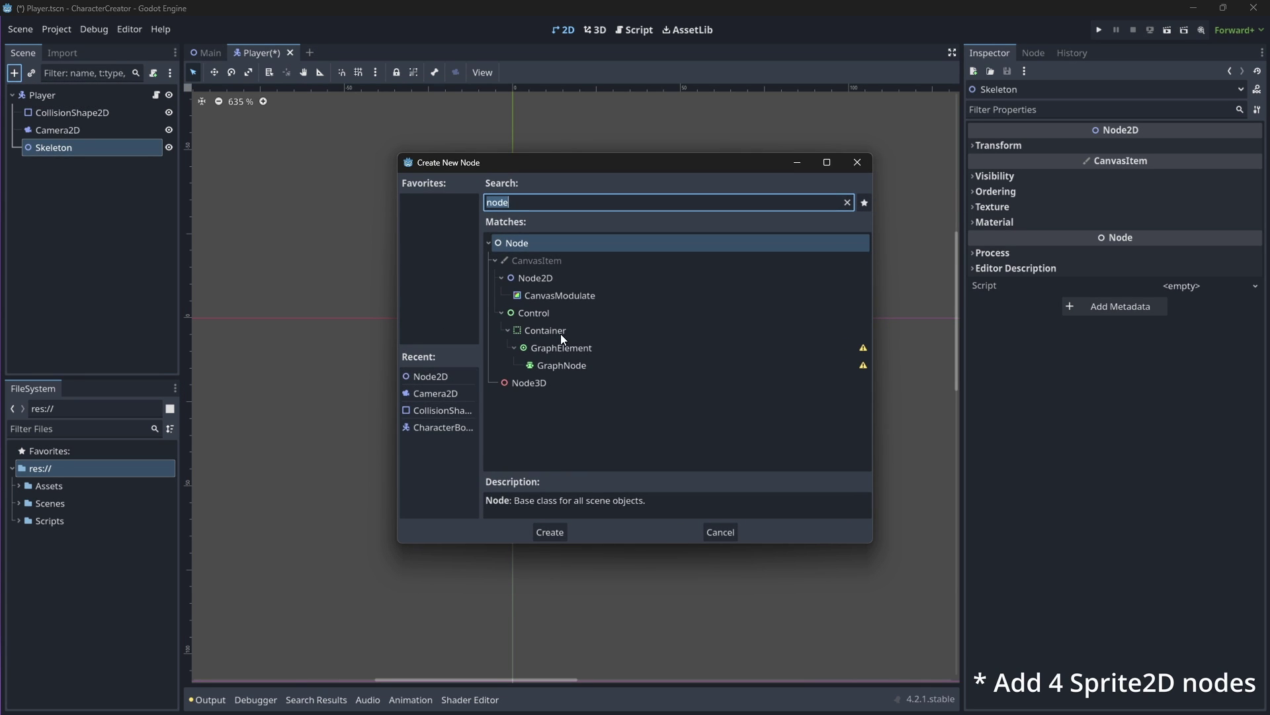
{"action": "type", "text": "spr"}
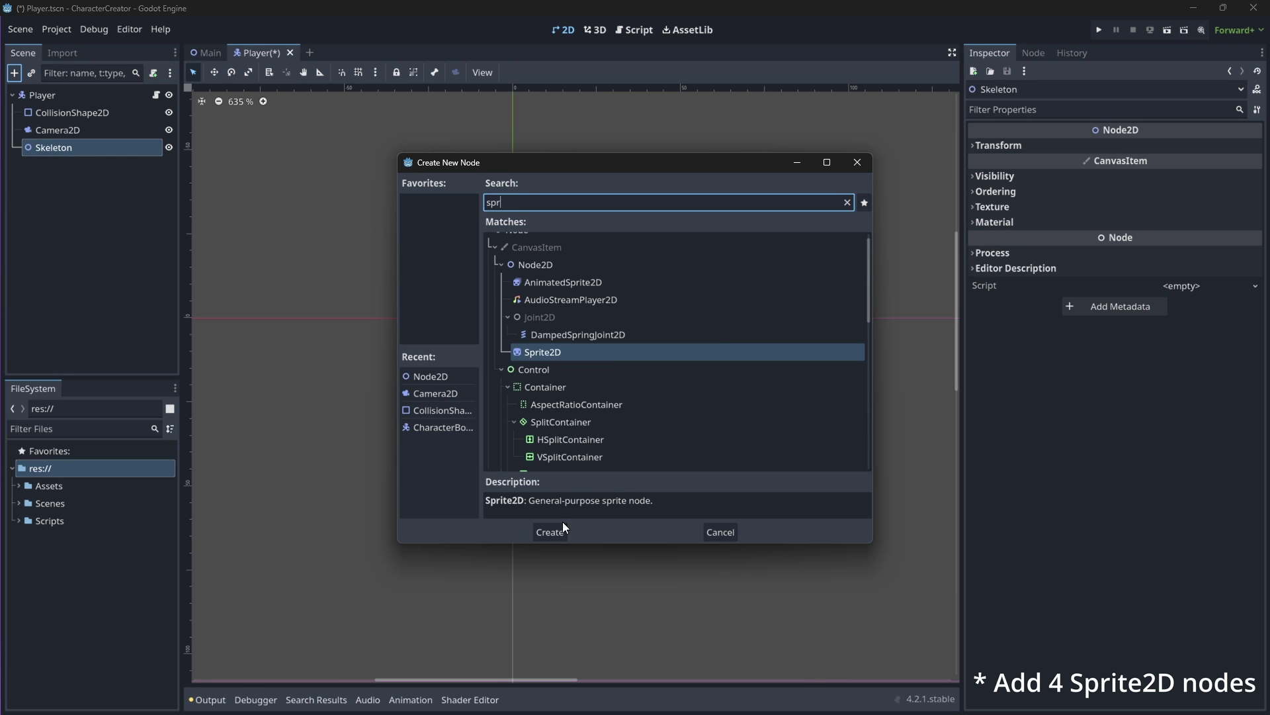
{"action": "left_click", "coordinate": [549, 532]}
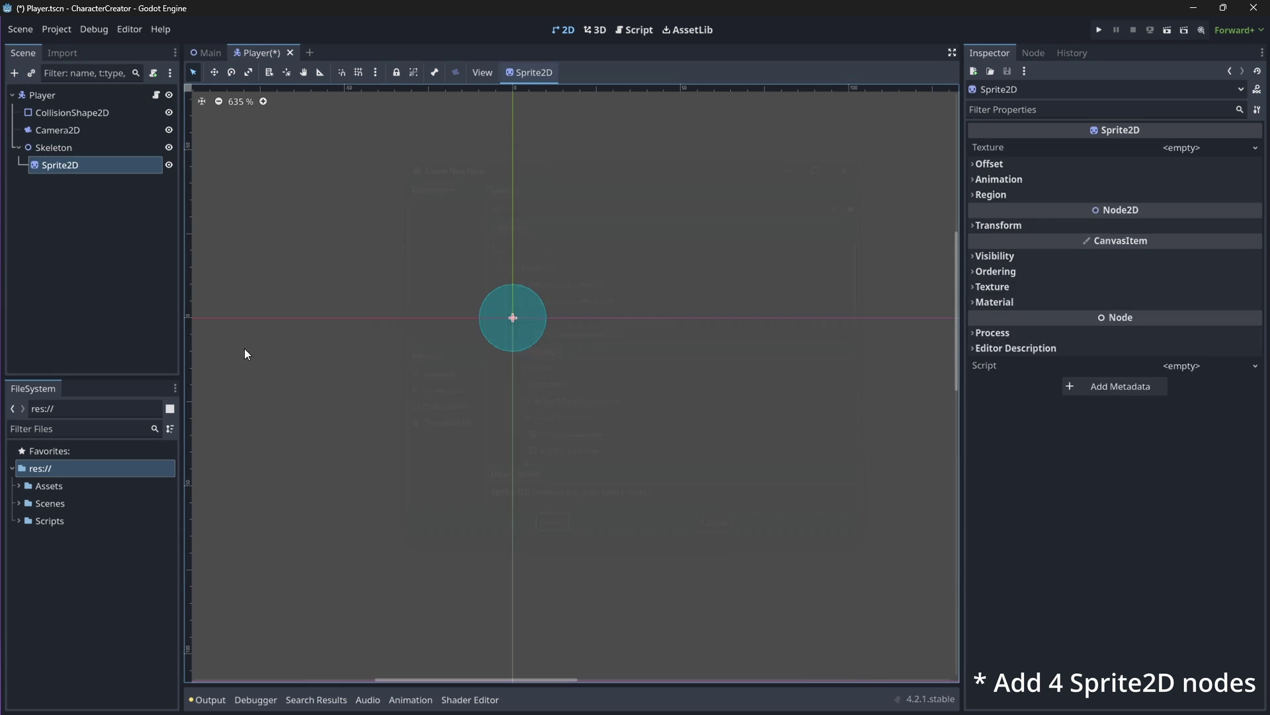
{"action": "left_click", "coordinate": [70, 149]}
{"action": "key", "text": "ctrl+a"}
{"action": "key", "text": "Return"}
{"action": "key", "text": "ctrl+a"}
{"action": "key", "text": "Return"}
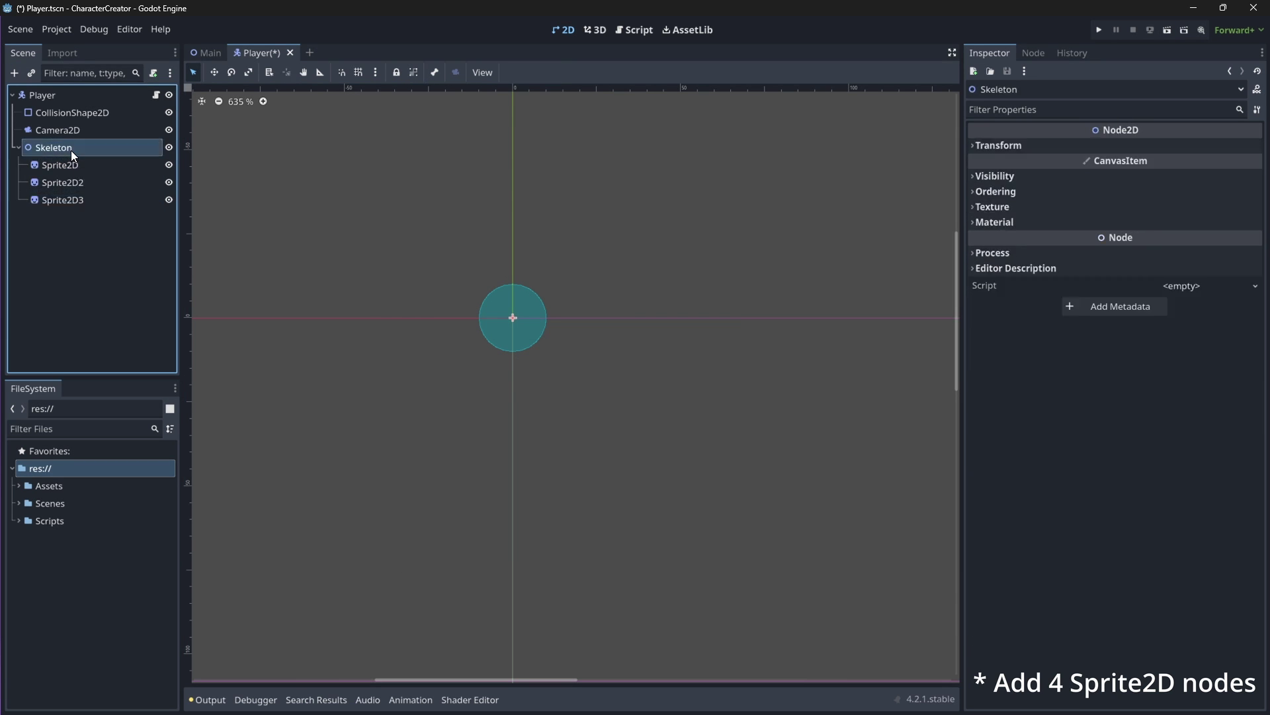
{"action": "key", "text": "ctrl+a"}
{"action": "key", "text": "Return"}
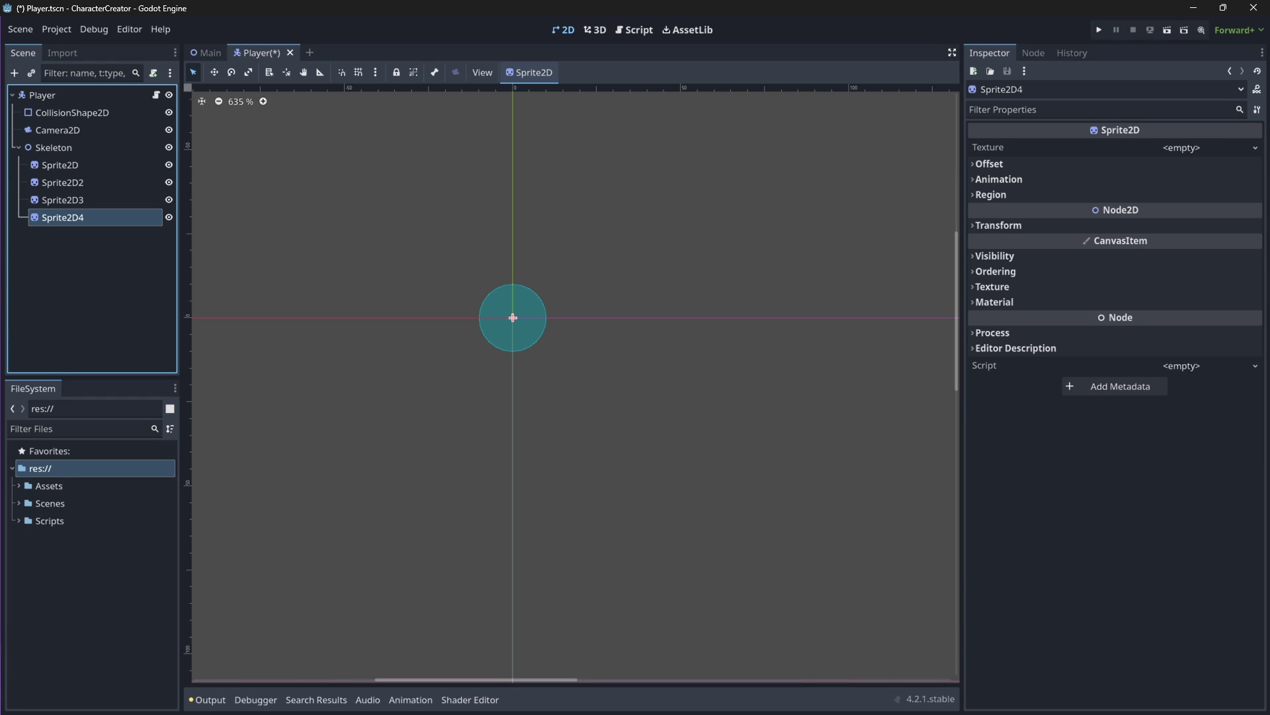
- Browse the Assets folder's body and hair subfolders in the FileSystem dock
{"action": "left_click", "coordinate": [22, 486]}
{"action": "left_click", "coordinate": [57, 505]}
{"action": "left_click", "coordinate": [54, 538]}
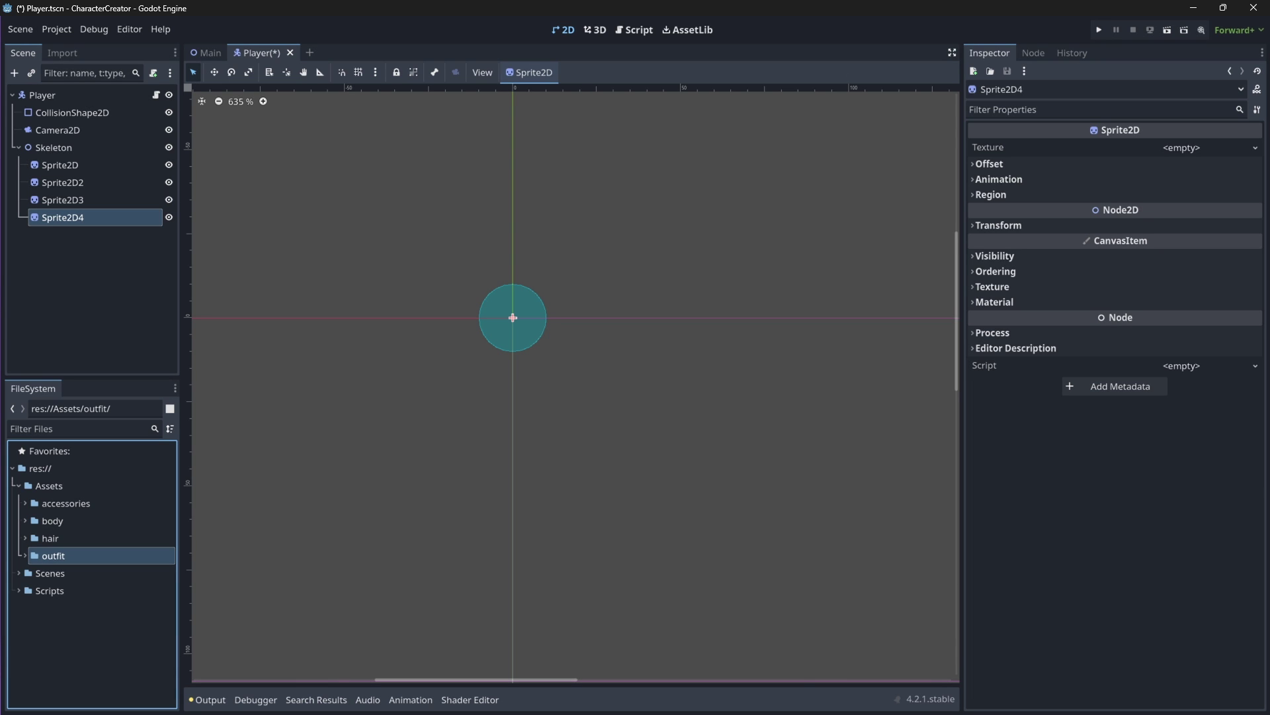
- Name the four sprites Body, Hair, Outfit and Accessory
{"action": "double_click", "coordinate": [78, 166]}
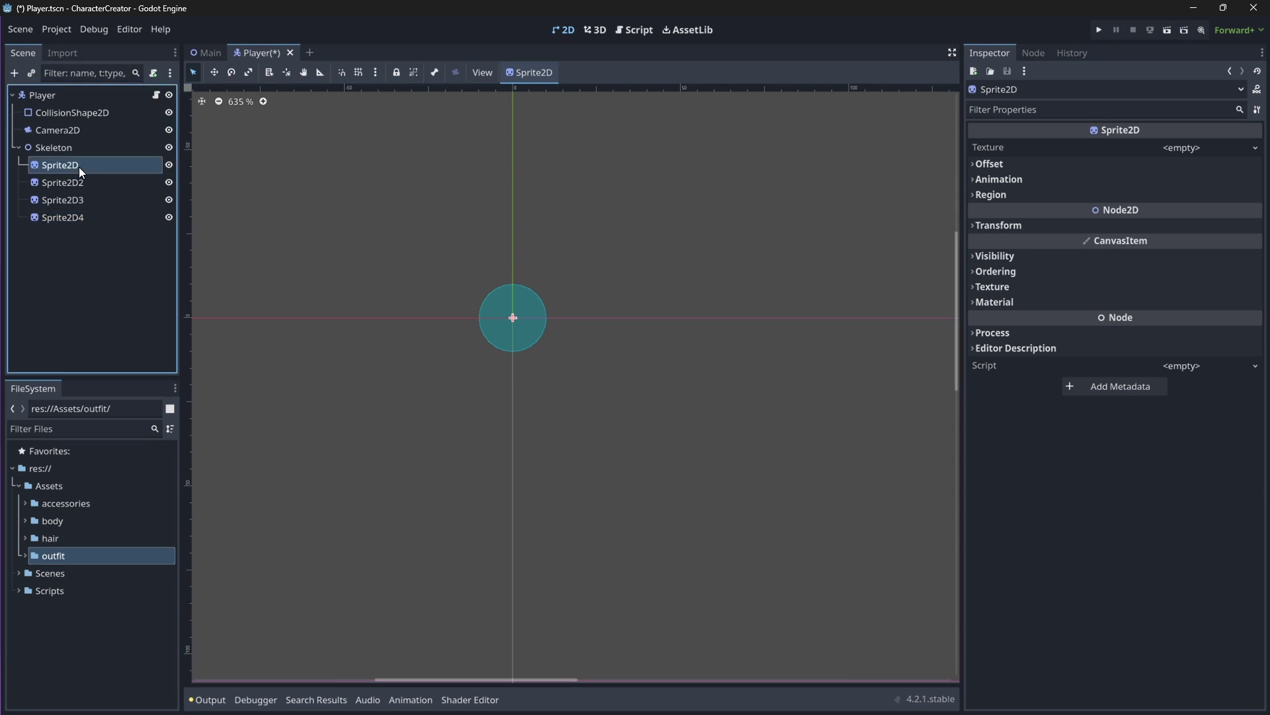
{"action": "type", "text": "Body"}
{"action": "key", "text": "Return"}
{"action": "double_click", "coordinate": [80, 180]}
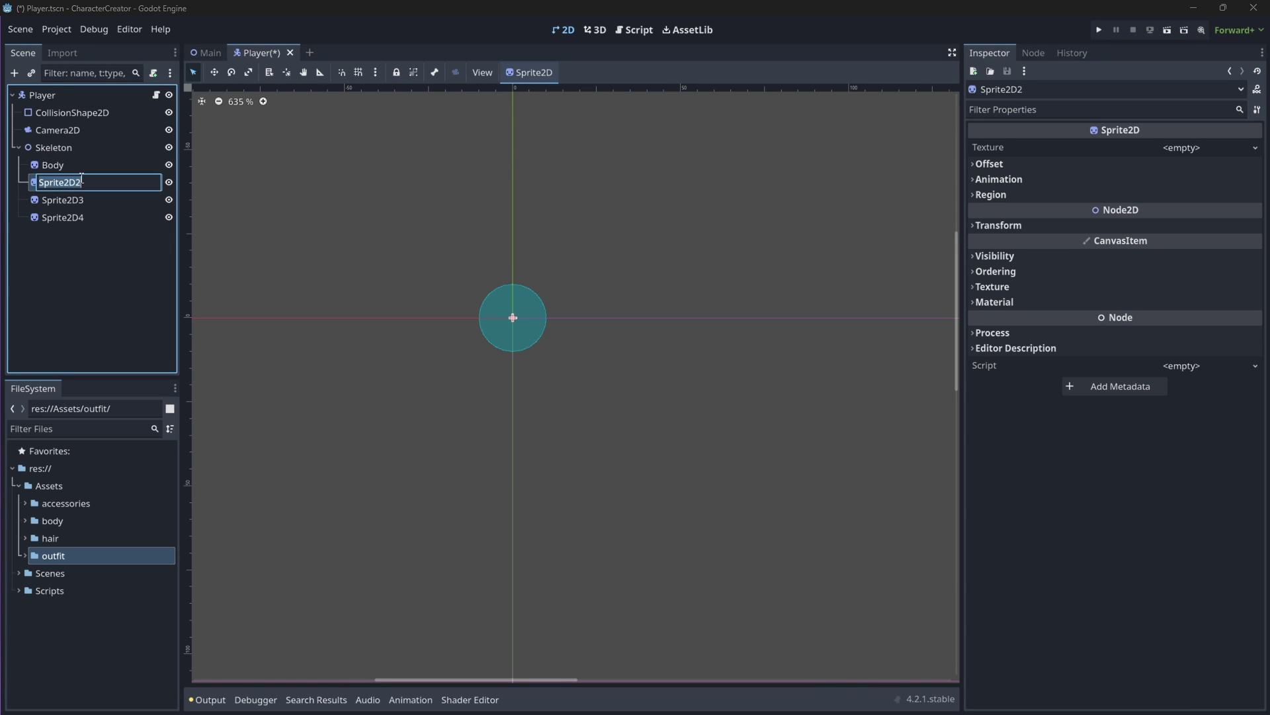
{"action": "type", "text": "Hair"}
{"action": "key", "text": "Return"}
{"action": "double_click", "coordinate": [82, 201]}
{"action": "type", "text": "Outfit"}
{"action": "key", "text": "Return"}
{"action": "double_click", "coordinate": [70, 218]}
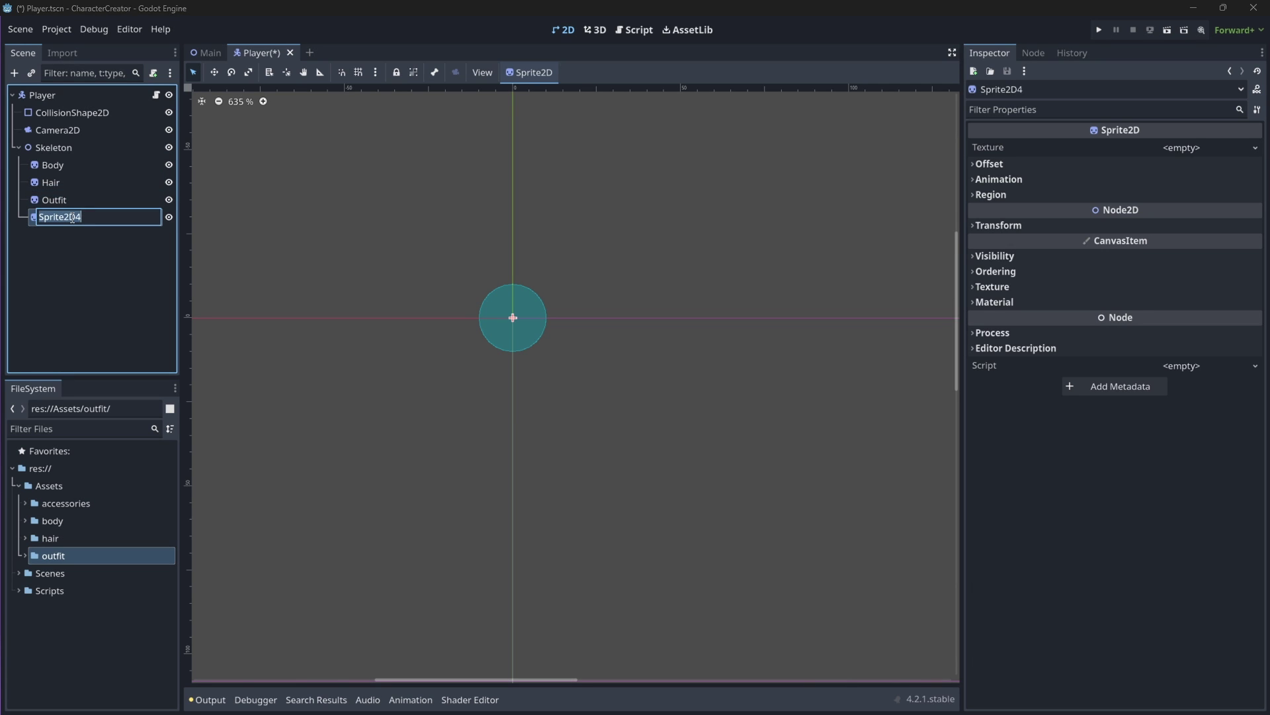
{"action": "type", "text": "Accessory"}
{"action": "key", "text": "Return"}
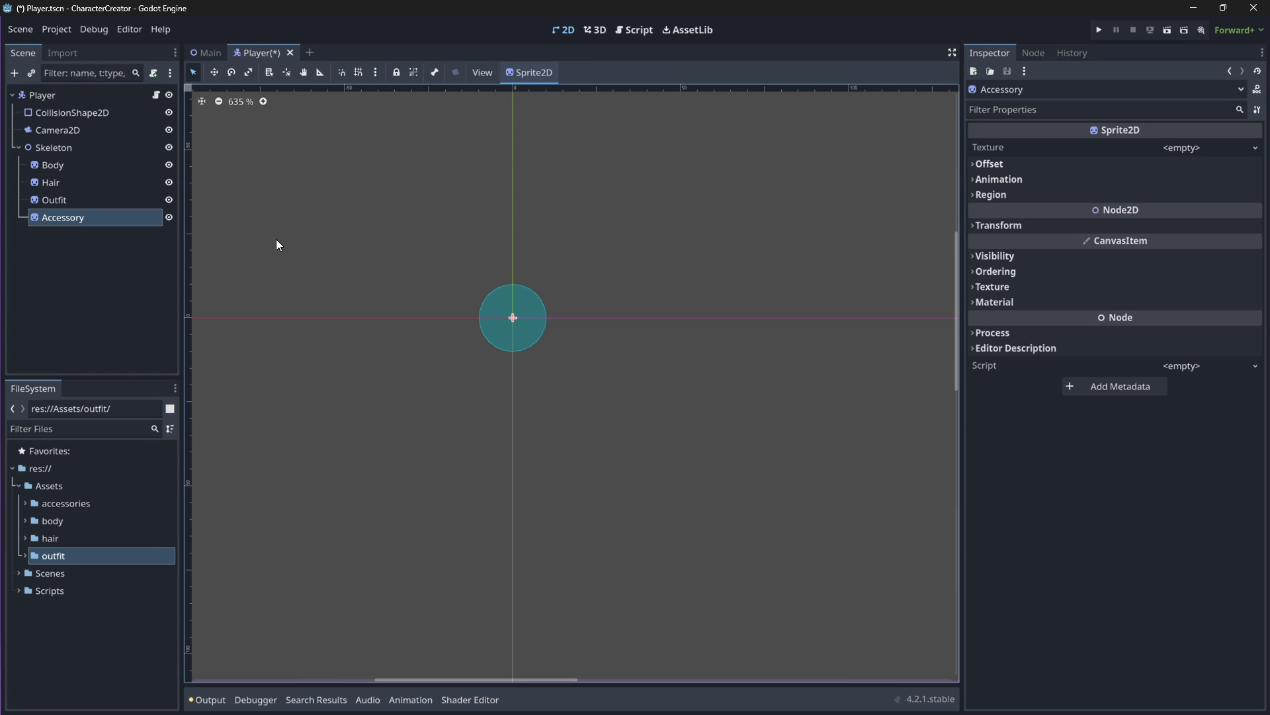
- Add a Label node under Skeleton and name it Name
{"action": "left_click", "coordinate": [52, 146]}
{"action": "left_click", "coordinate": [14, 72]}
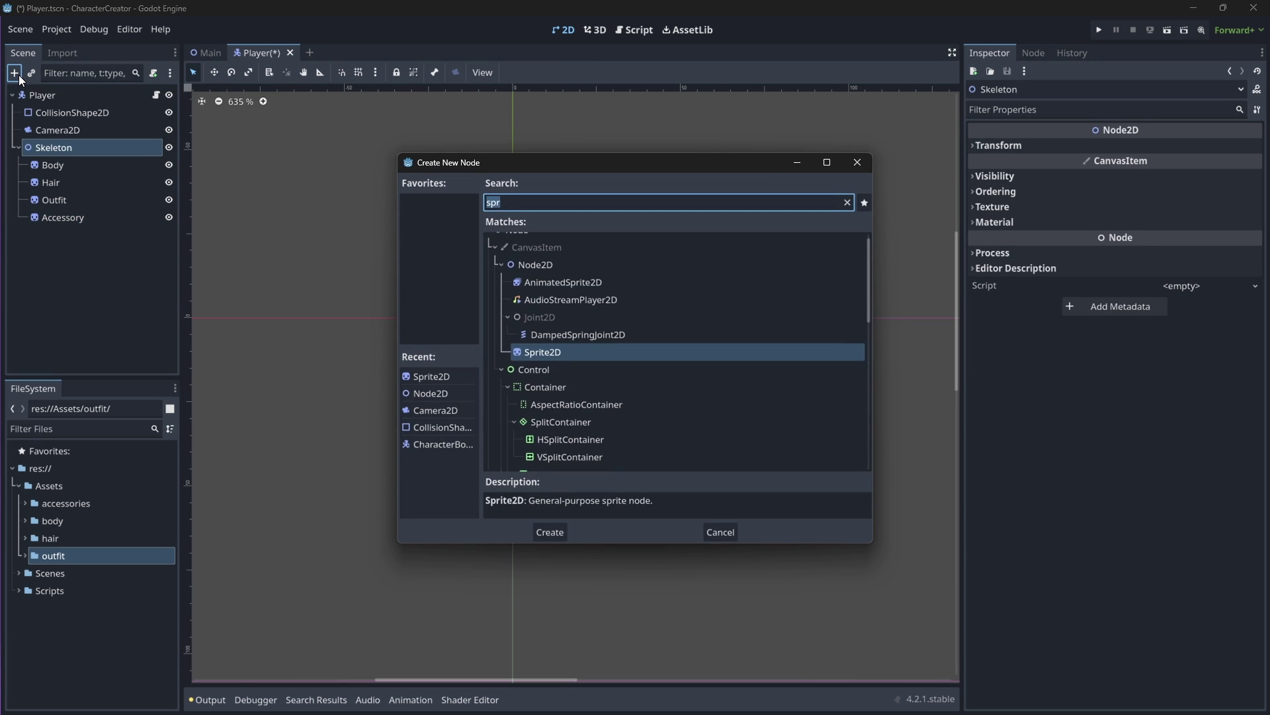
{"action": "type", "text": "label"}
{"action": "key", "text": "Return"}
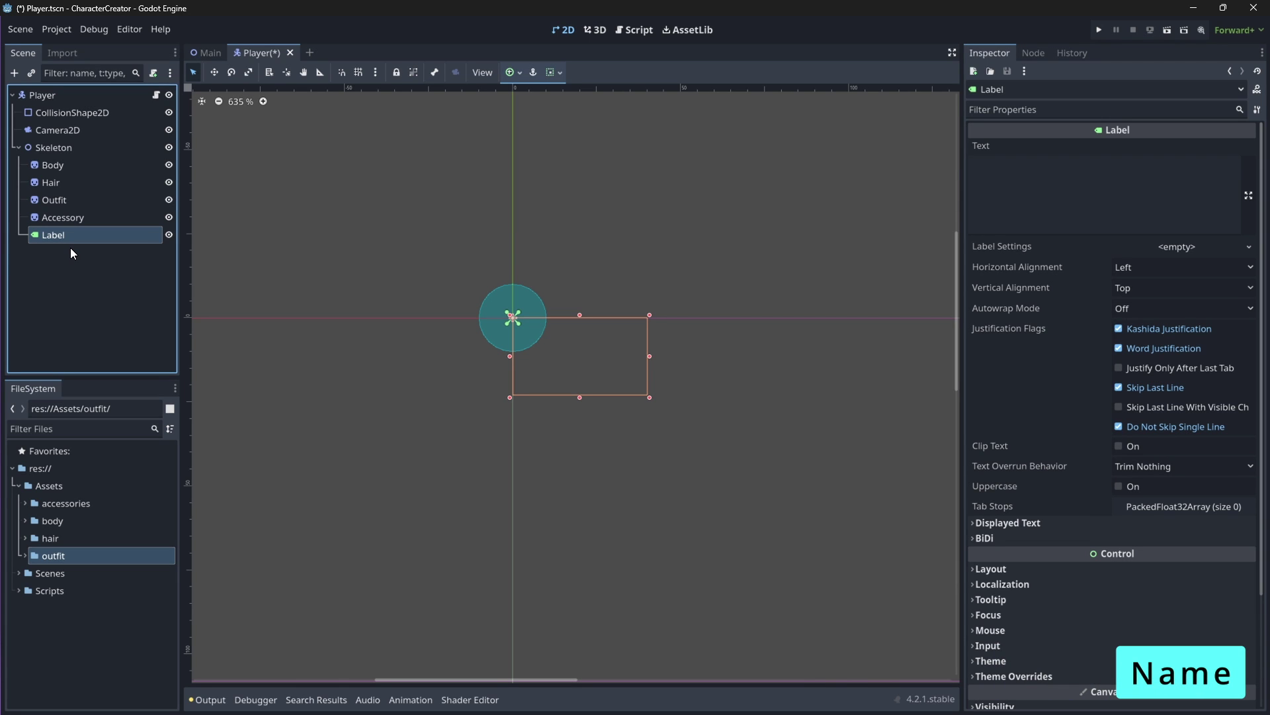
{"action": "double_click", "coordinate": [68, 236]}
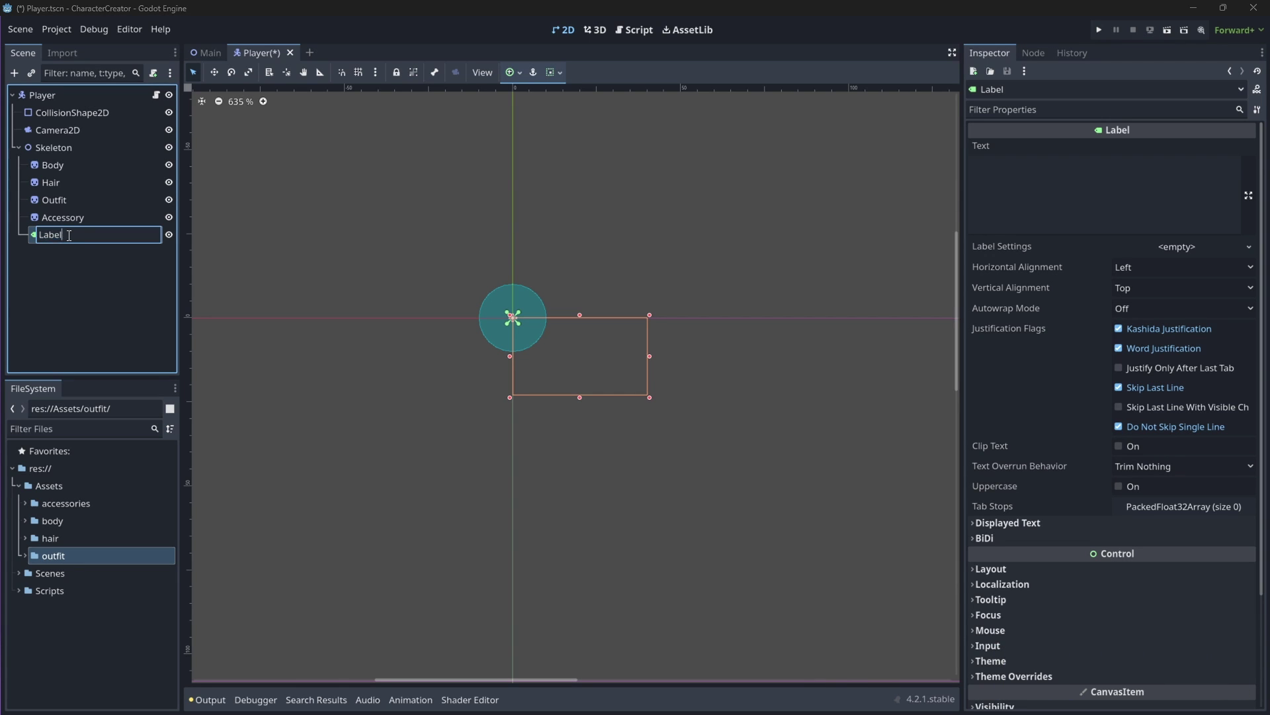
{"action": "type", "text": "LabelName"}
{"action": "key", "text": "Return"}
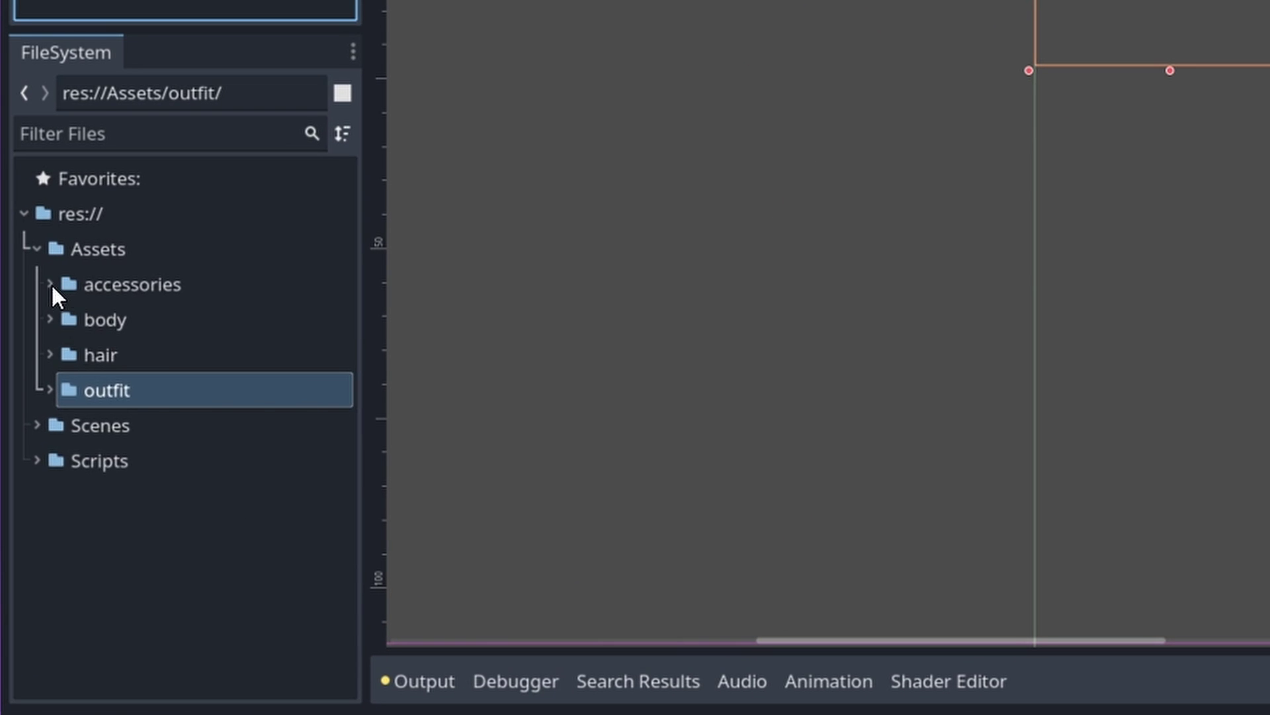
- Expand the accessories, body, hair and outfit asset folders to show their images
{"action": "left_click", "coordinate": [51, 285]}
{"action": "left_click", "coordinate": [50, 389]}
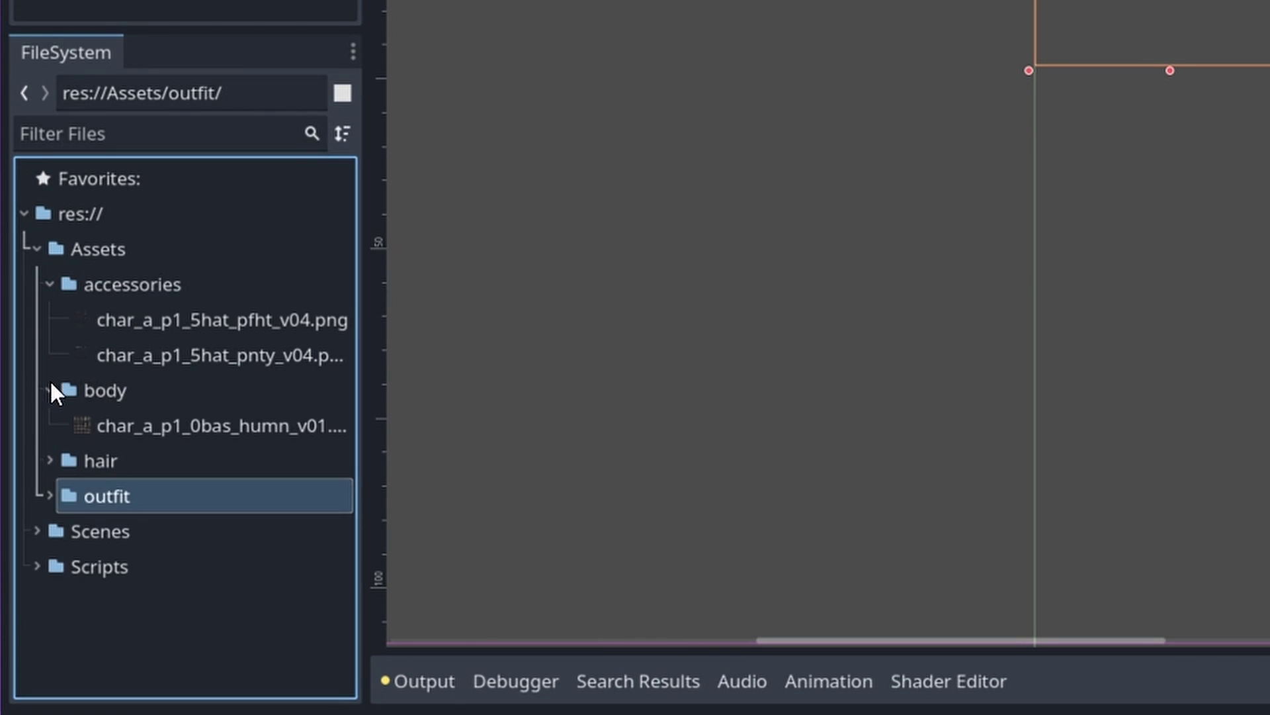
{"action": "left_click", "coordinate": [49, 461]}
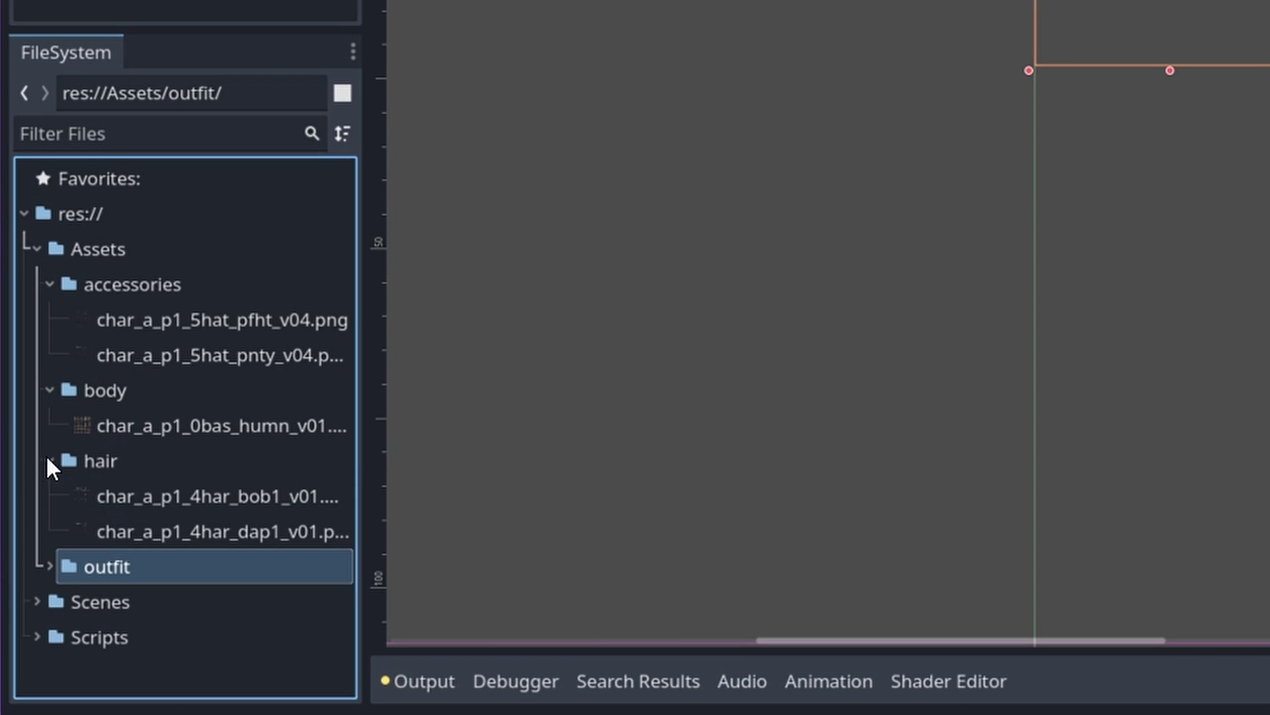
{"action": "left_click", "coordinate": [51, 566]}
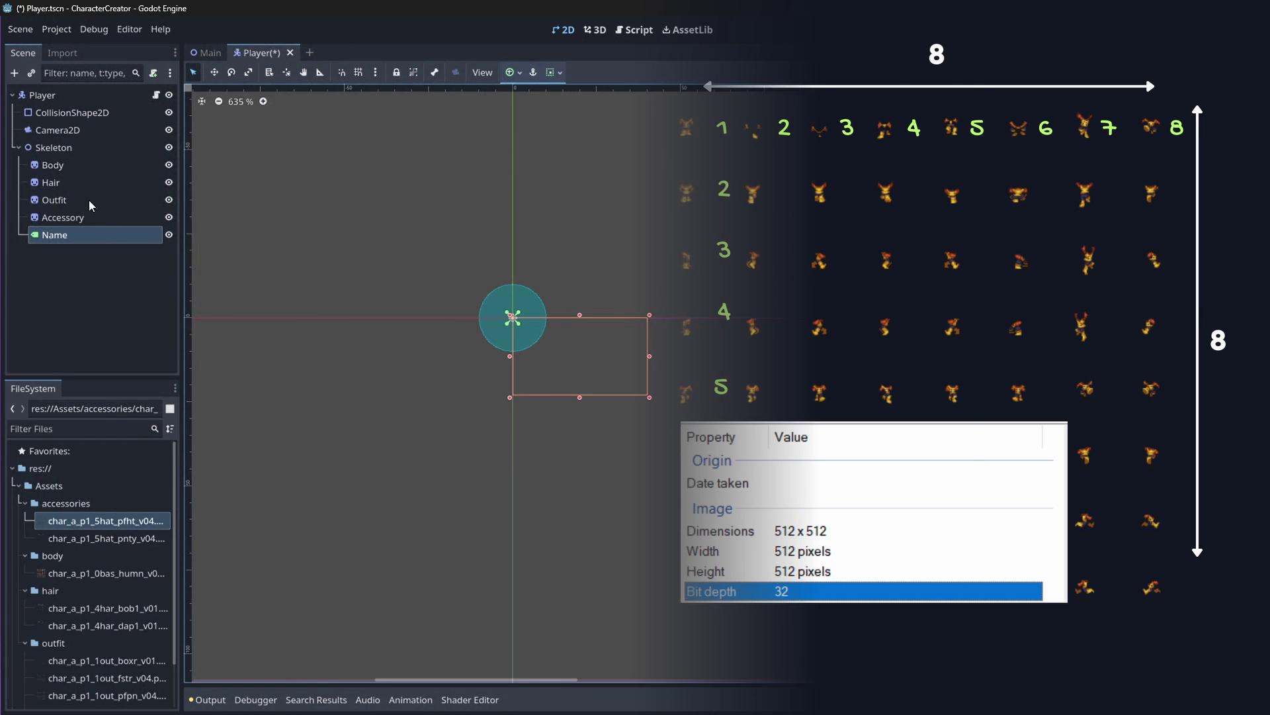
- Assign the body sprite sheet PNG as the Body sprite's texture
{"action": "left_click", "coordinate": [73, 163]}
{"action": "scroll", "coordinate": [48, 581], "scroll_direction": "down", "scroll_amount": 1}
{"action": "scroll", "coordinate": [49, 581], "scroll_direction": "down", "scroll_amount": 1}
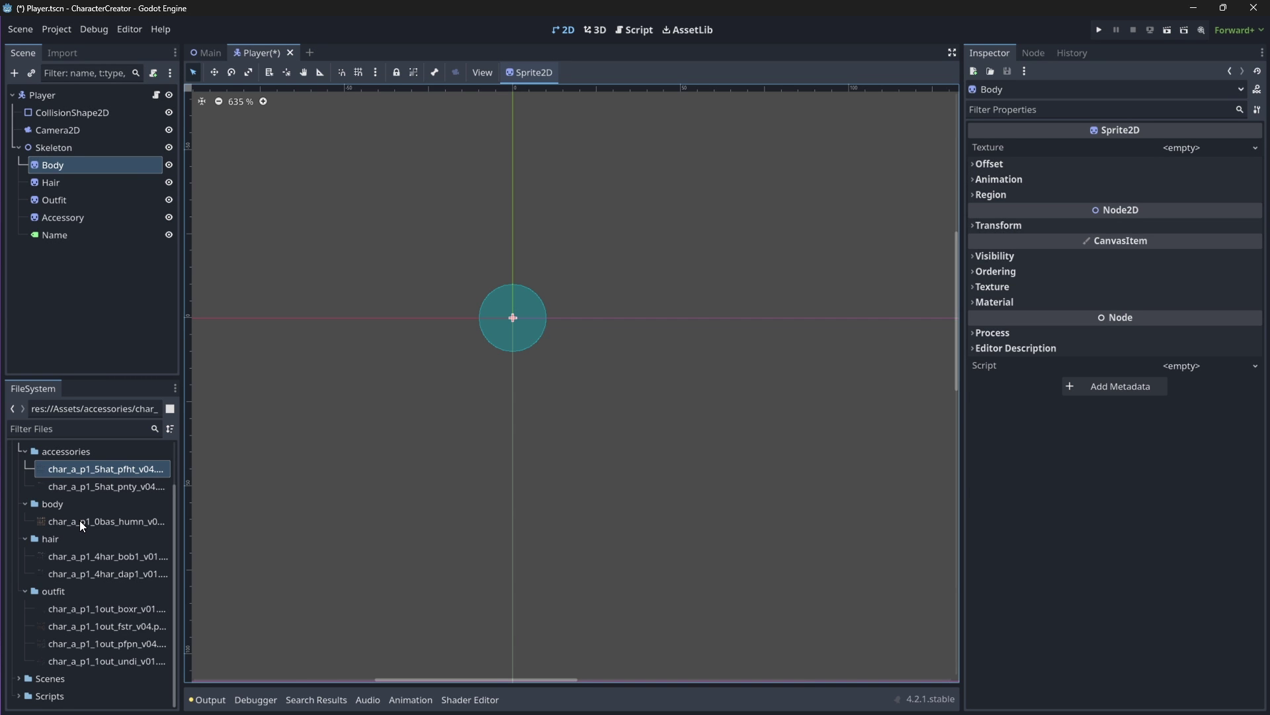
{"action": "left_click_drag", "start_coordinate": [79, 521], "coordinate": [1138, 159]}
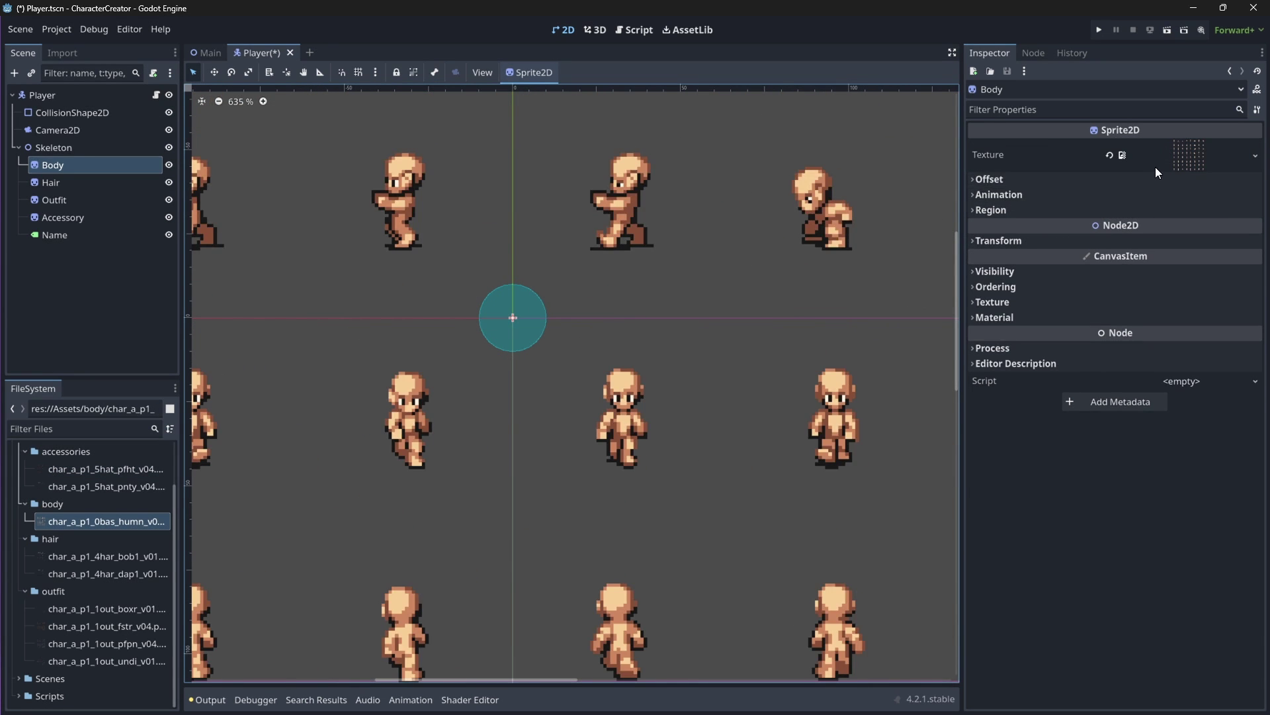
{"action": "left_click", "coordinate": [1156, 168]}
{"action": "left_click", "coordinate": [1068, 354]}
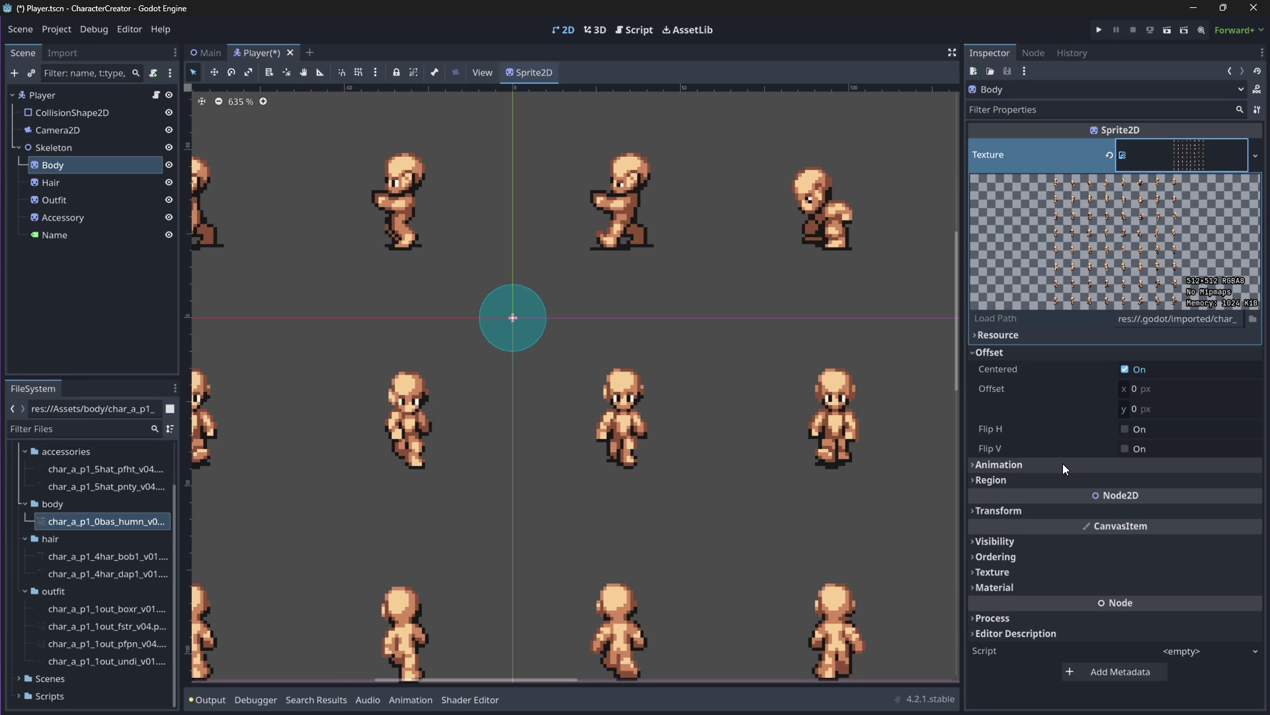
- Set the Body sprite's animation Hframes and Vframes to 8
{"action": "left_click", "coordinate": [1043, 352]}
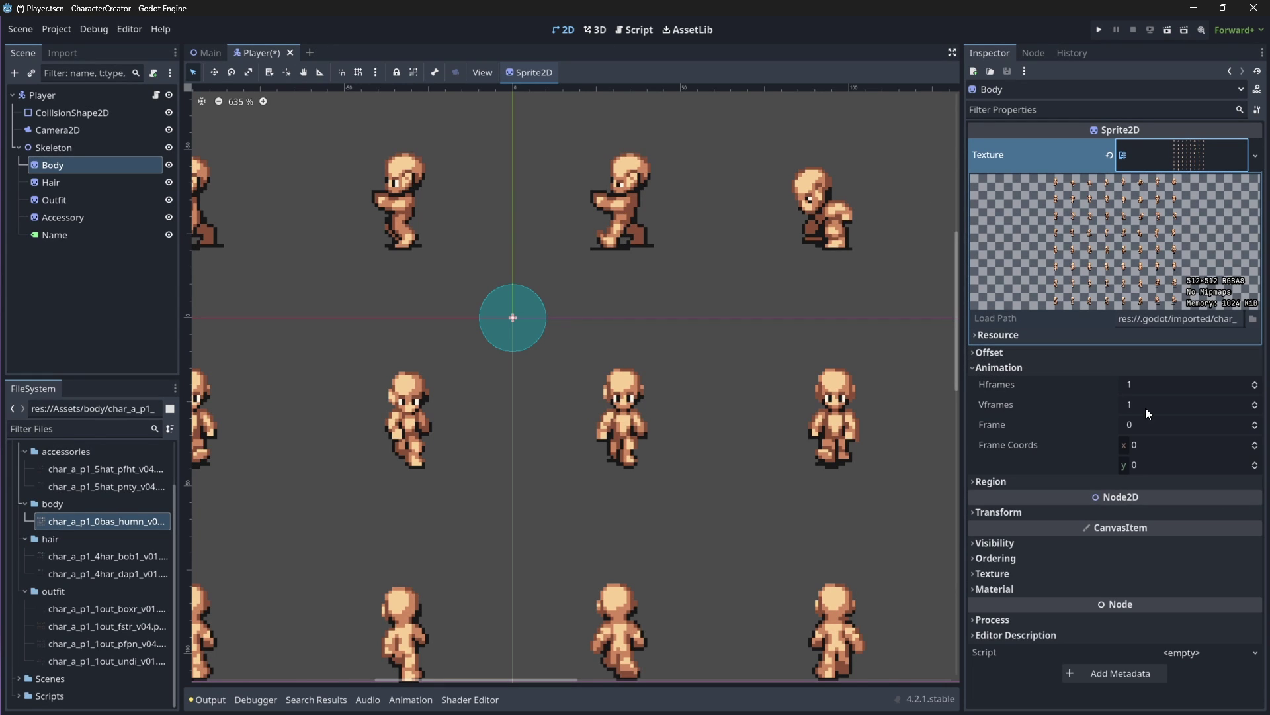
{"action": "left_click", "coordinate": [1155, 387]}
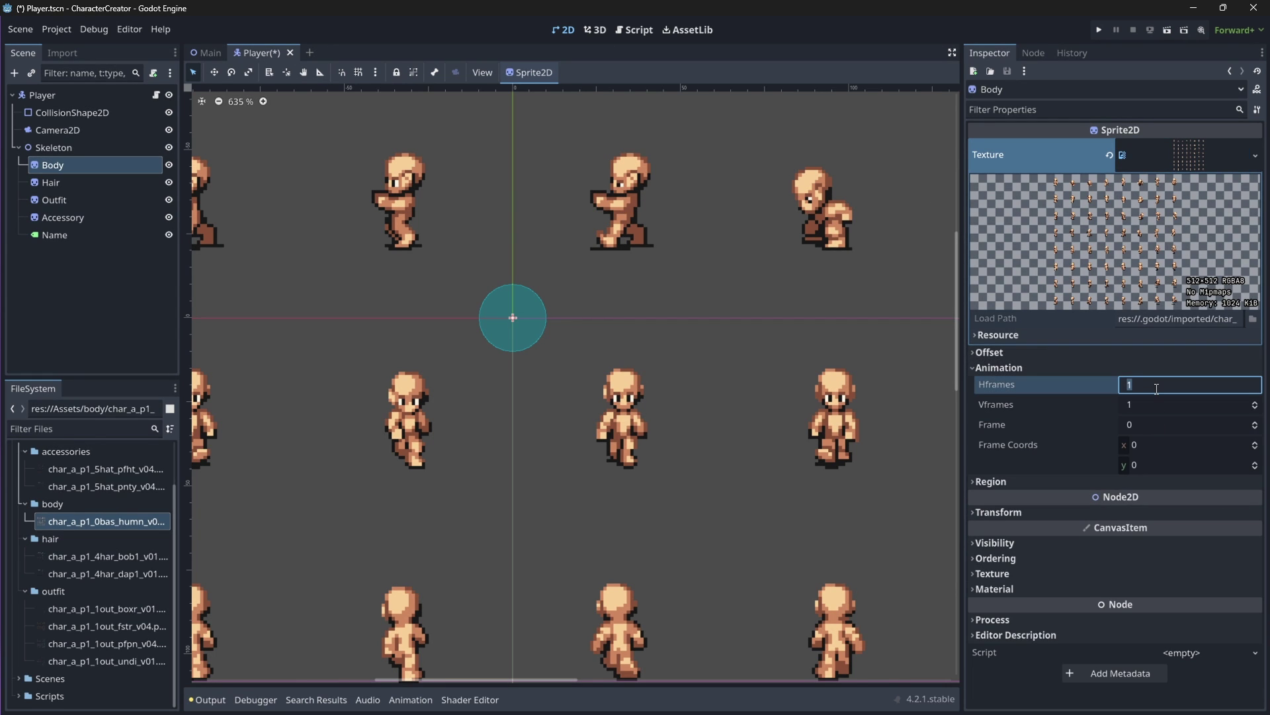
{"action": "type", "text": "8"}
{"action": "left_click", "coordinate": [1154, 403]}
{"action": "type", "text": "8"}
{"action": "key", "text": "Return"}
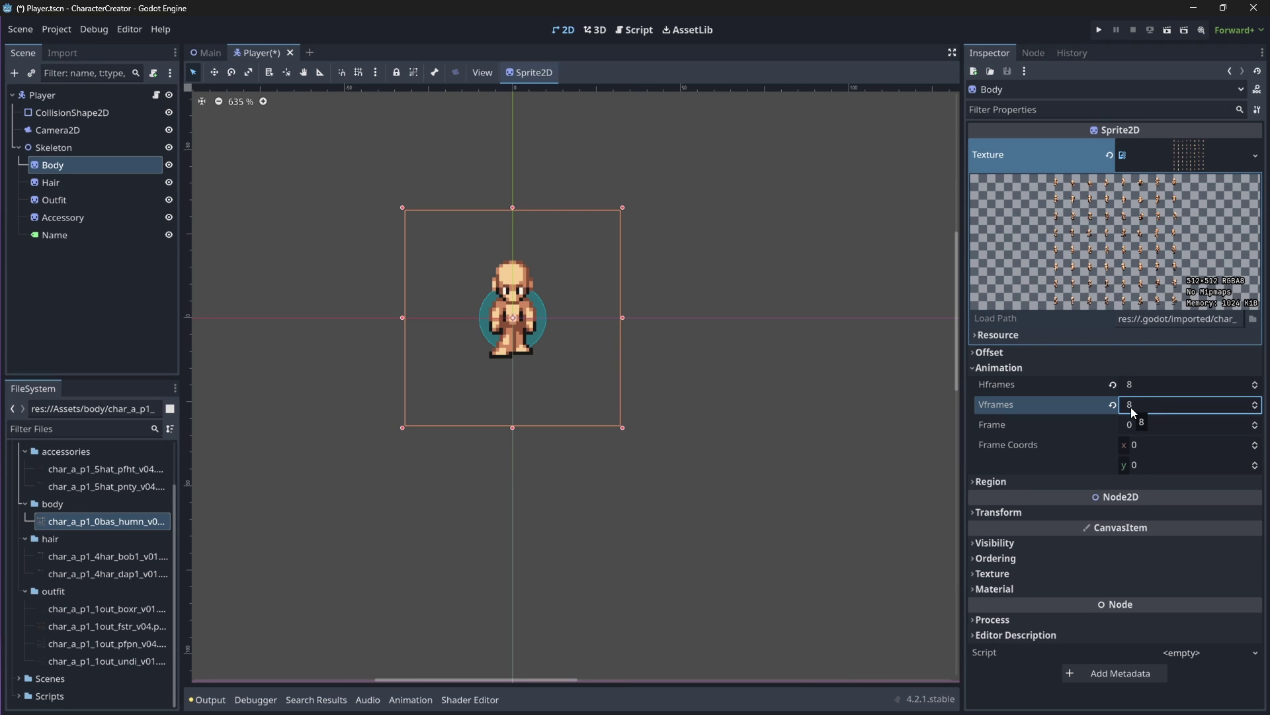
{"action": "key", "text": "Return"}
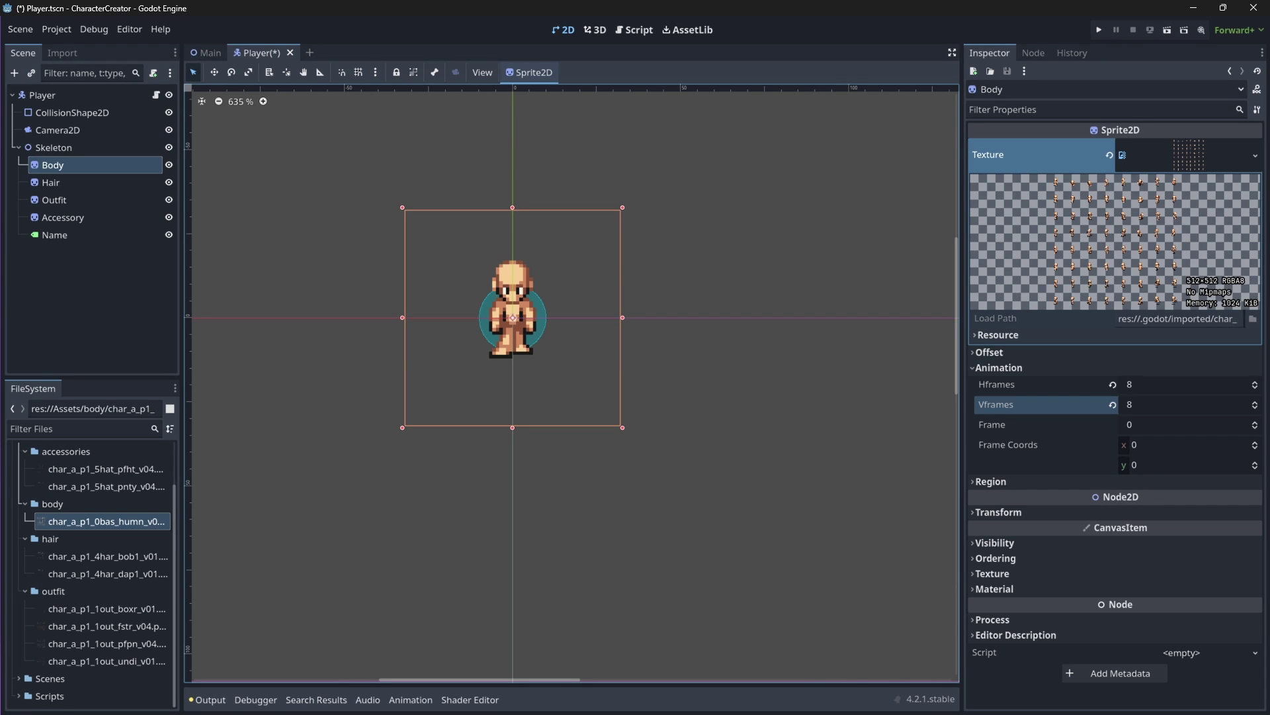
- Assign the bob hair sprite sheet to Hair with Hframes 8 and Vframes 8
{"action": "left_click", "coordinate": [52, 182]}
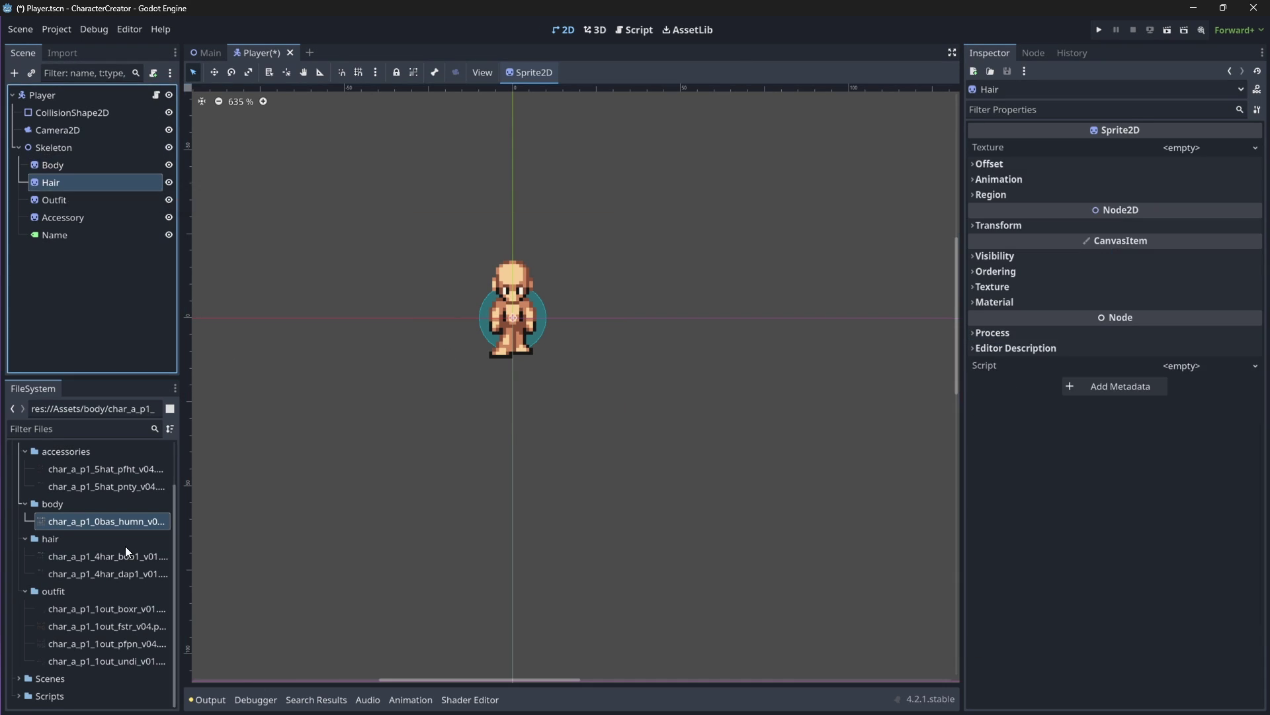
{"action": "left_click_drag", "start_coordinate": [98, 558], "coordinate": [1139, 153]}
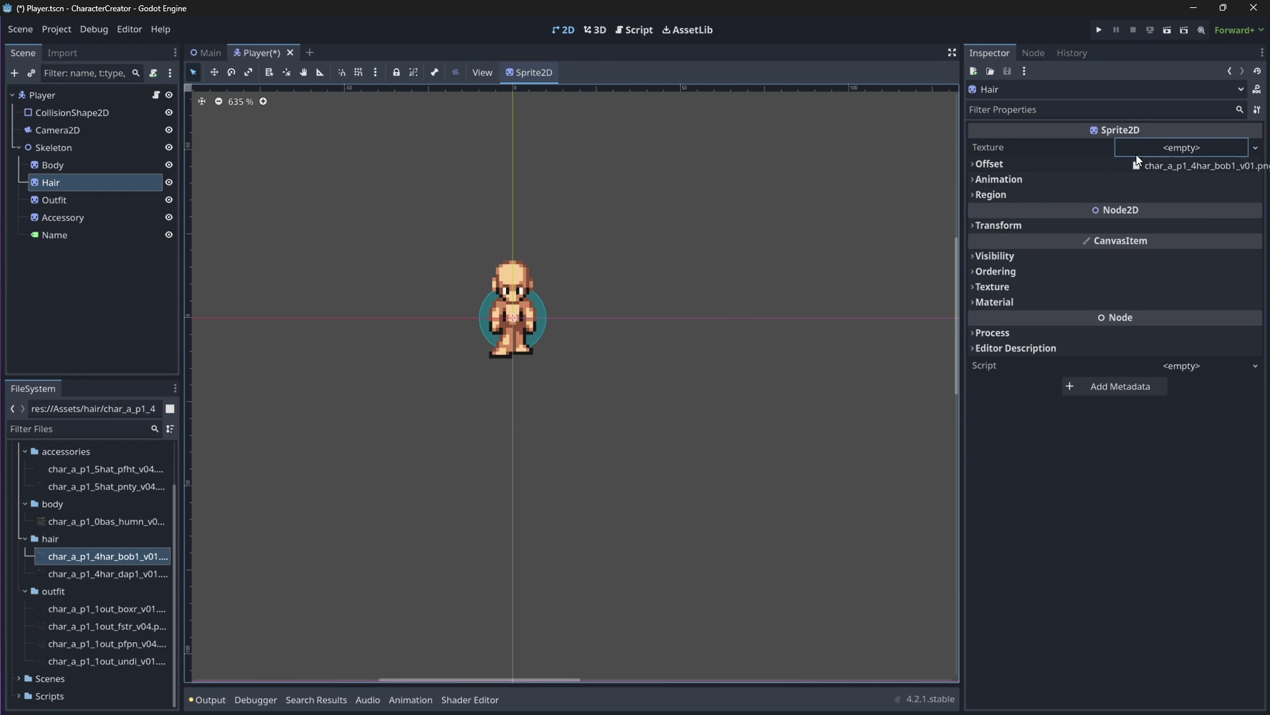
{"action": "left_click", "coordinate": [1064, 193]}
{"action": "left_click", "coordinate": [1160, 212]}
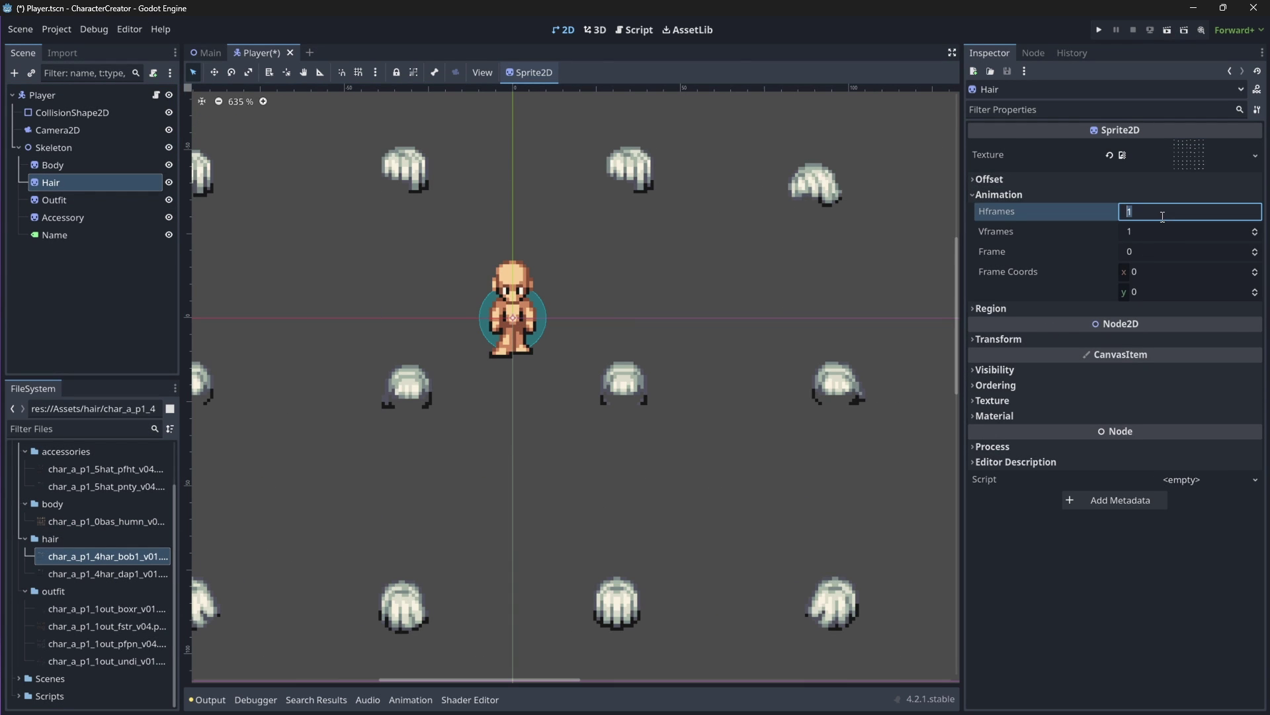
{"action": "type", "text": "8"}
{"action": "key", "text": "Return"}
{"action": "left_click", "coordinate": [1159, 235]}
{"action": "type", "text": "8"}
{"action": "key", "text": "Return"}
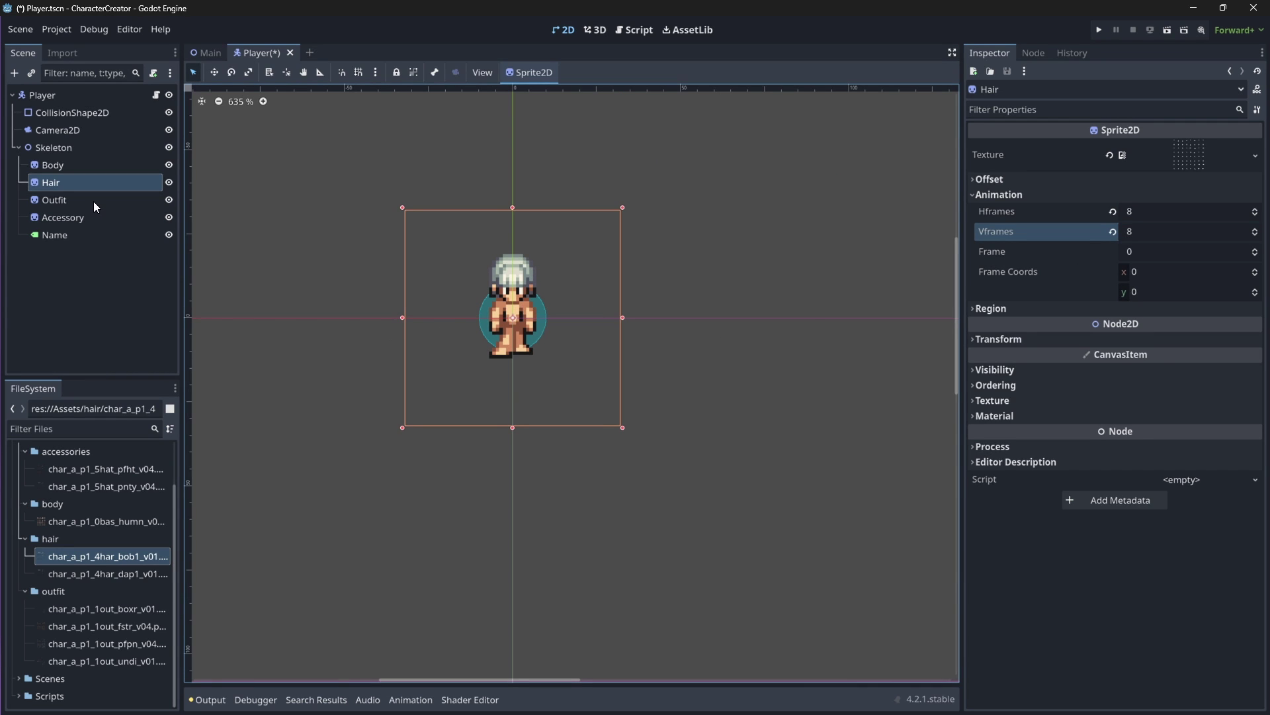
- Assign the first outfit sprite sheet to Outfit with Hframes 8 and Vframes 8
{"action": "left_click", "coordinate": [94, 202]}
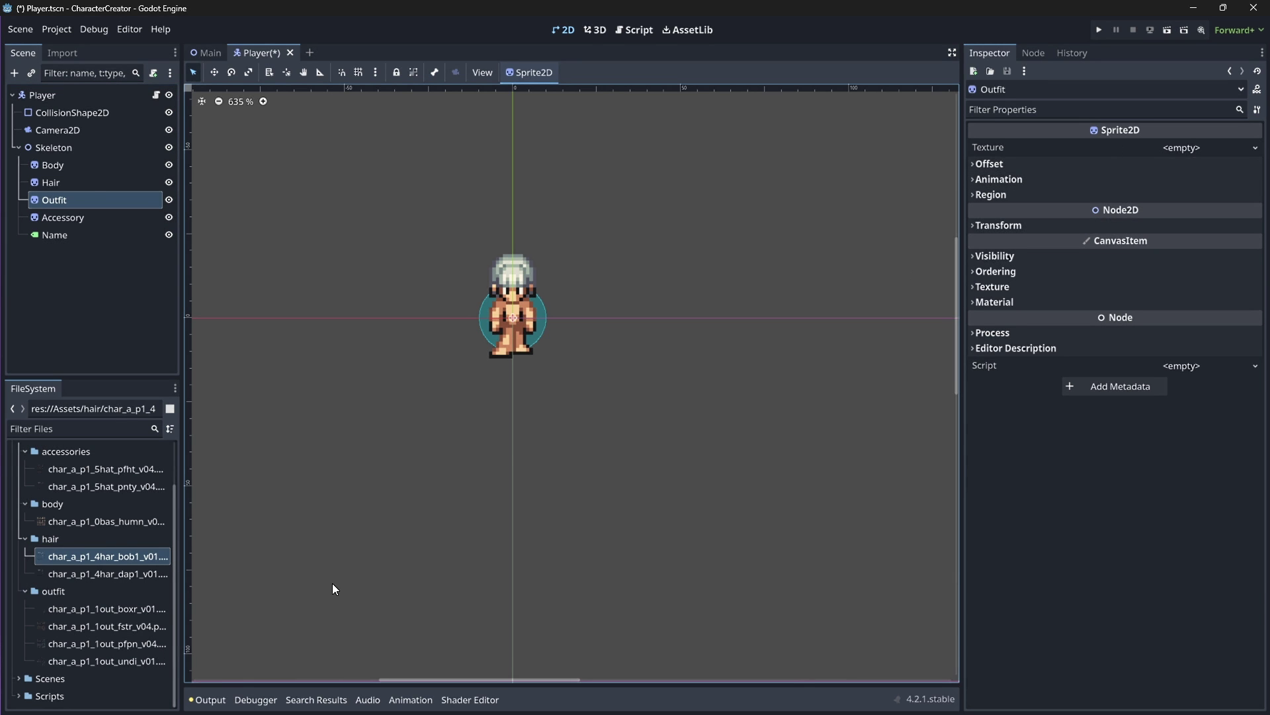
{"action": "left_click_drag", "start_coordinate": [94, 609], "coordinate": [1158, 151]}
{"action": "left_click", "coordinate": [1040, 193]}
{"action": "left_click", "coordinate": [1163, 212]}
{"action": "type", "text": "8"}
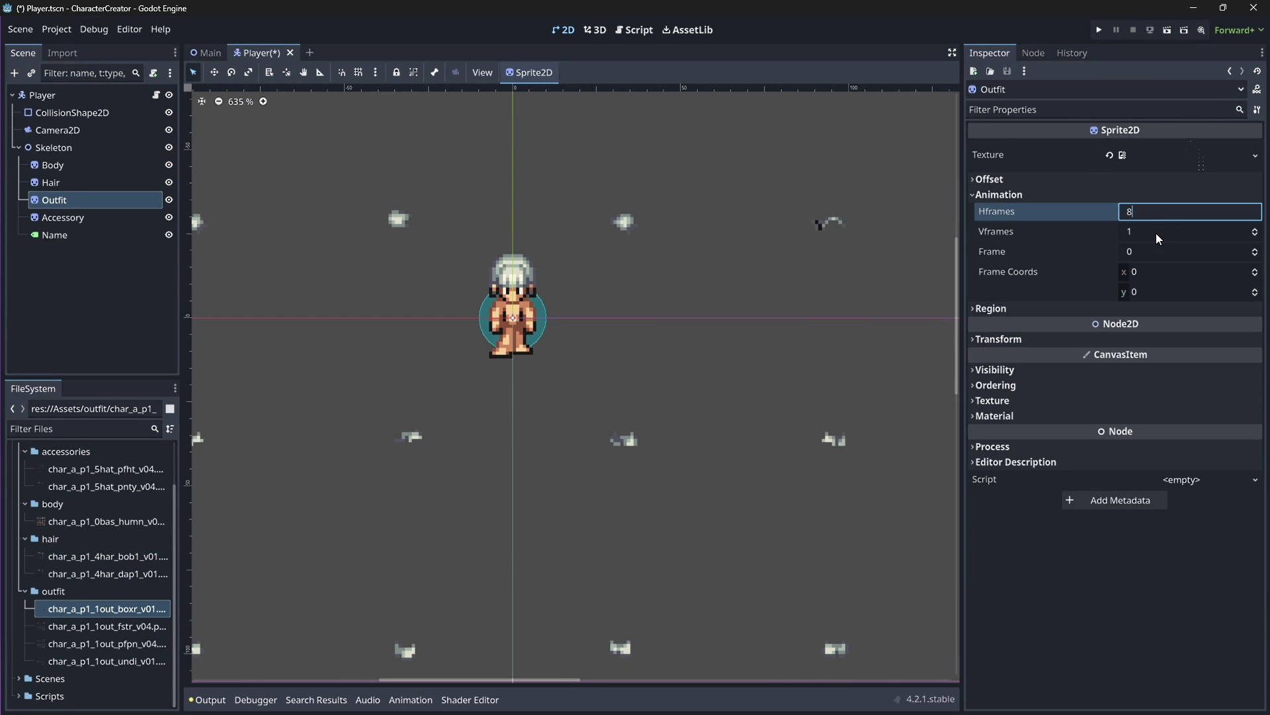
{"action": "left_click", "coordinate": [1156, 233]}
{"action": "type", "text": "8"}
{"action": "key", "text": "Return"}
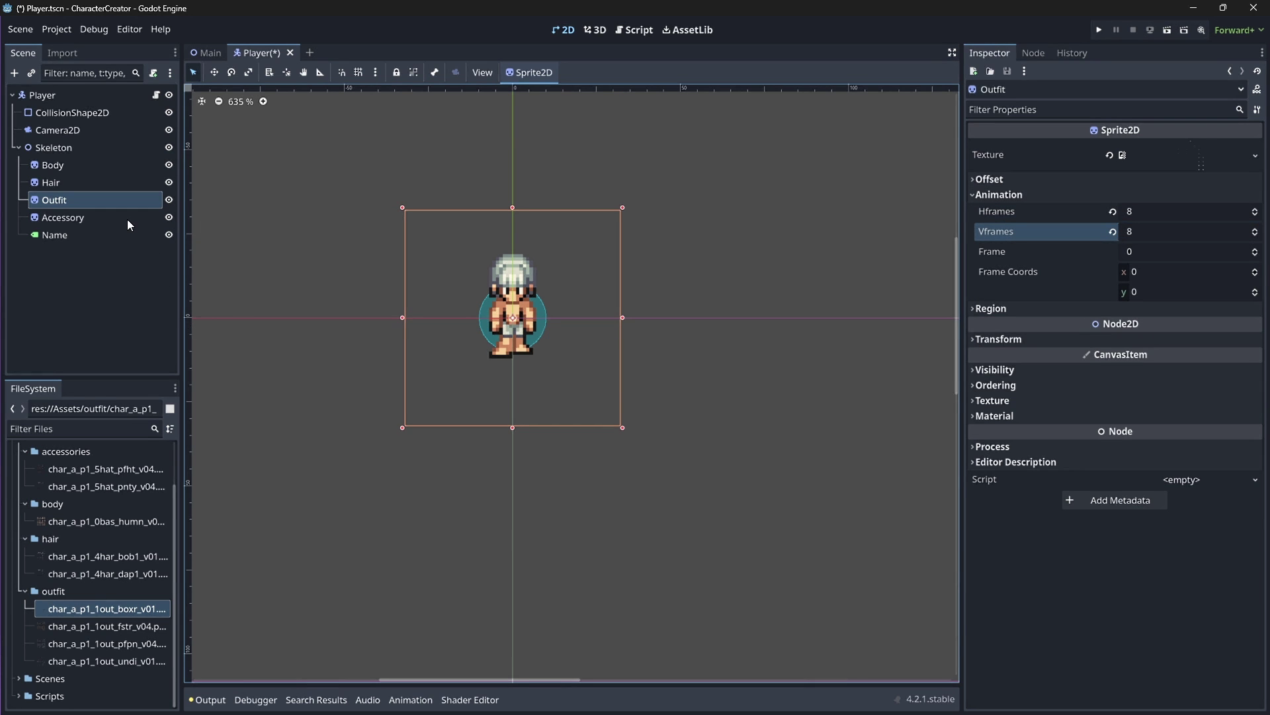
- Assign the hat sprite sheet to Accessory with Hframes 8 and Vframes 8
{"action": "left_click", "coordinate": [118, 217]}
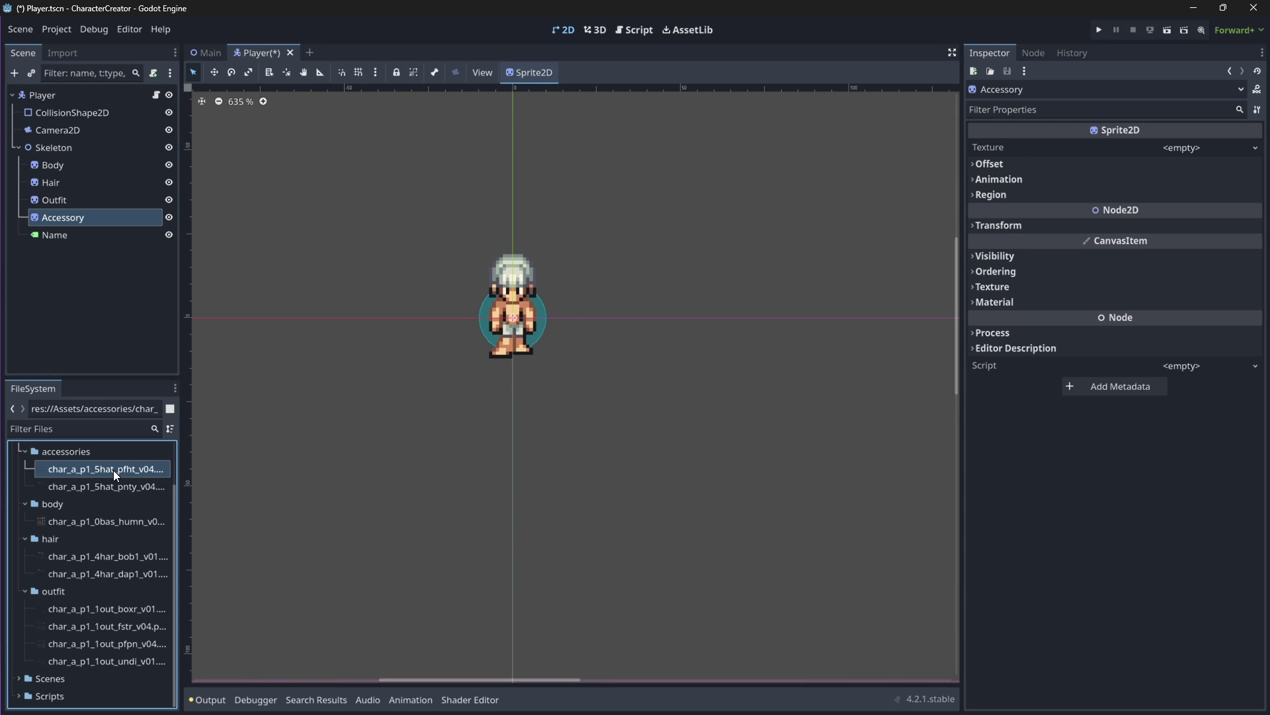
{"action": "left_click_drag", "start_coordinate": [114, 465], "coordinate": [1136, 149]}
{"action": "left_click", "coordinate": [1136, 153]}
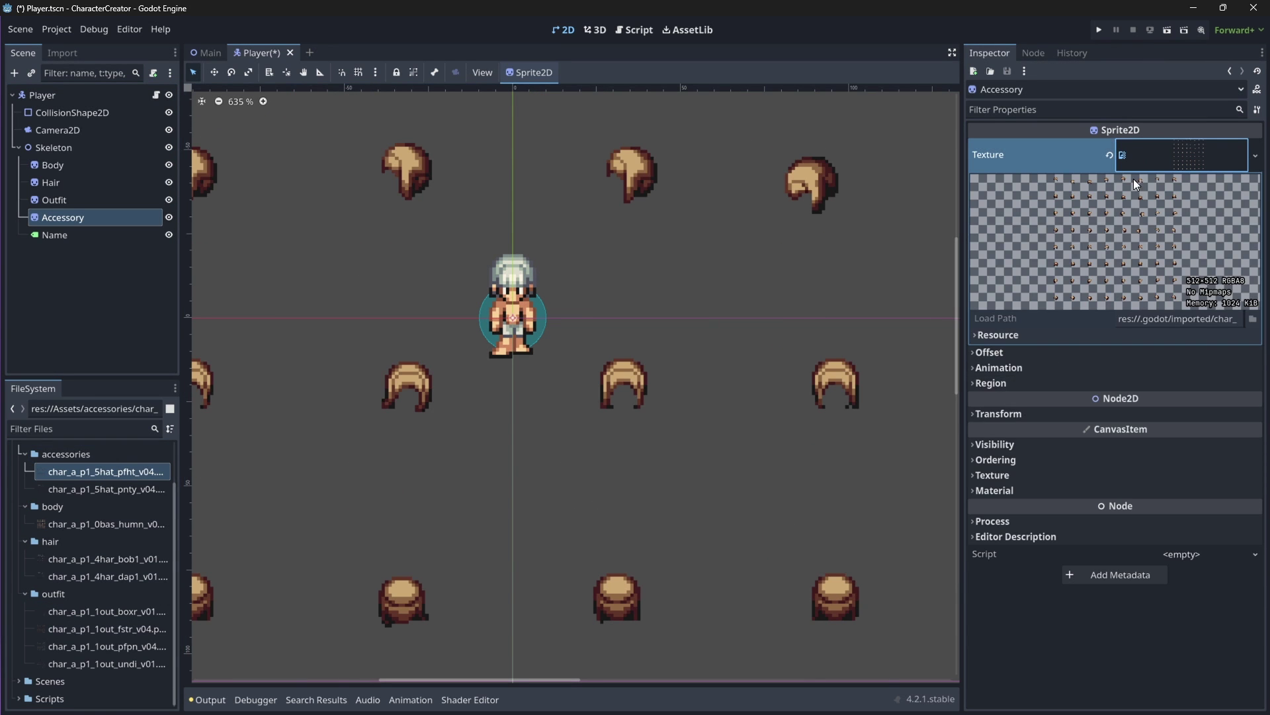
{"action": "left_click", "coordinate": [1055, 368]}
{"action": "left_click", "coordinate": [1138, 386]}
{"action": "left_click", "coordinate": [1142, 401]}
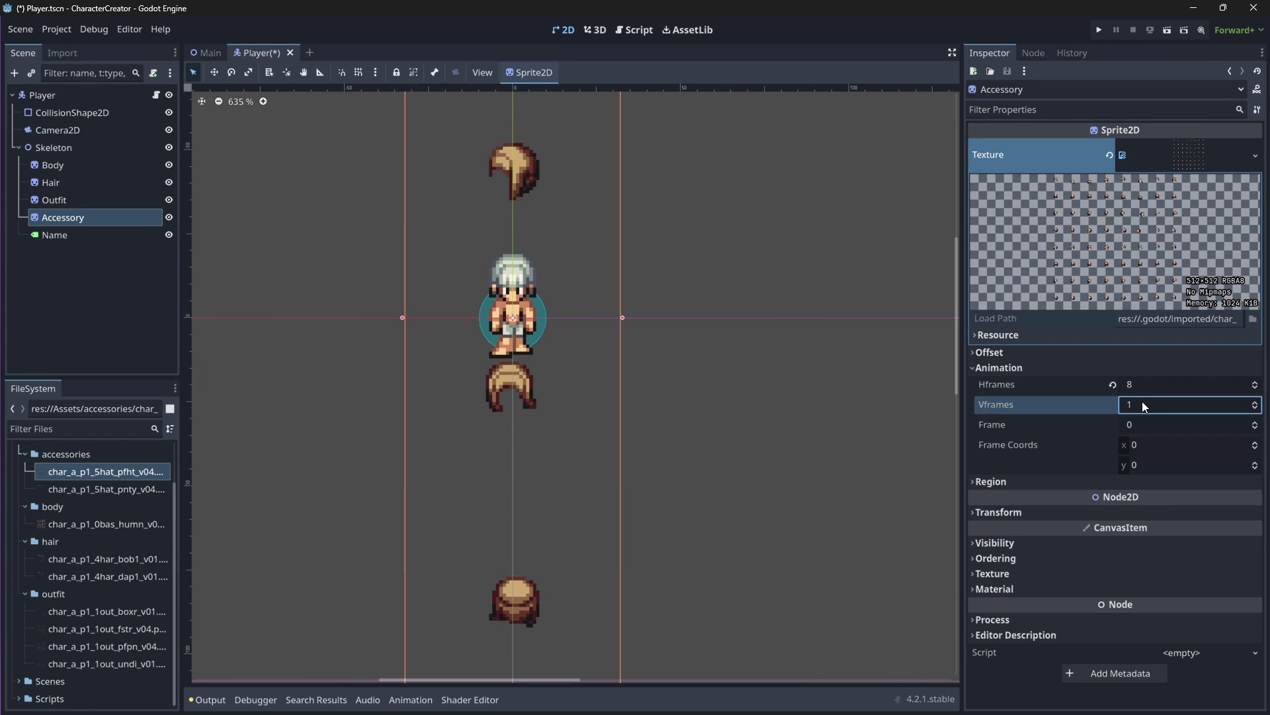
{"action": "type", "text": "8"}
{"action": "key", "text": "Return"}
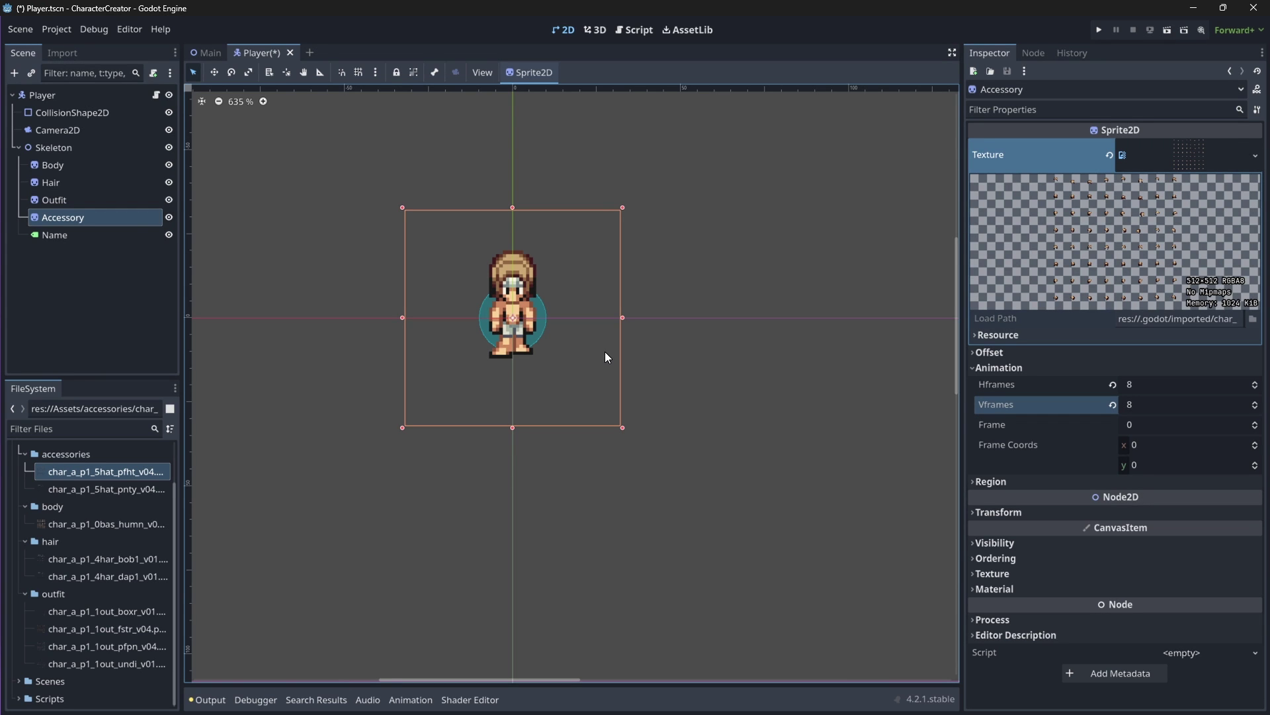
- Set the Label's text to 'Name' and move it above the character's head
{"action": "left_click", "coordinate": [60, 235]}
{"action": "left_click", "coordinate": [1008, 199]}
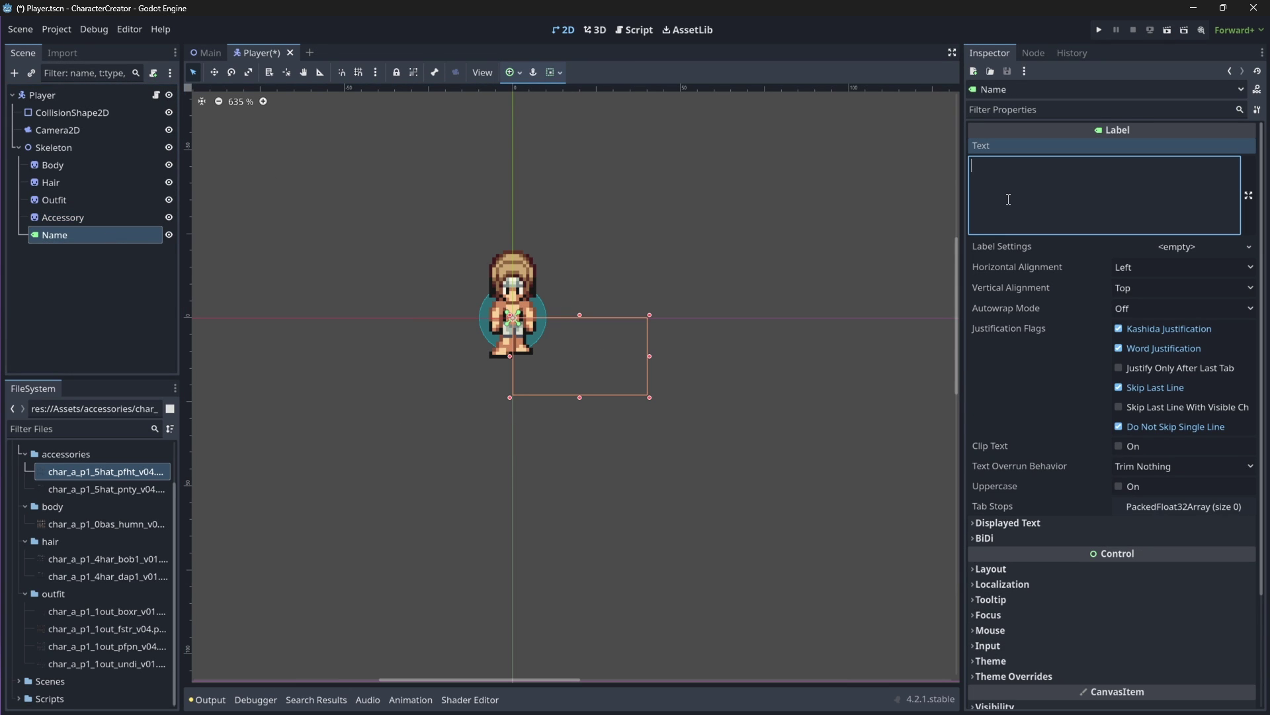
{"action": "type", "text": "Name"}
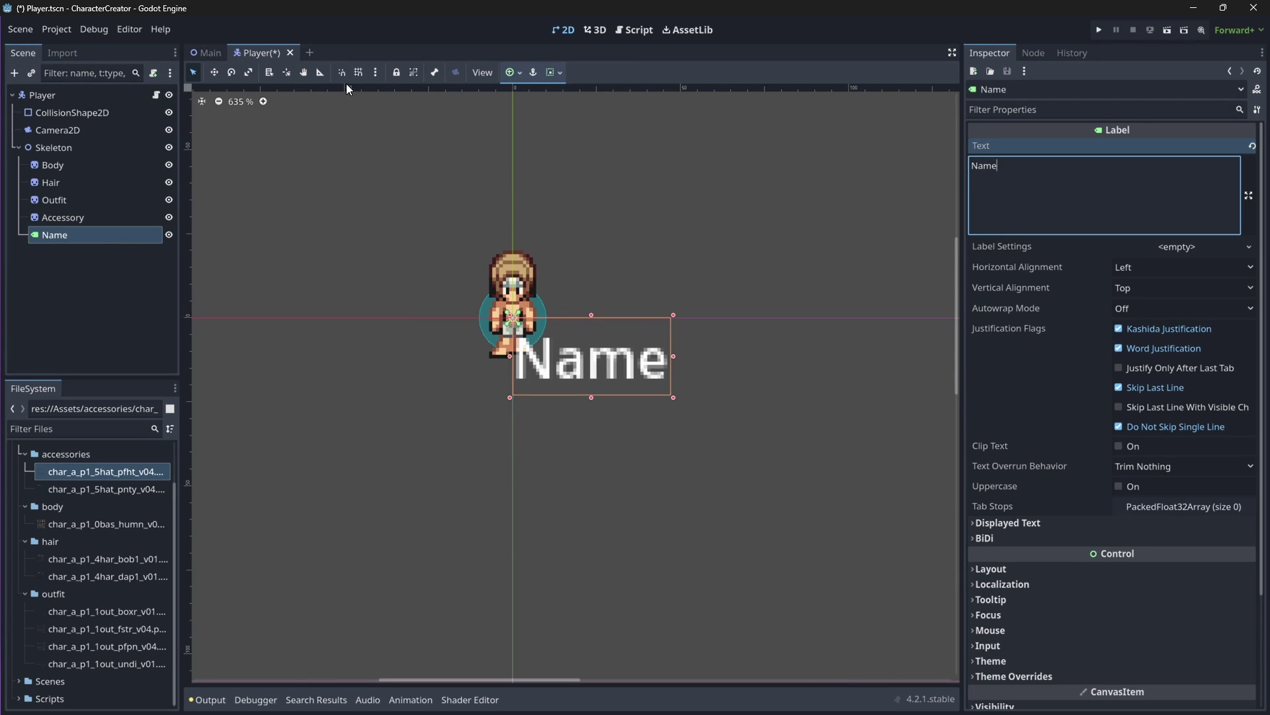
{"action": "left_click", "coordinate": [216, 73]}
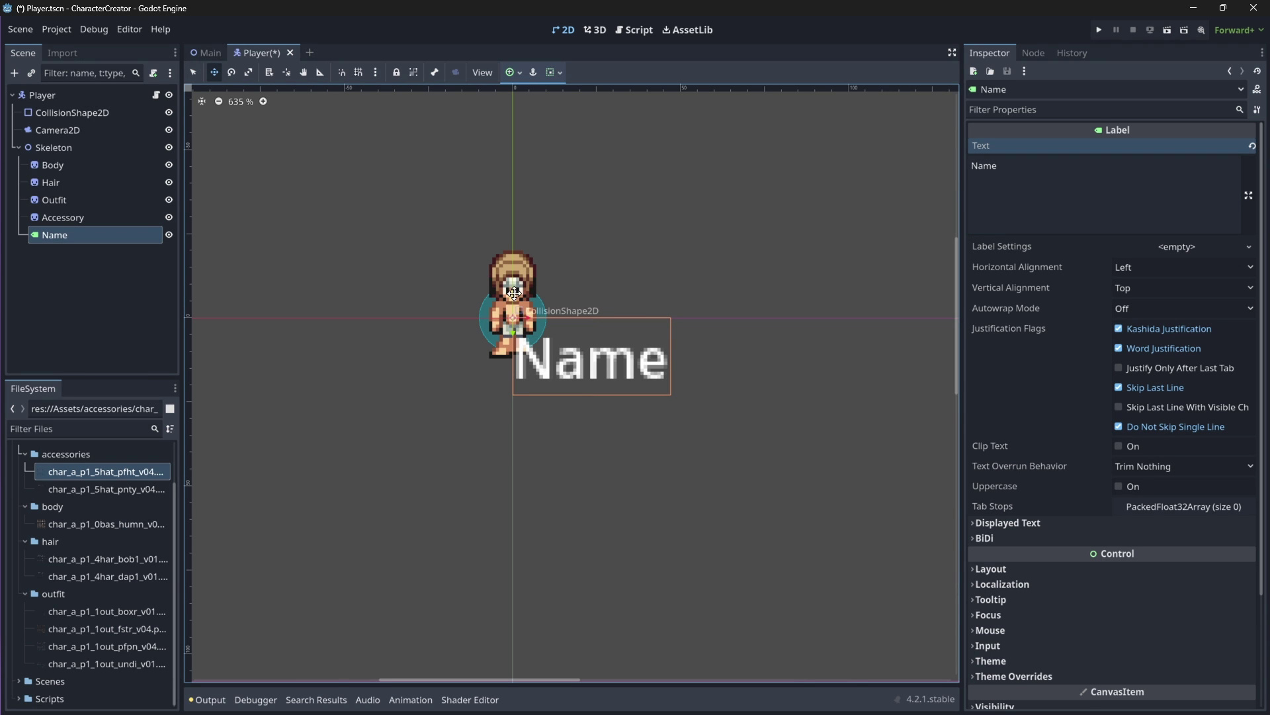
{"action": "mouse_move", "coordinate": [513, 292]}
{"action": "left_mouse_down"}
{"action": "mouse_move", "coordinate": [526, 151]}
{"action": "mouse_move", "coordinate": [453, 151]}
{"action": "left_mouse_up"}
{"action": "left_click", "coordinate": [53, 148]}
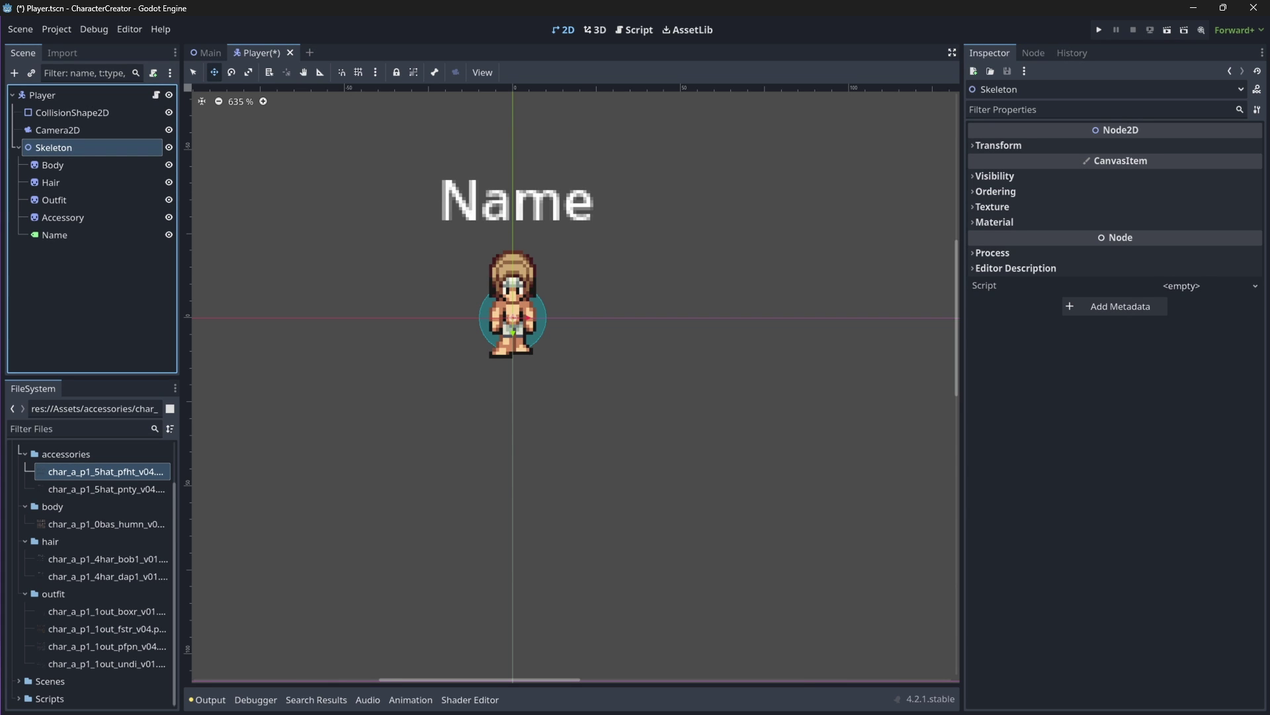
- Save the scene, clear Player.gd's template code and add a ### Player.gd header
{"action": "key", "text": "ctrl+s"}
{"action": "left_click", "coordinate": [155, 93]}
{"action": "left_click_drag", "start_coordinate": [467, 524], "coordinate": [279, 124]}
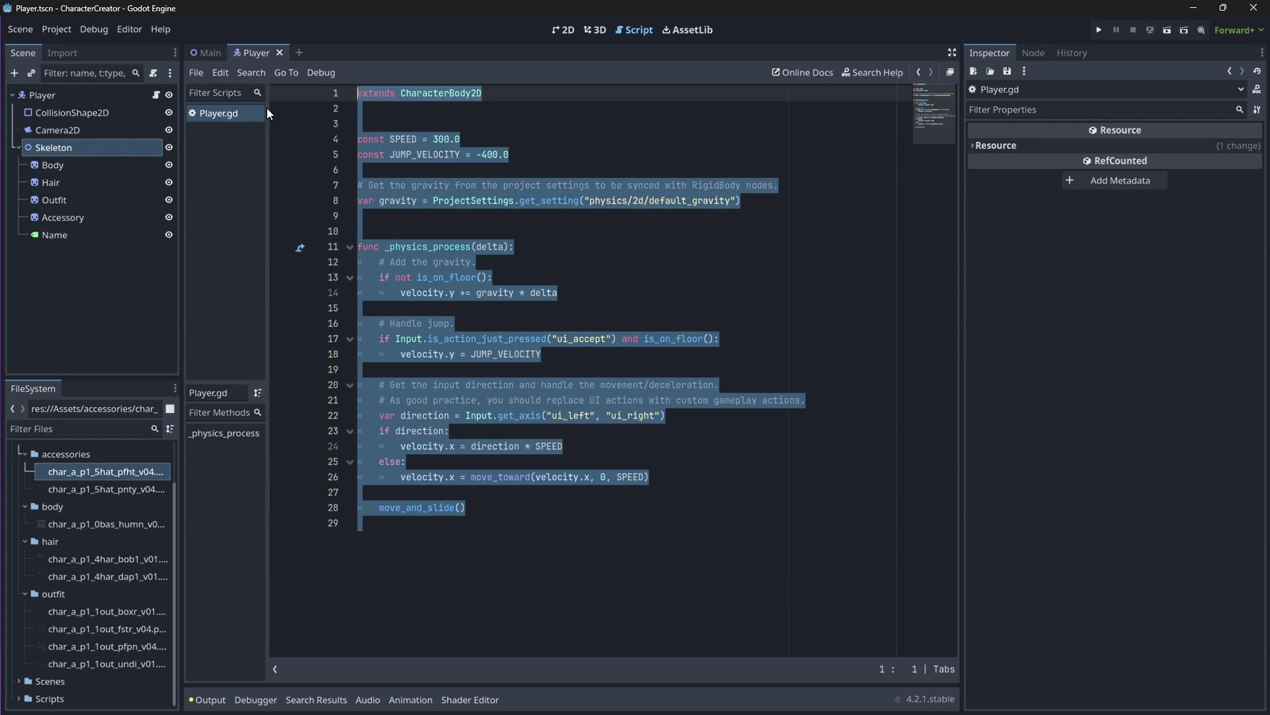
{"action": "key", "text": "BackSpace"}
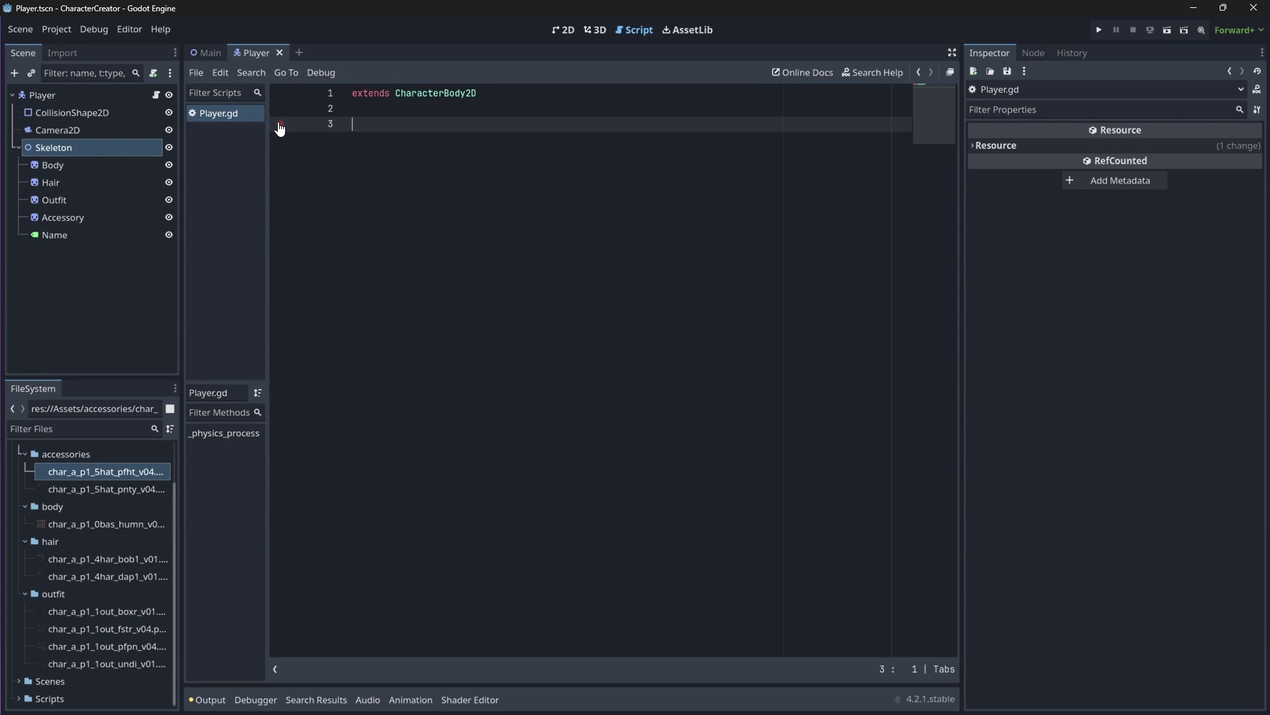
{"action": "key", "text": "BackSpace"}
{"action": "left_click", "coordinate": [329, 92]}
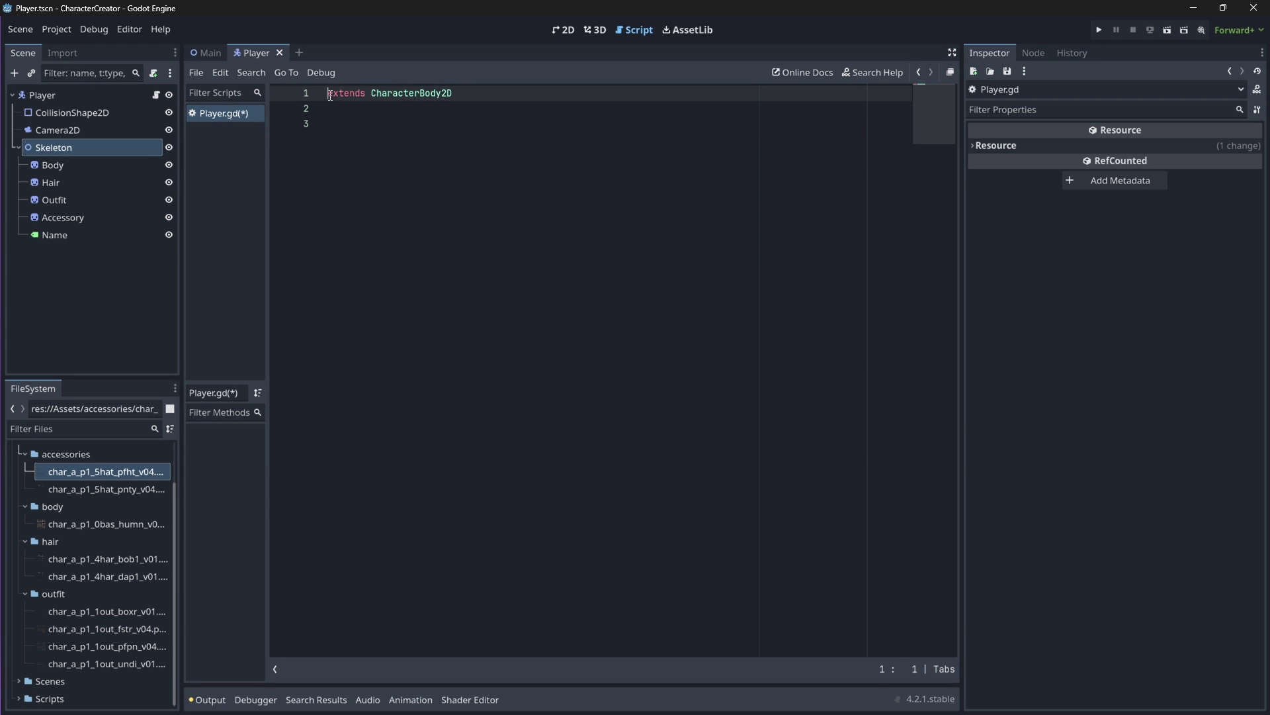
{"action": "key", "text": "ctrl+v"}
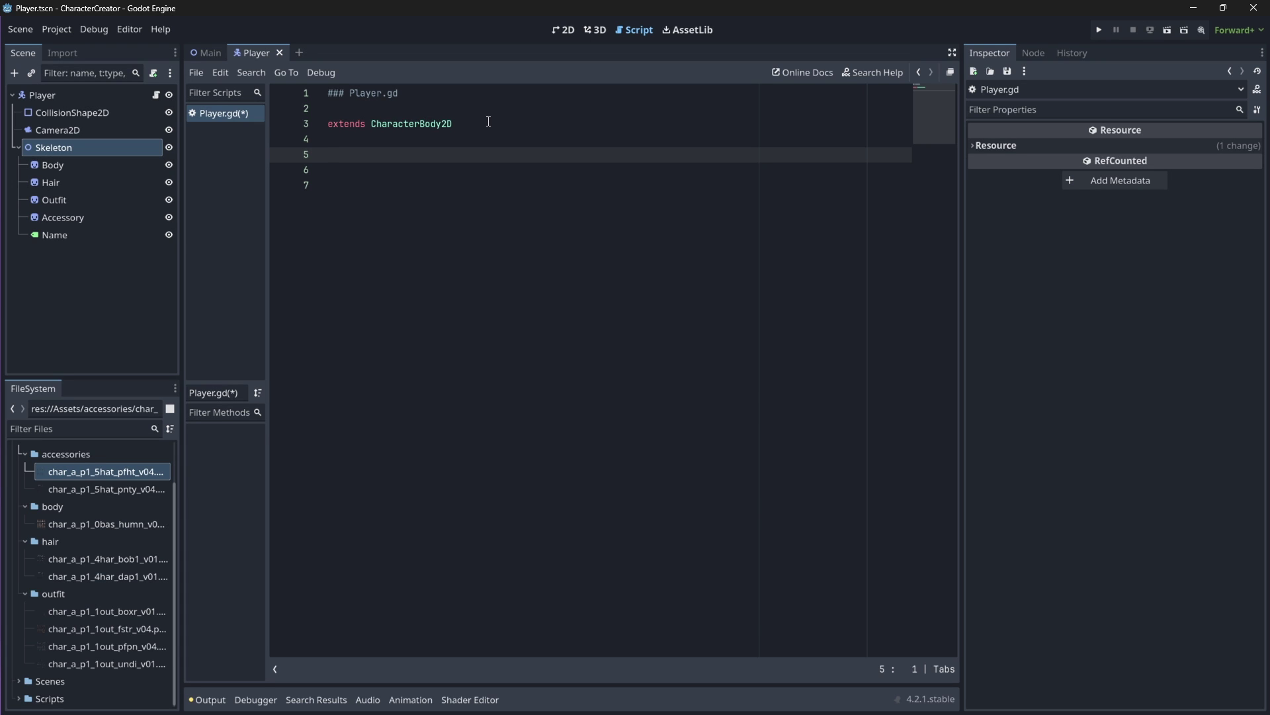
{"action": "type", "text": "var last_direction = Ve"}
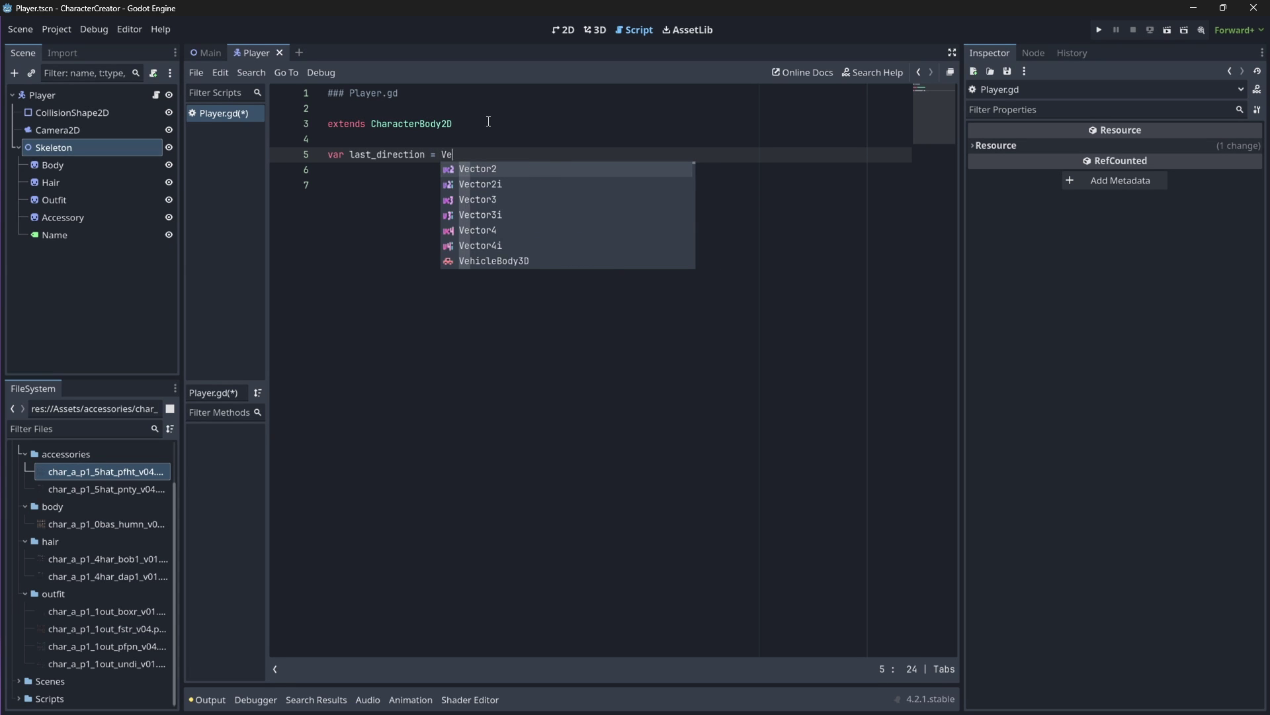
{"action": "type", "text": "c"}
- Declare var last_direction = Vector2.ZERO and const speed = 200
{"action": "key", "text": "Return"}
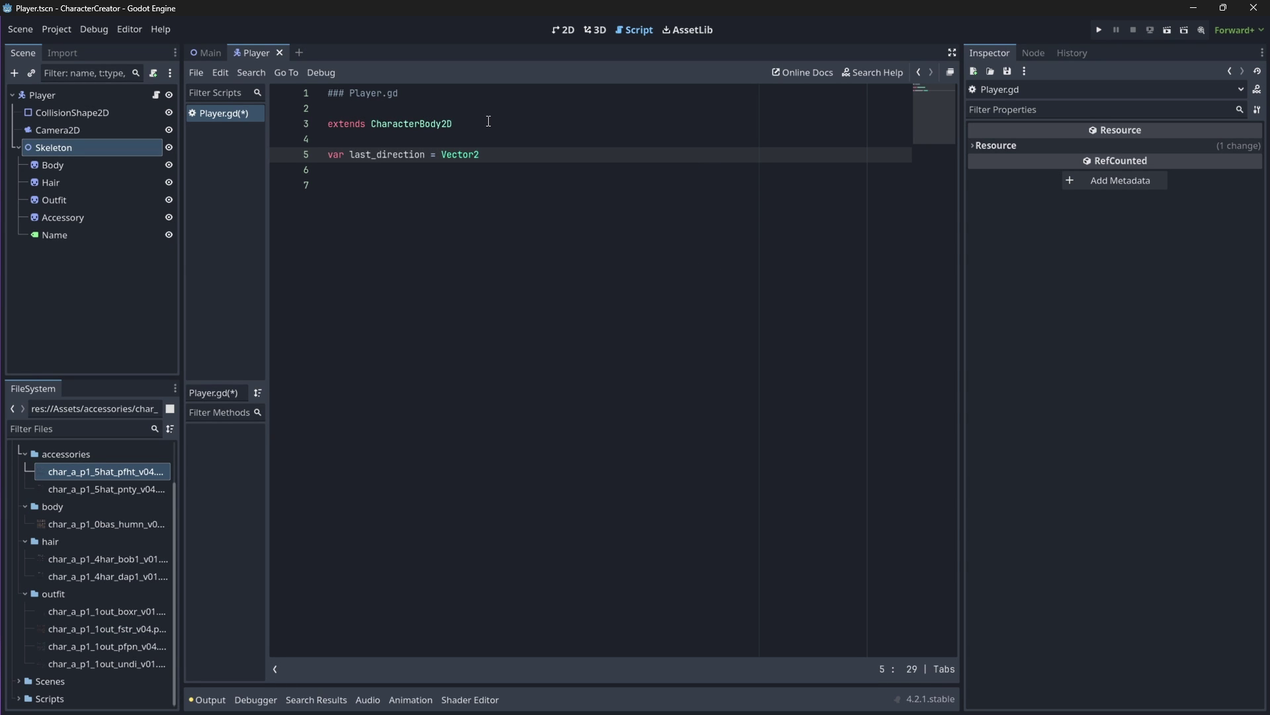
{"action": "type", "text": ".ZER"}
{"action": "key", "text": "Return"}
{"action": "key", "text": "Return"}
{"action": "type", "text": "const  "}
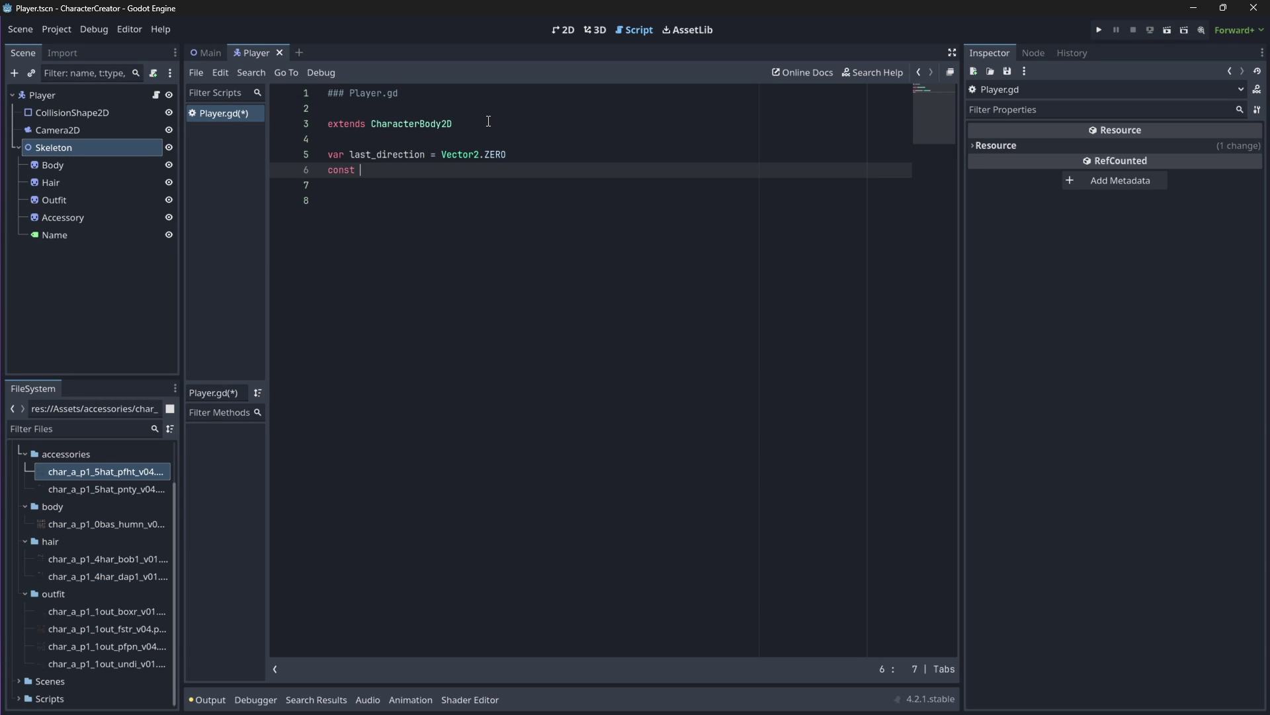
{"action": "type", "text": "speed = 200"}
{"action": "key", "text": "Return"}
{"action": "key", "text": "Return"}
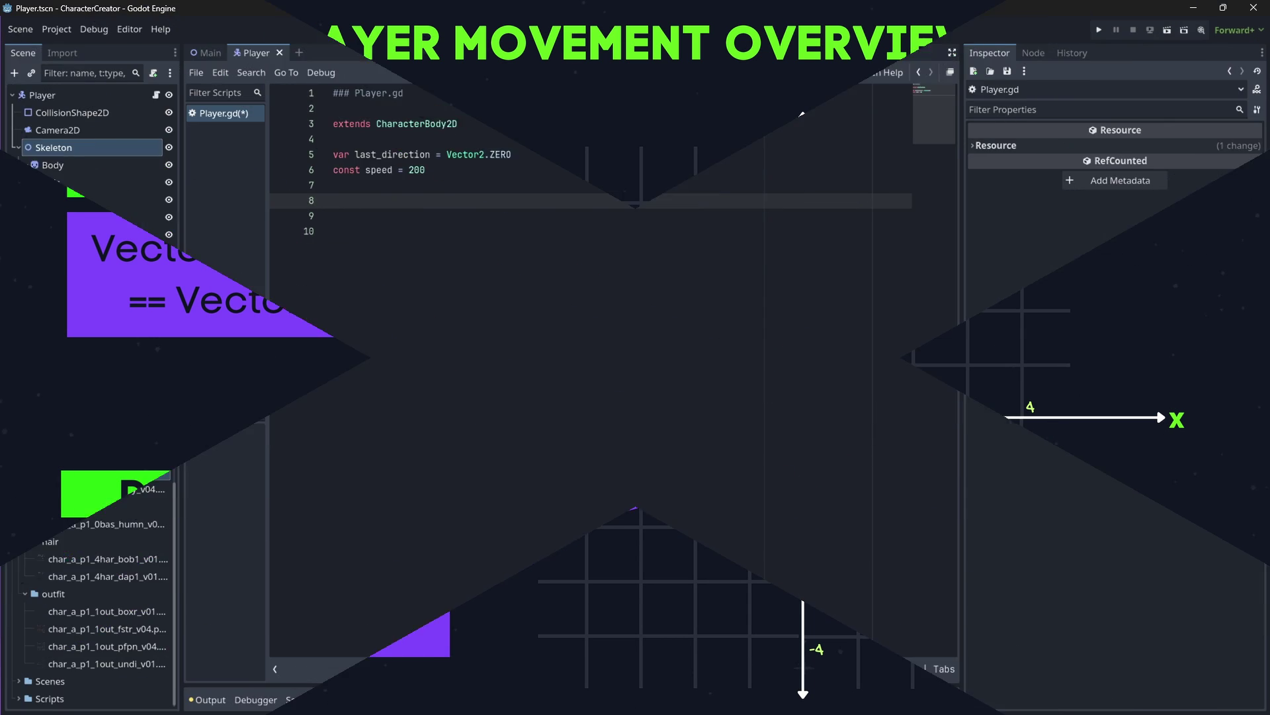
{"action": "type", "text": "func _phy"}
- Write func _physics_process(delta) with var direction = Vector2.ZERO and direction.x from Input.get_axis ui_left/ui_right
{"action": "key", "text": "Return"}
{"action": "key", "text": "Return"}
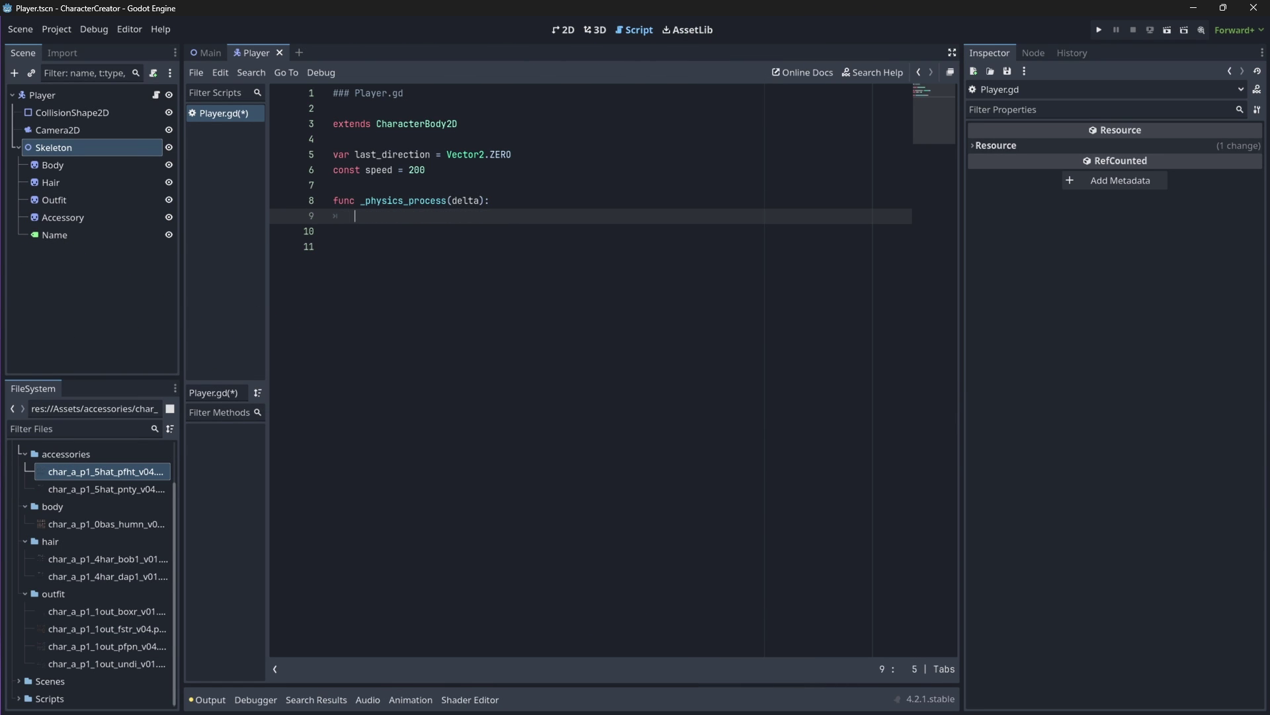
{"action": "type", "text": "var direction = ve"}
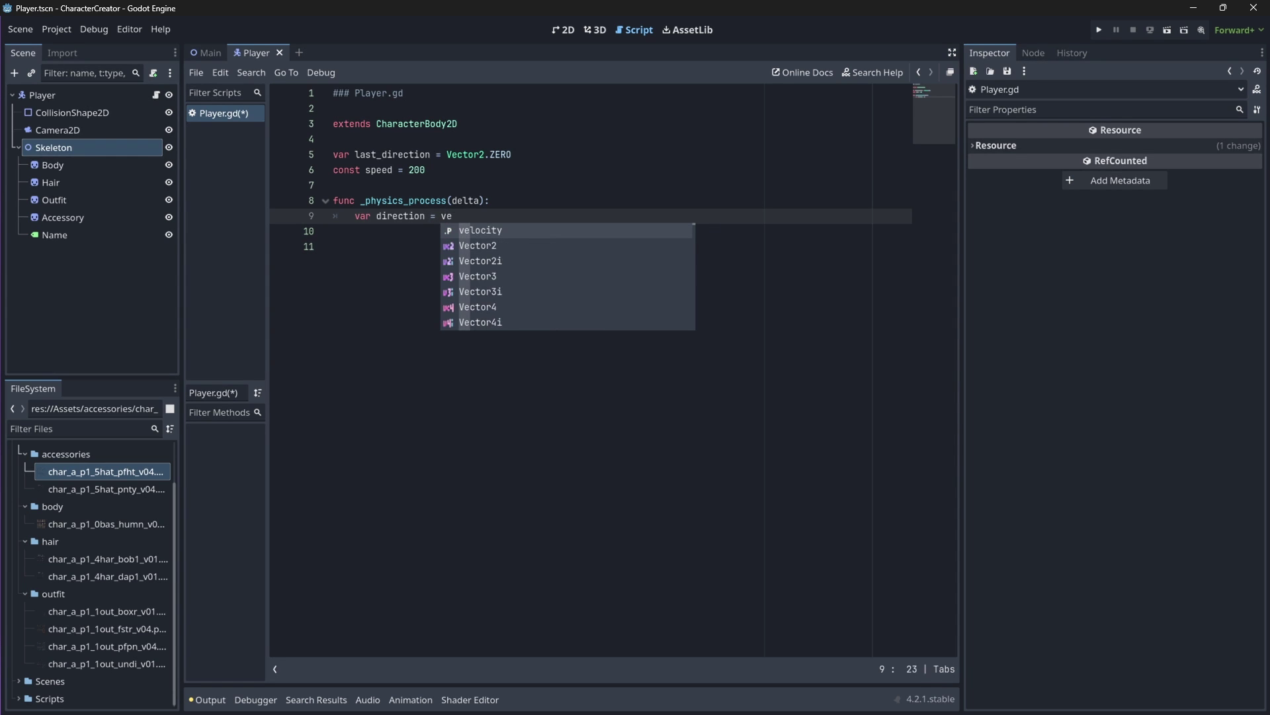
{"action": "type", "text": "ctor2.ZE"}
{"action": "key", "text": "Return"}
{"action": "key", "text": "Return"}
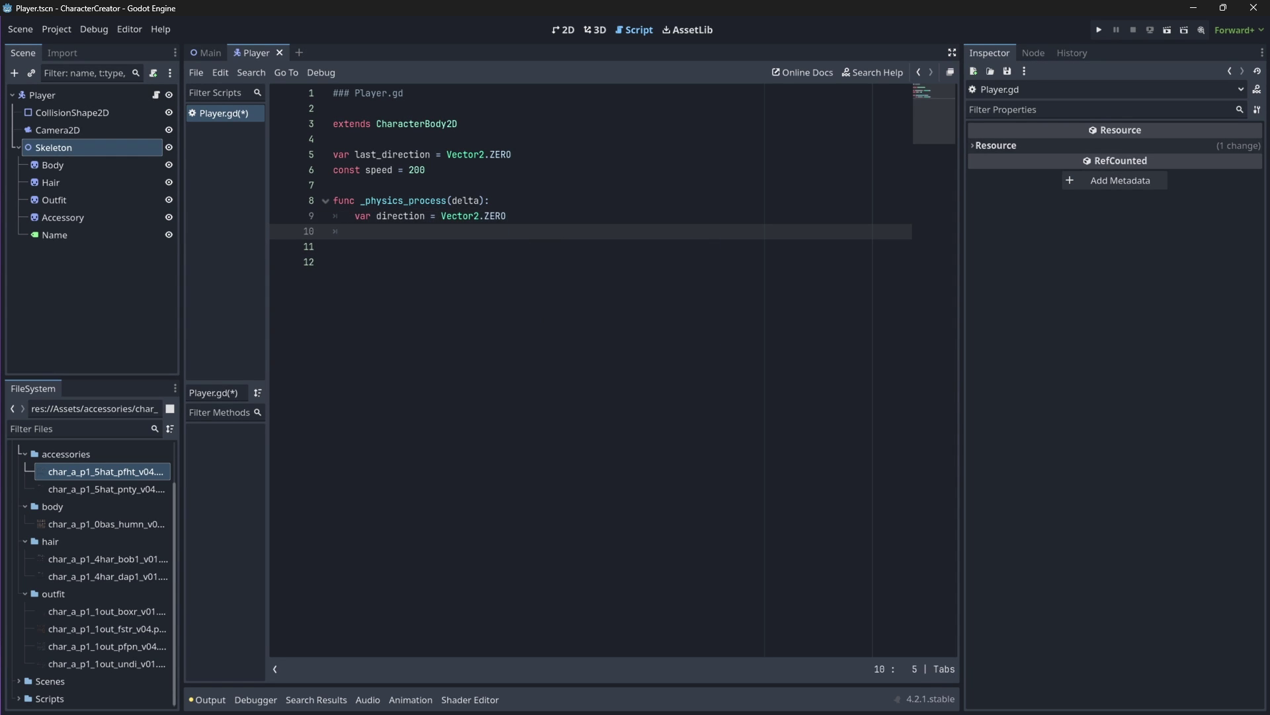
{"action": "type", "text": "va"}
{"action": "key", "text": "BackSpace"}
{"action": "key", "text": "BackSpace"}
{"action": "type", "text": "di"}
{"action": "key", "text": "Return"}
{"action": "type", "text": ".x = In"}
{"action": "key", "text": "Return"}
{"action": "type", "text": ".getax"}
{"action": "key", "text": "Return"}
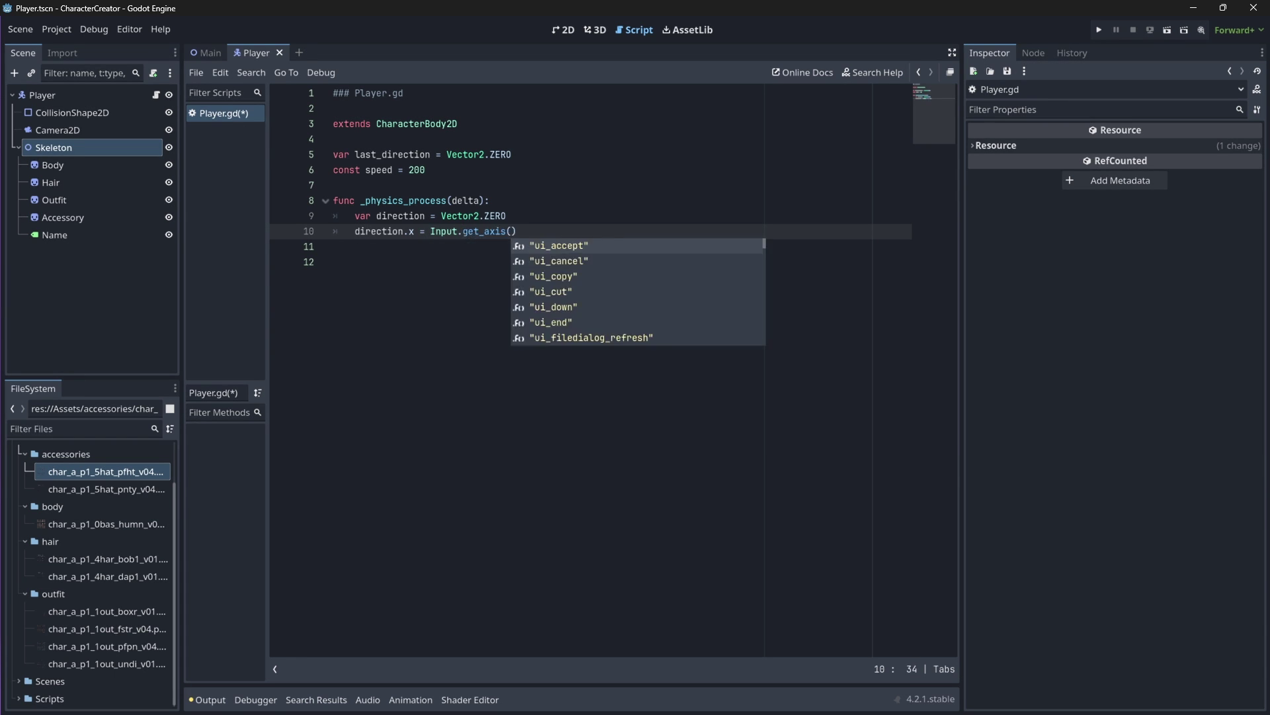
{"action": "type", "text": "\"ui_l"}
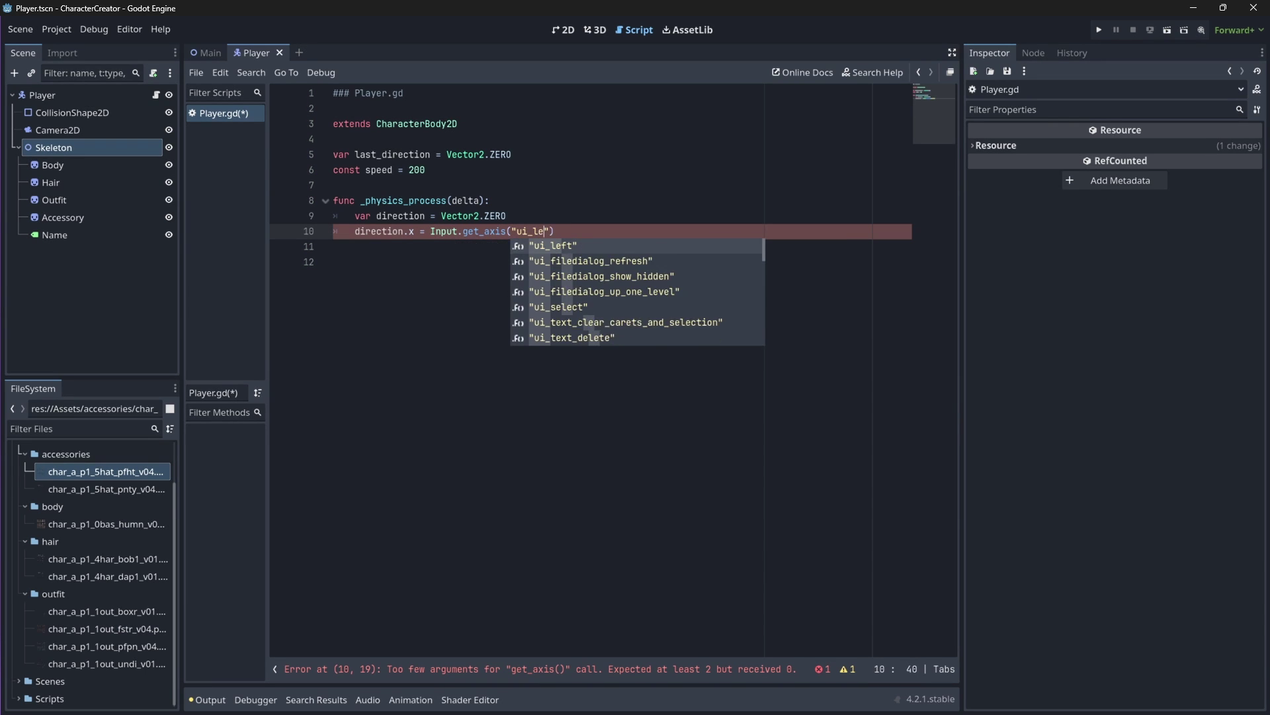
{"action": "type", "text": "eft"}
{"action": "key", "text": "Return"}
{"action": "type", "text": ", \"uir"}
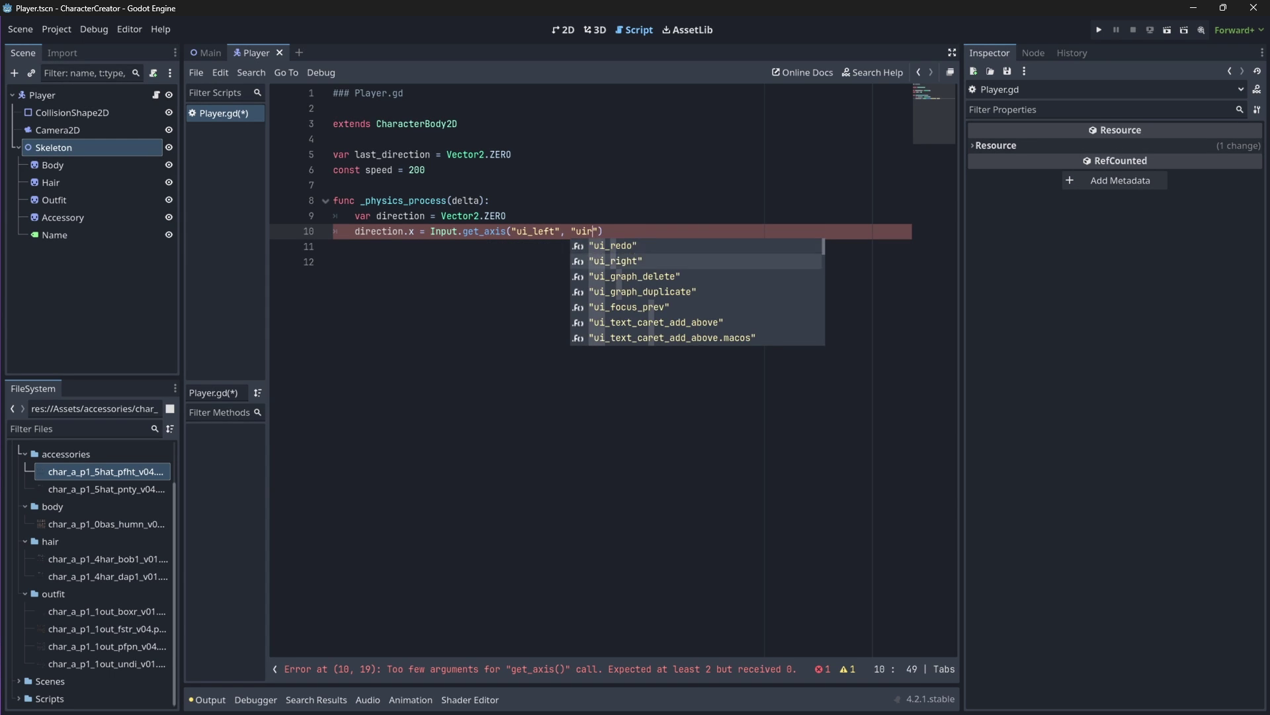
{"action": "key", "text": "Down"}
{"action": "key", "text": "Return"}
{"action": "type", "text": ")"}
- Duplicate the line into direction.y reading the ui_up/ui_down input axis
{"action": "triple_click", "coordinate": [685, 224]}
{"action": "key", "text": "ctrl+c"}
{"action": "key", "text": "End"}
{"action": "key", "text": "Return"}
{"action": "key", "text": "ctrl+v"}
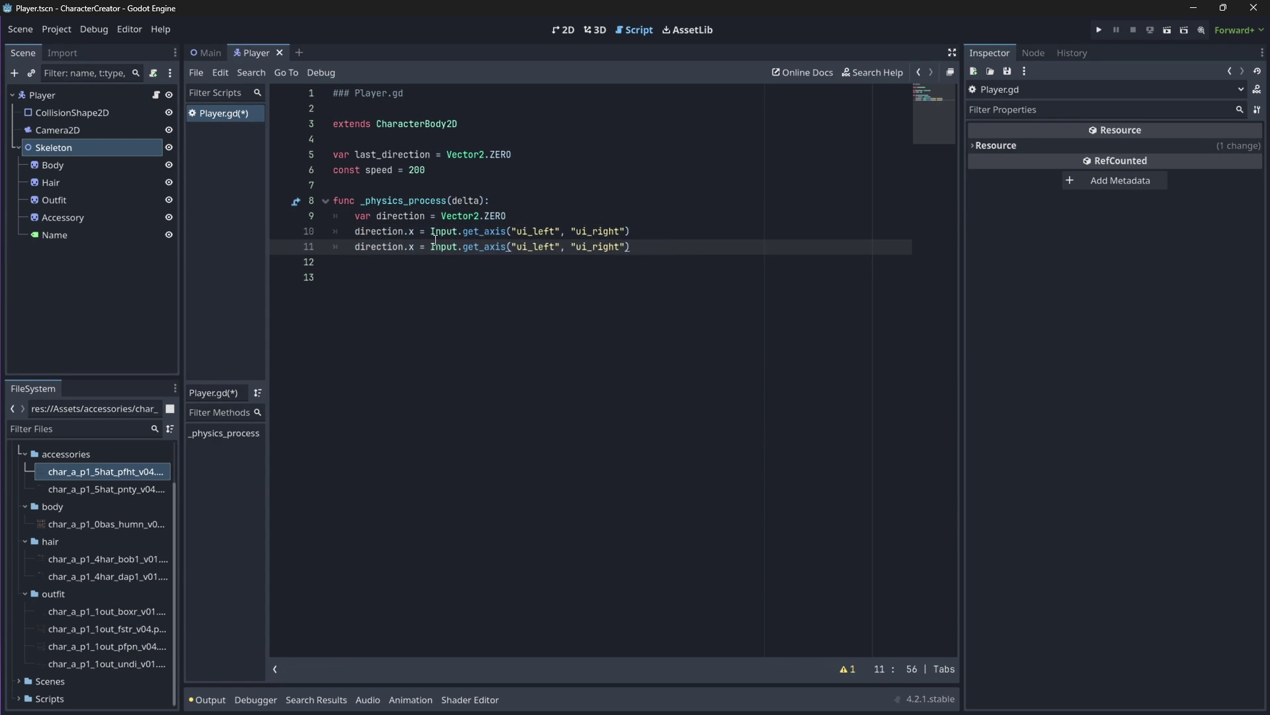
{"action": "left_click", "coordinate": [411, 247]}
{"action": "type", "text": "y"}
{"action": "double_click", "coordinate": [530, 247]}
{"action": "type", "text": "ui_up"}
{"action": "key", "text": "Return"}
{"action": "double_click", "coordinate": [588, 247]}
{"action": "type", "text": "uid"}
{"action": "key", "text": "Return"}
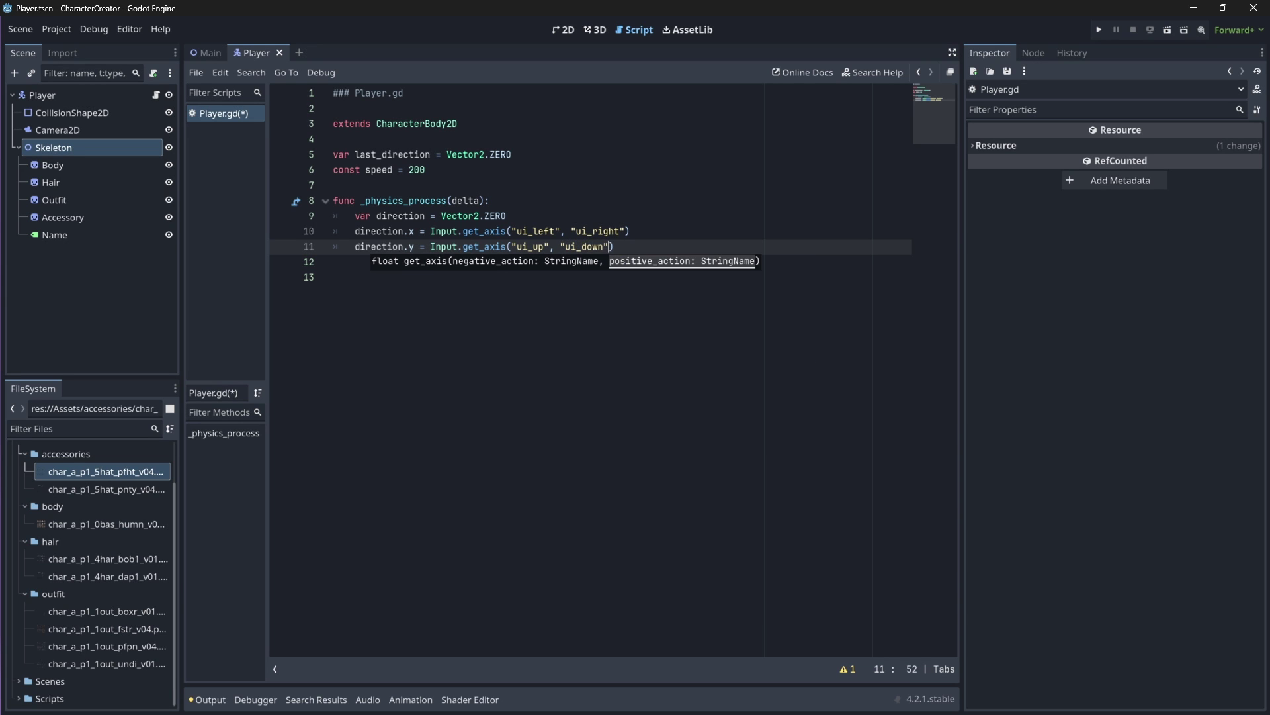
{"action": "key", "text": "End"}
{"action": "key", "text": "Return"}
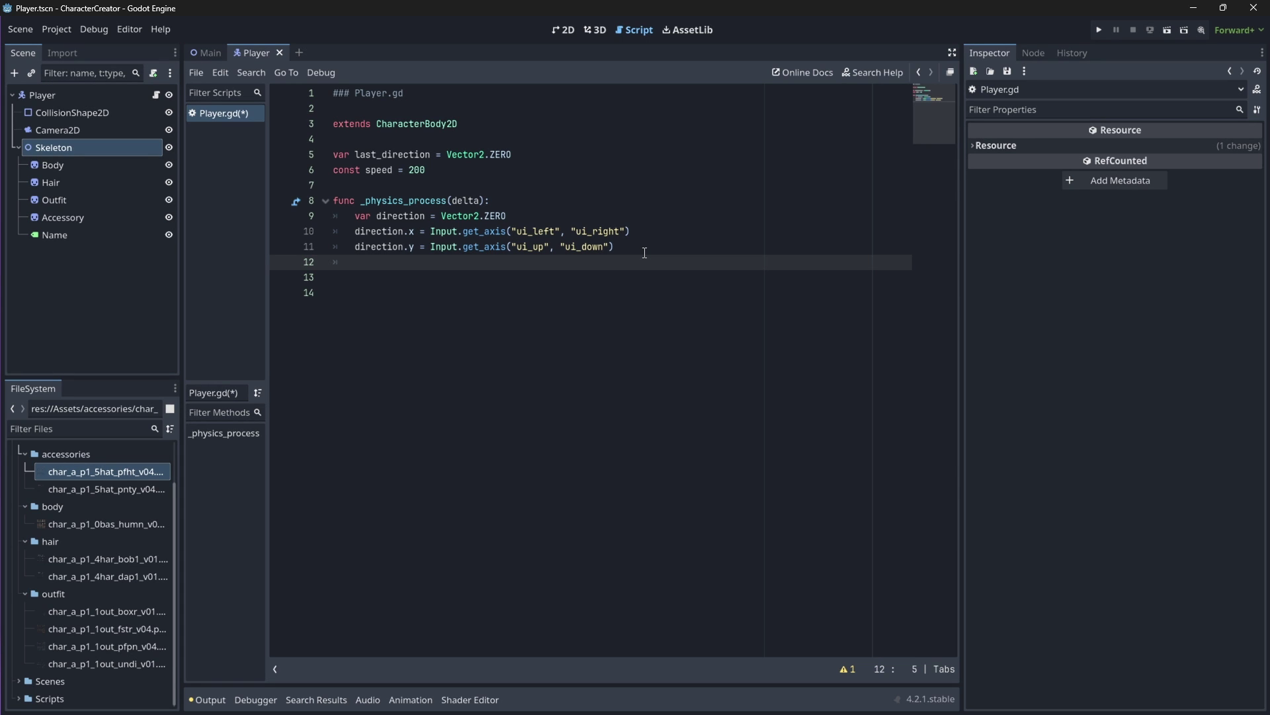
{"action": "left_click", "coordinate": [65, 25]}
{"action": "left_click", "coordinate": [61, 31]}
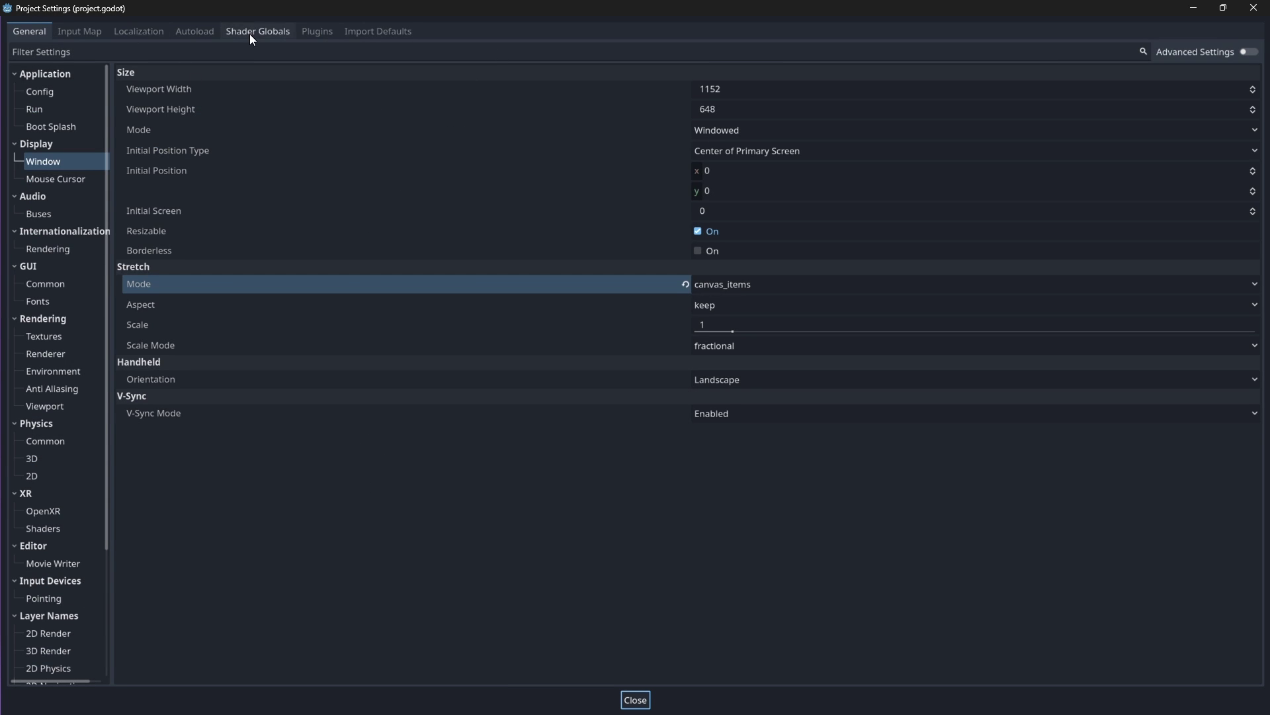
{"action": "left_click", "coordinate": [80, 35]}
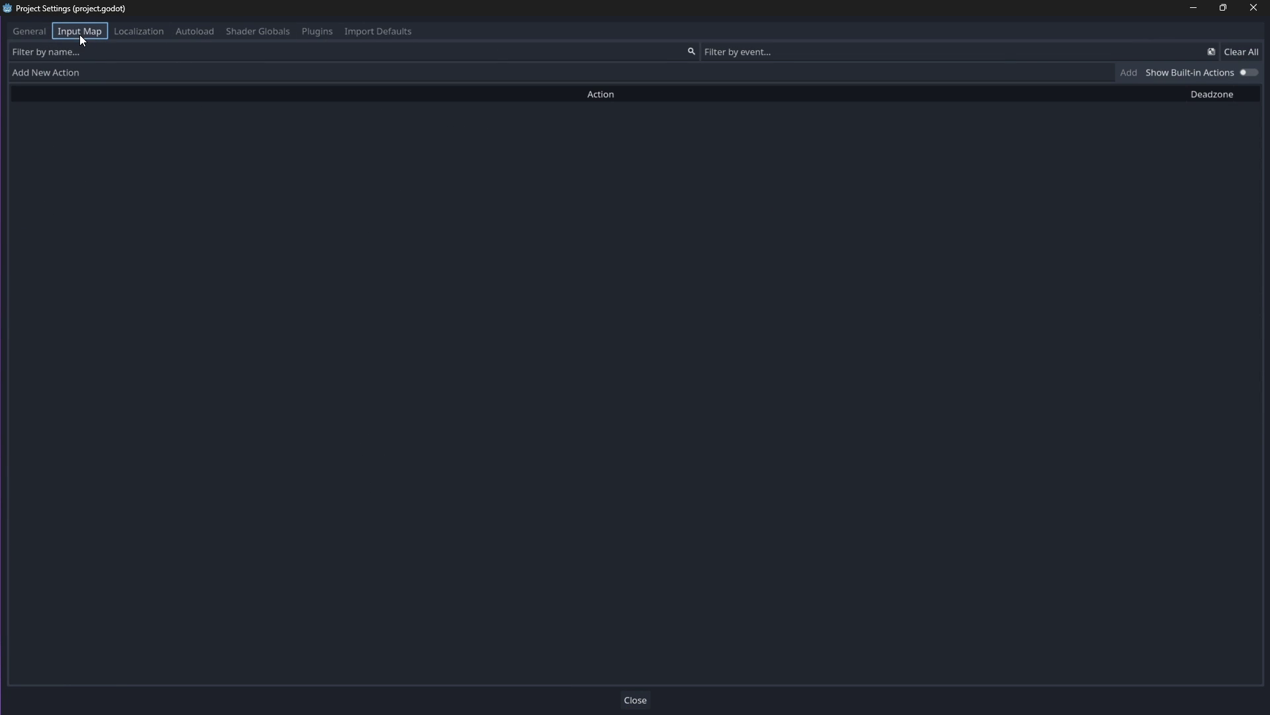
{"action": "left_click", "coordinate": [1232, 73]}
{"action": "scroll", "coordinate": [280, 384], "scroll_direction": "down", "scroll_amount": 5}
{"action": "scroll", "coordinate": [74, 352], "scroll_direction": "up", "scroll_amount": 2}
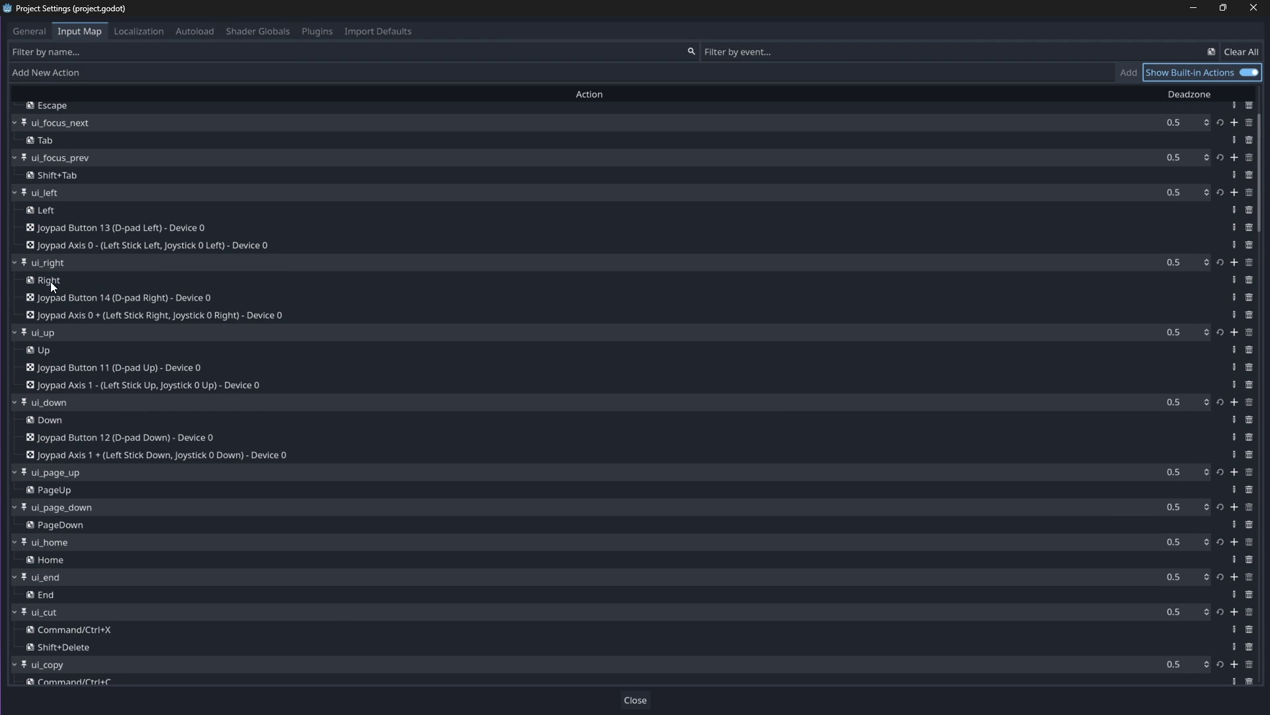
{"action": "left_click", "coordinate": [1253, 8]}
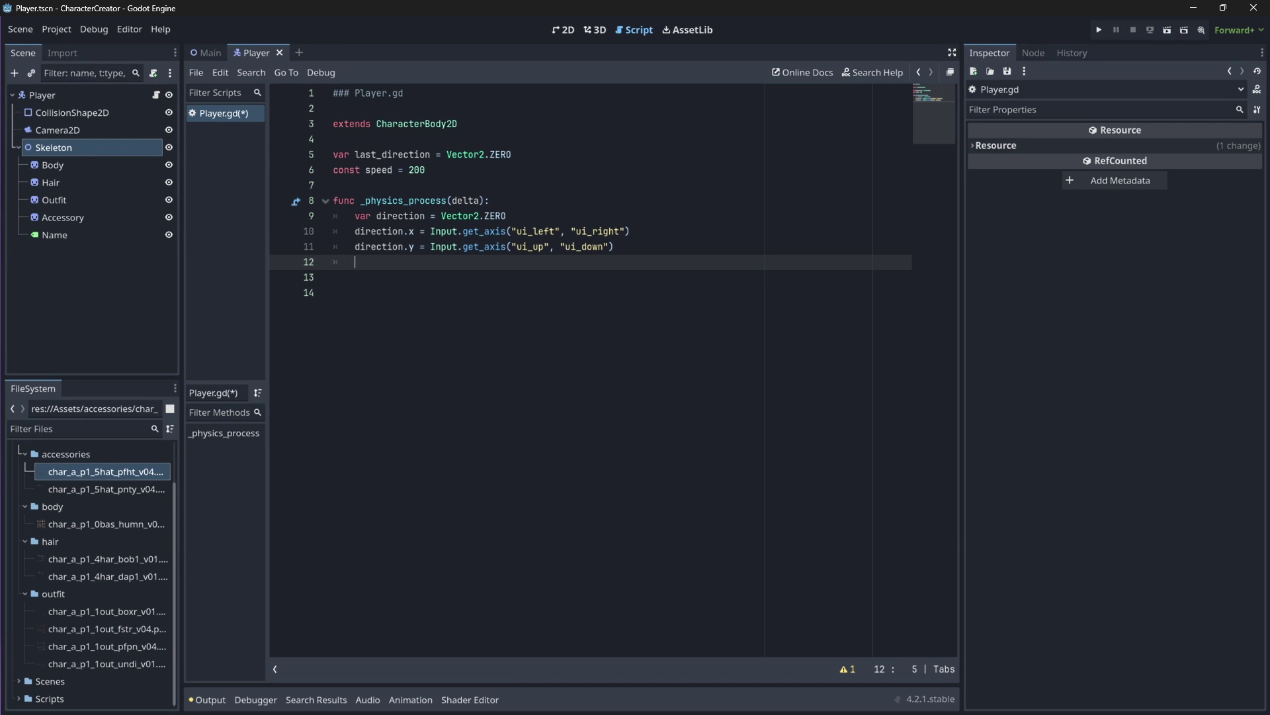
- Add a '# store the last direction' comment and if direction != last_direction: last_direction = direction
{"action": "key", "text": "Return"}
{"action": "type", "text": "# store th"}
{"action": "key", "text": "BackSpace"}
{"action": "type", "text": "e last direction"}
{"action": "key", "text": "Return"}
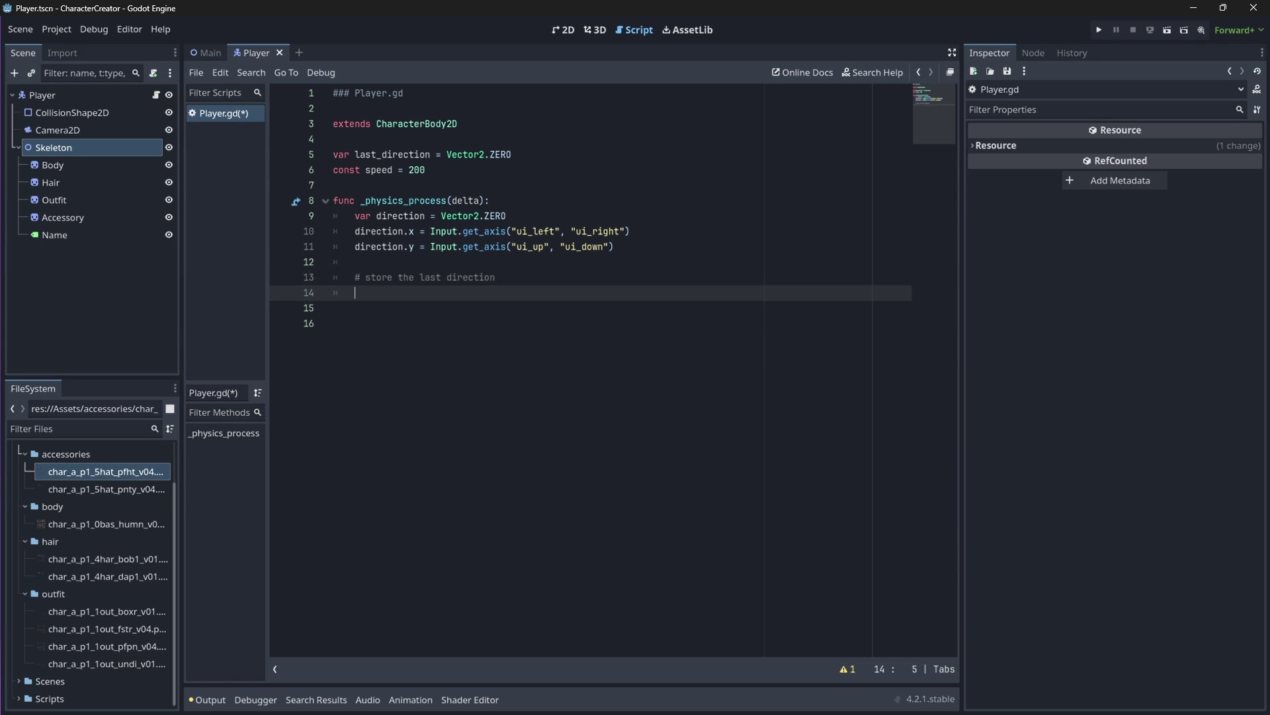
{"action": "type", "text": "if dire"}
{"action": "key", "text": "Return"}
{"action": "type", "text": "!= las"}
{"action": "key", "text": "Return"}
{"action": "type", "text": ":"}
{"action": "key", "text": "Return"}
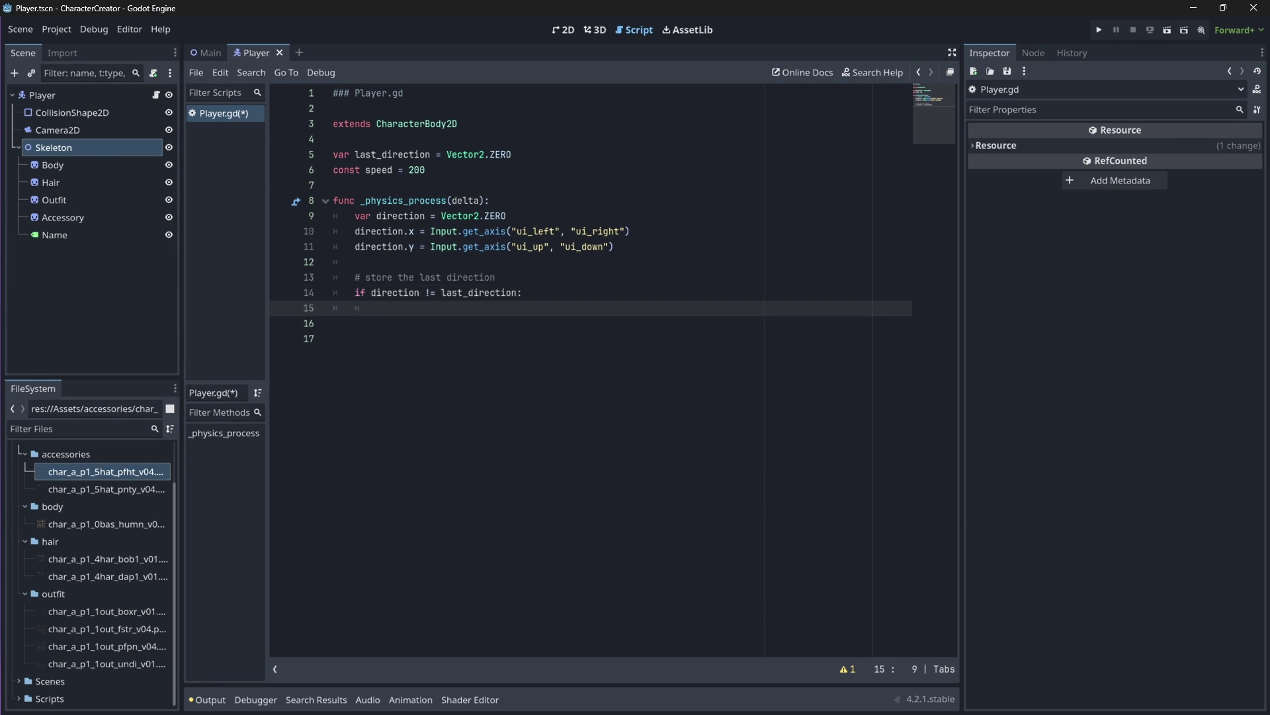
{"action": "type", "text": "la"}
{"action": "key", "text": "Return"}
{"action": "type", "text": "= dire"}
{"action": "key", "text": "Return"}
{"action": "key", "text": "Return"}
{"action": "key", "text": "Return"}
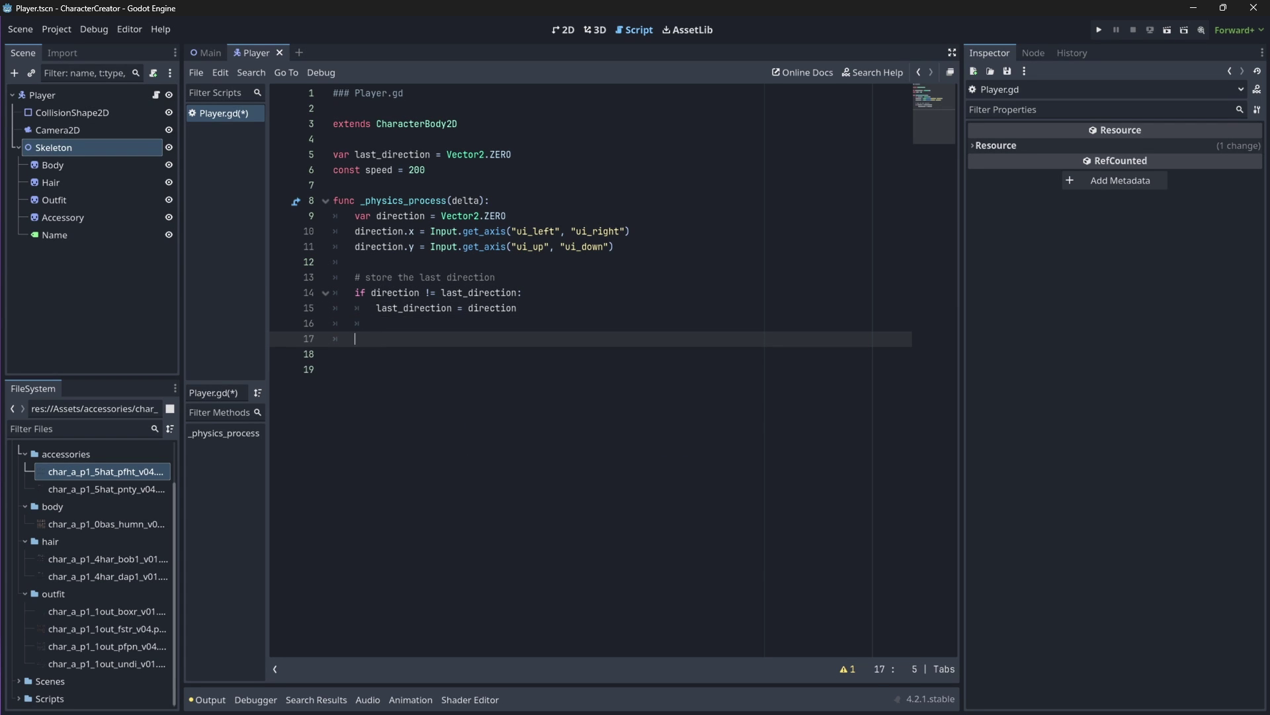
{"action": "type", "text": "# update direction and velocity"}
{"action": "key", "text": "Return"}
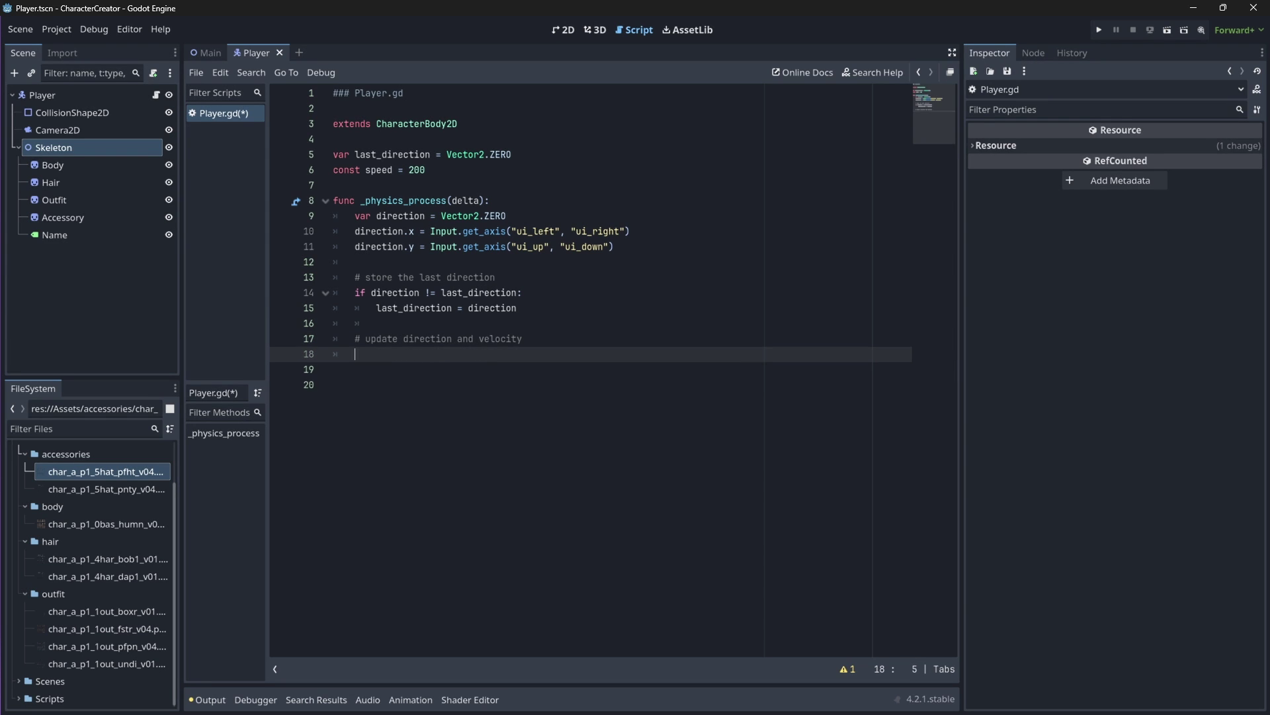
{"action": "type", "text": "if dicet"}
- Write if direction.x != 0: velocity.x = direction.x * speed
{"action": "key", "text": "BackSpace"}
{"action": "type", "text": "re"}
{"action": "key", "text": "Return"}
{"action": "type", "text": "."}
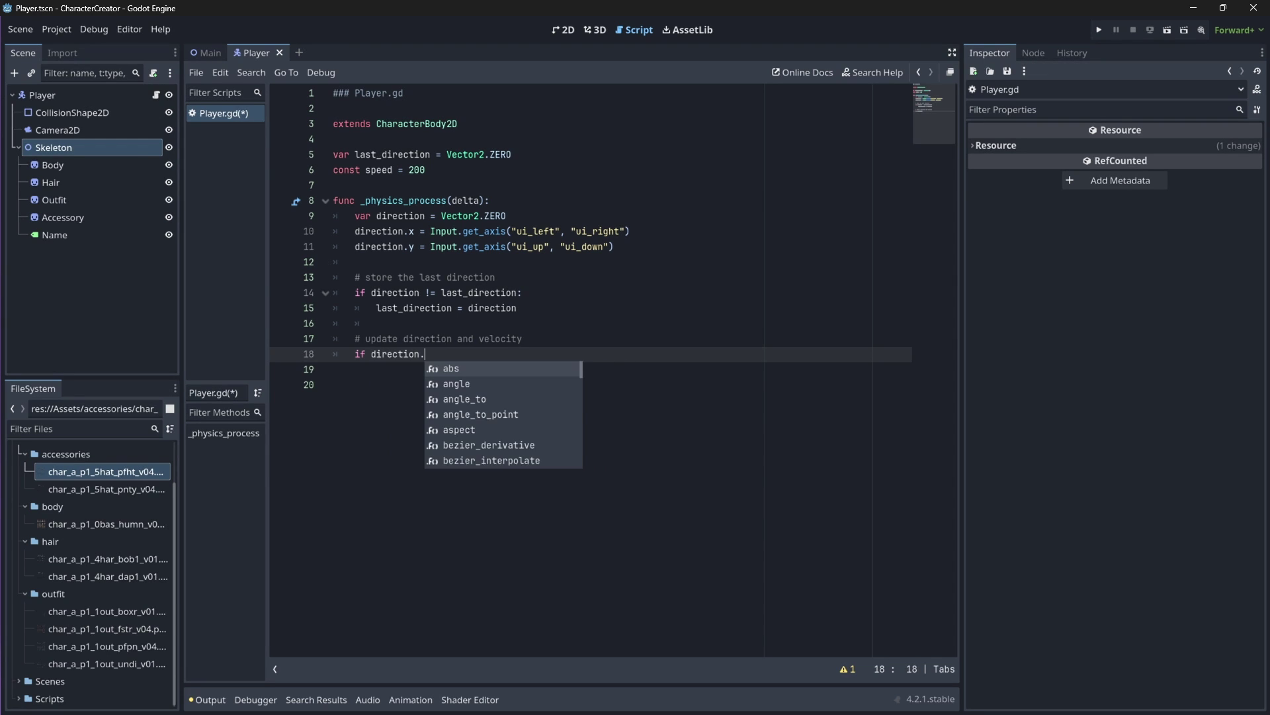
{"action": "type", "text": "x != 0 "}
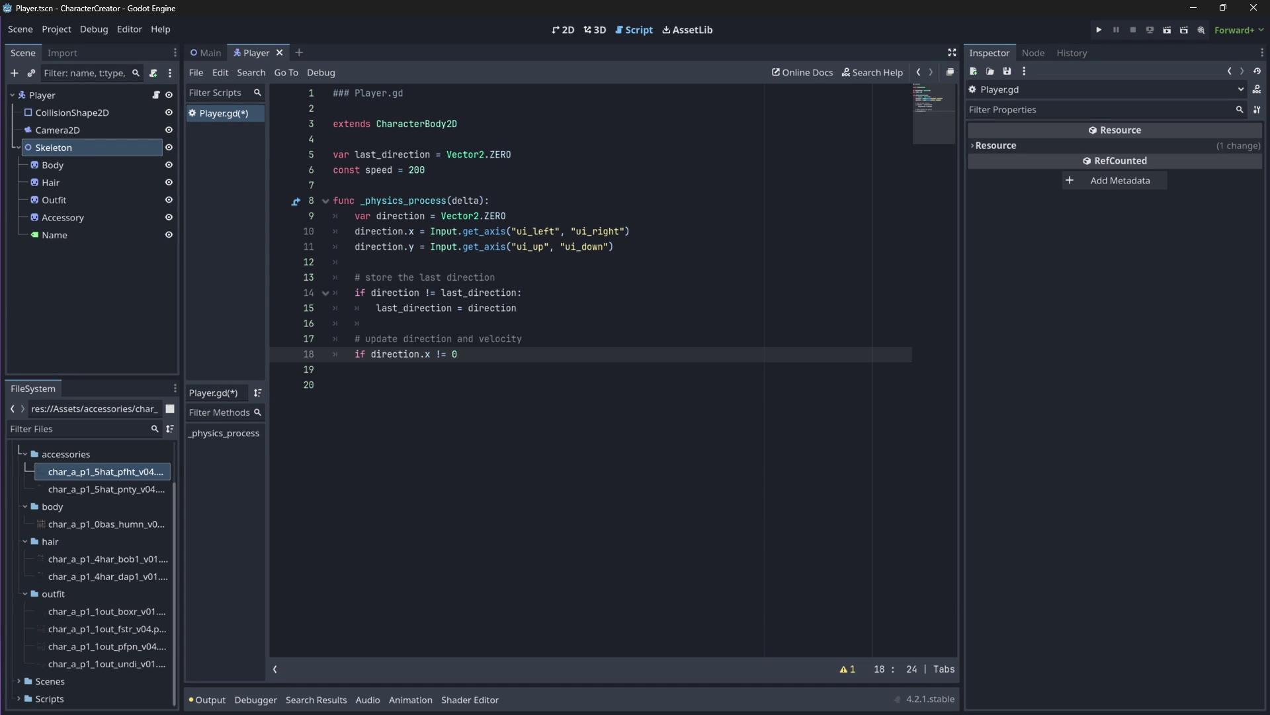
{"action": "type", "text": ":"}
{"action": "key", "text": "Return"}
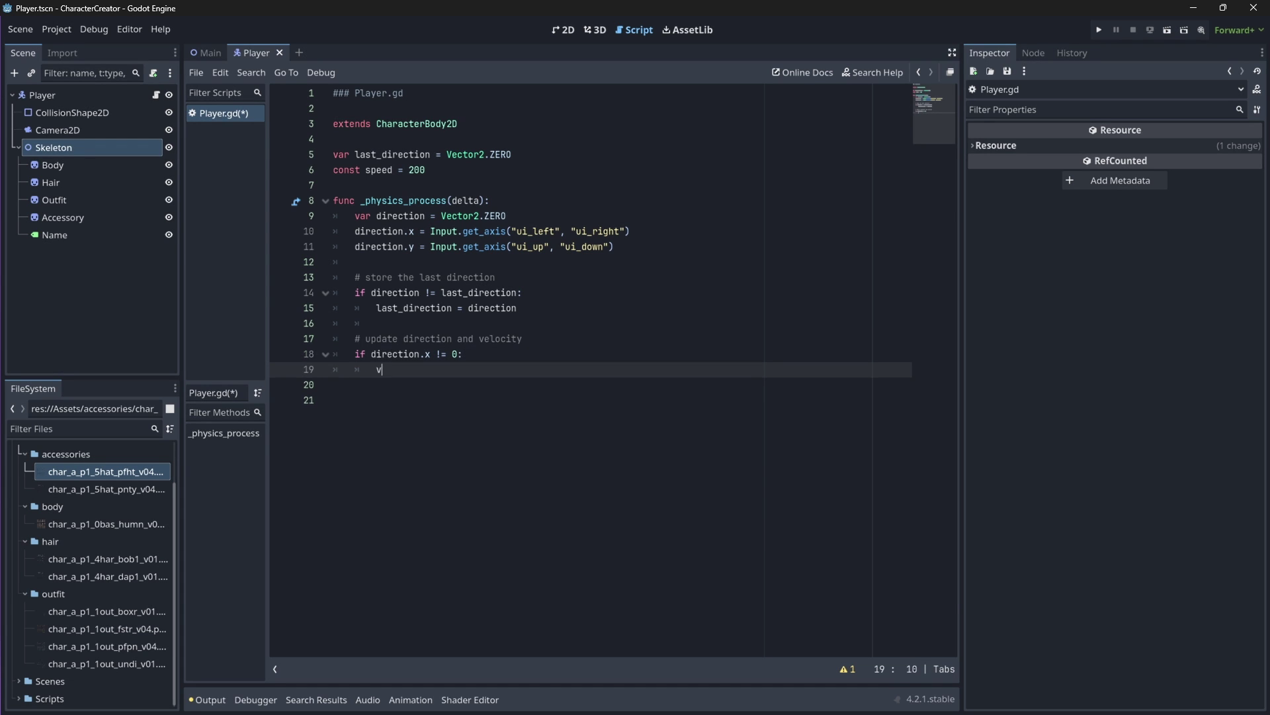
{"action": "type", "text": "v"}
{"action": "key", "text": "Return"}
{"action": "type", "text": ".x = "}
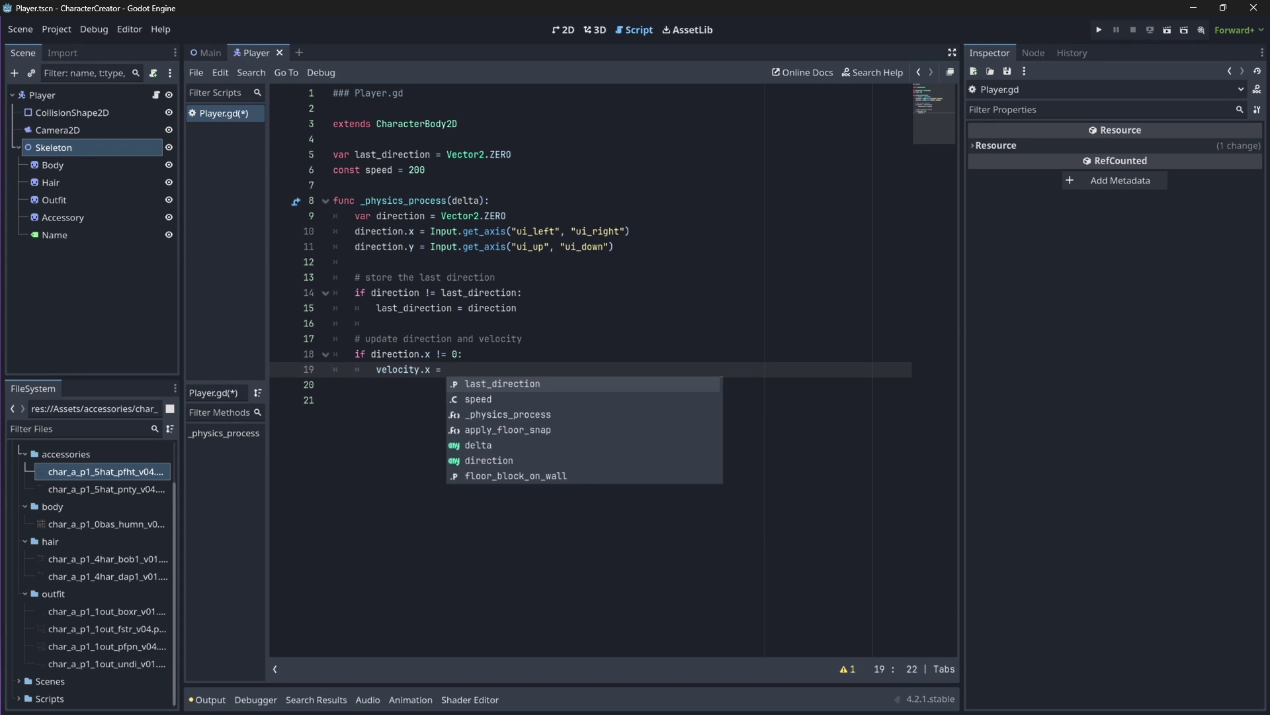
{"action": "type", "text": "direction.x * speed"}
{"action": "key", "text": "Return"}
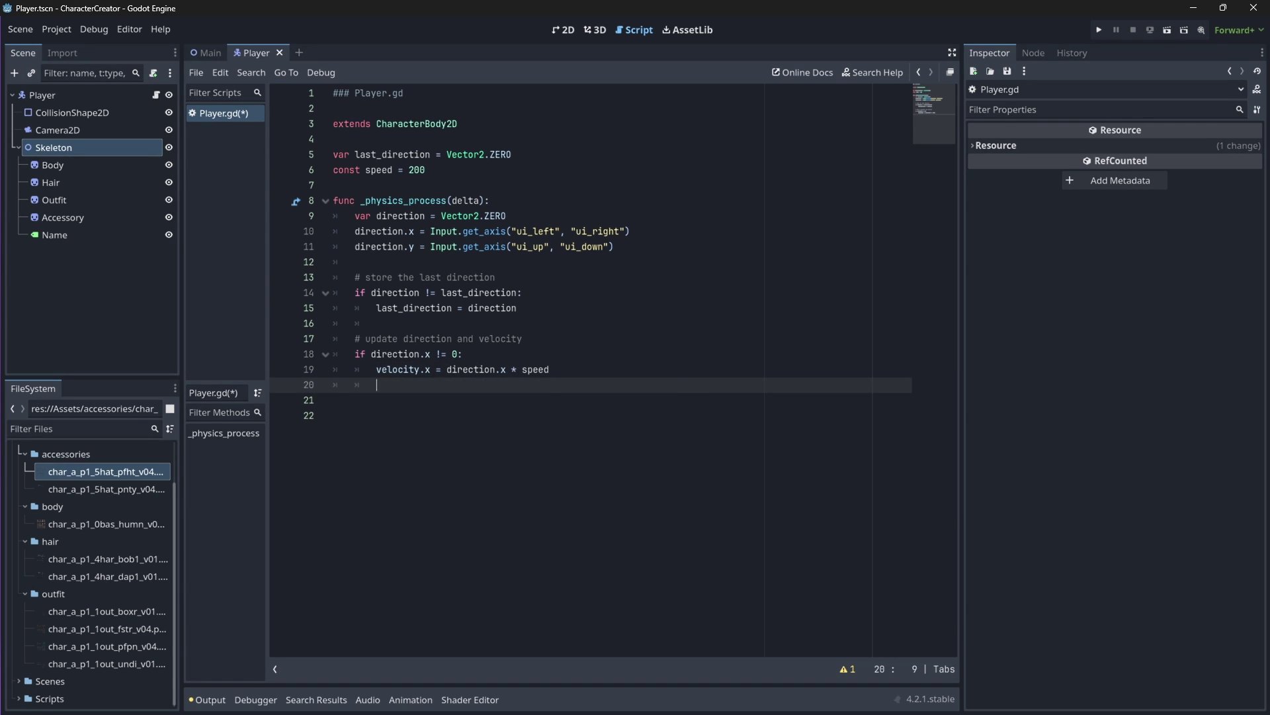
{"action": "type", "text": "else: vel"}
- Add the else branch easing velocity.x toward zero with move_toward on its own line
{"action": "key", "text": "Return"}
{"action": "type", "text": ".x = "}
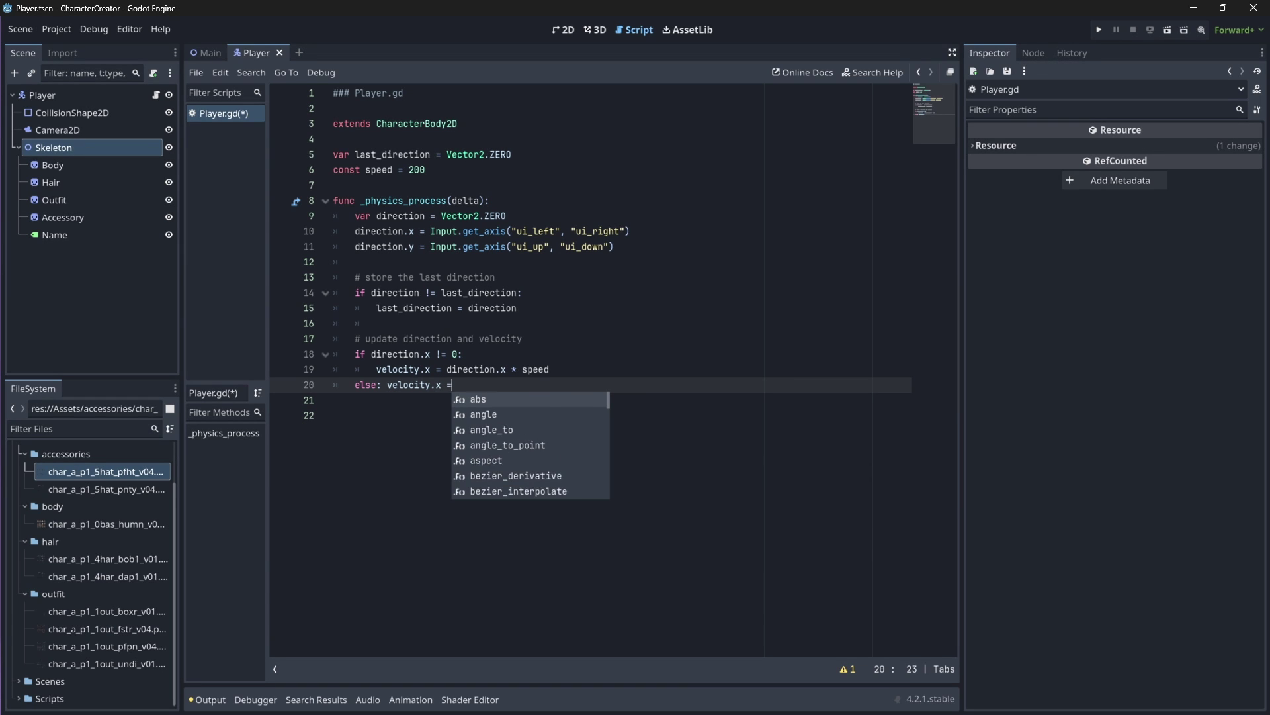
{"action": "type", "text": "move"}
{"action": "key", "text": "Return"}
{"action": "key", "text": "BackSpace"}
{"action": "key", "text": "BackSpace"}
{"action": "key", "text": "BackSpace"}
{"action": "key", "text": "BackSpace"}
{"action": "key", "text": "BackSpace"}
{"action": "key", "text": "BackSpace"}
{"action": "key", "text": "BackSpace"}
{"action": "key", "text": "BackSpace"}
{"action": "key", "text": "BackSpace"}
{"action": "type", "text": "t"}
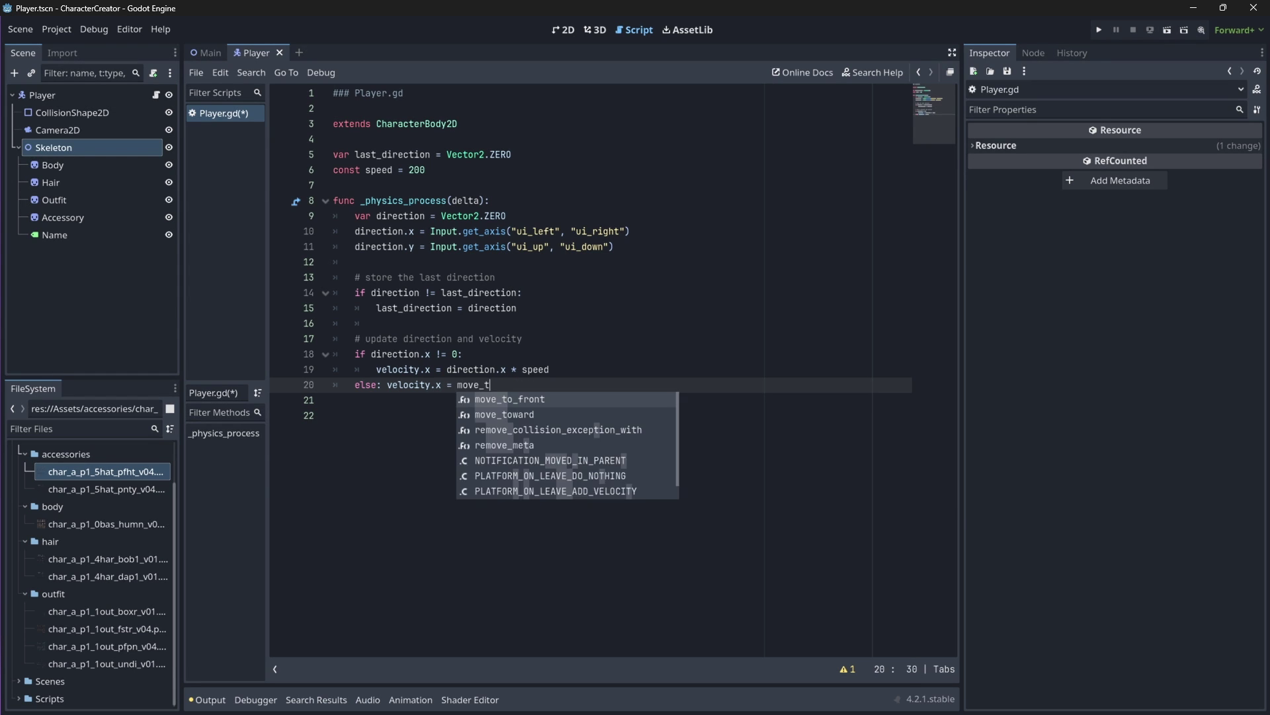
{"action": "type", "text": "o"}
{"action": "key", "text": "Return"}
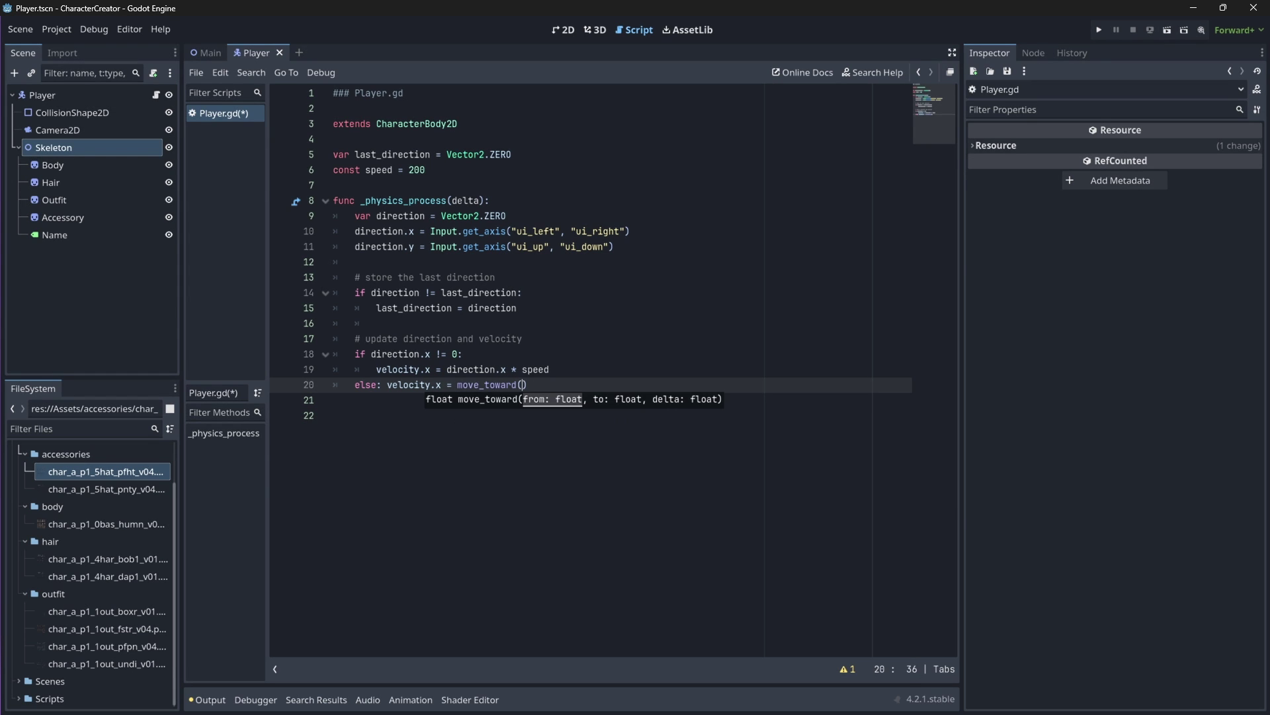
{"action": "type", "text": "velocity.x, "}
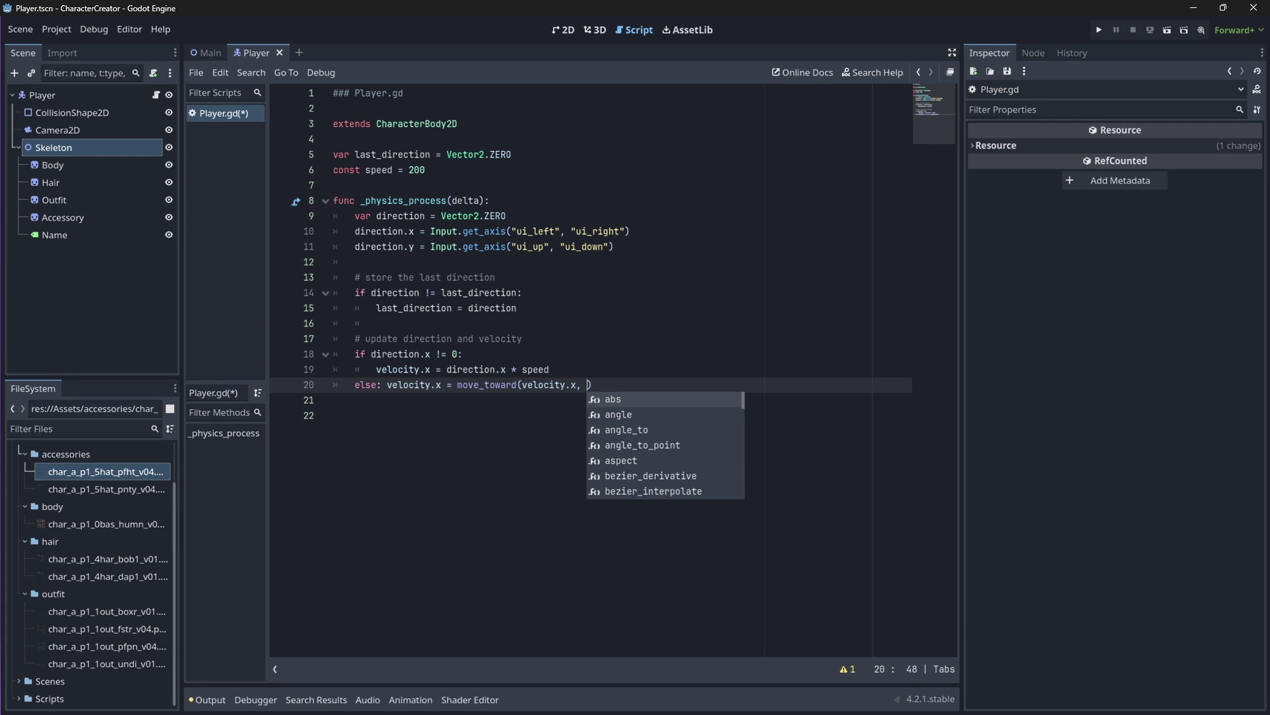
{"action": "type", "text": "0, speed "}
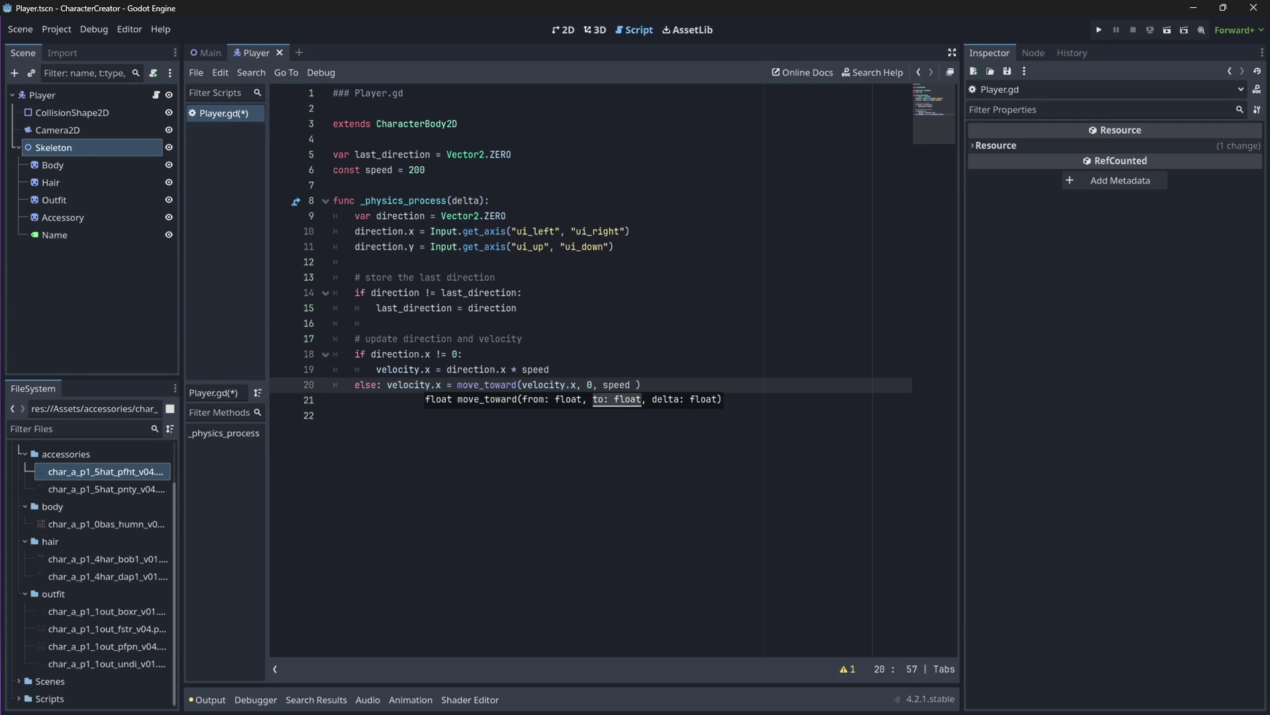
{"action": "type", "text": "* delta"}
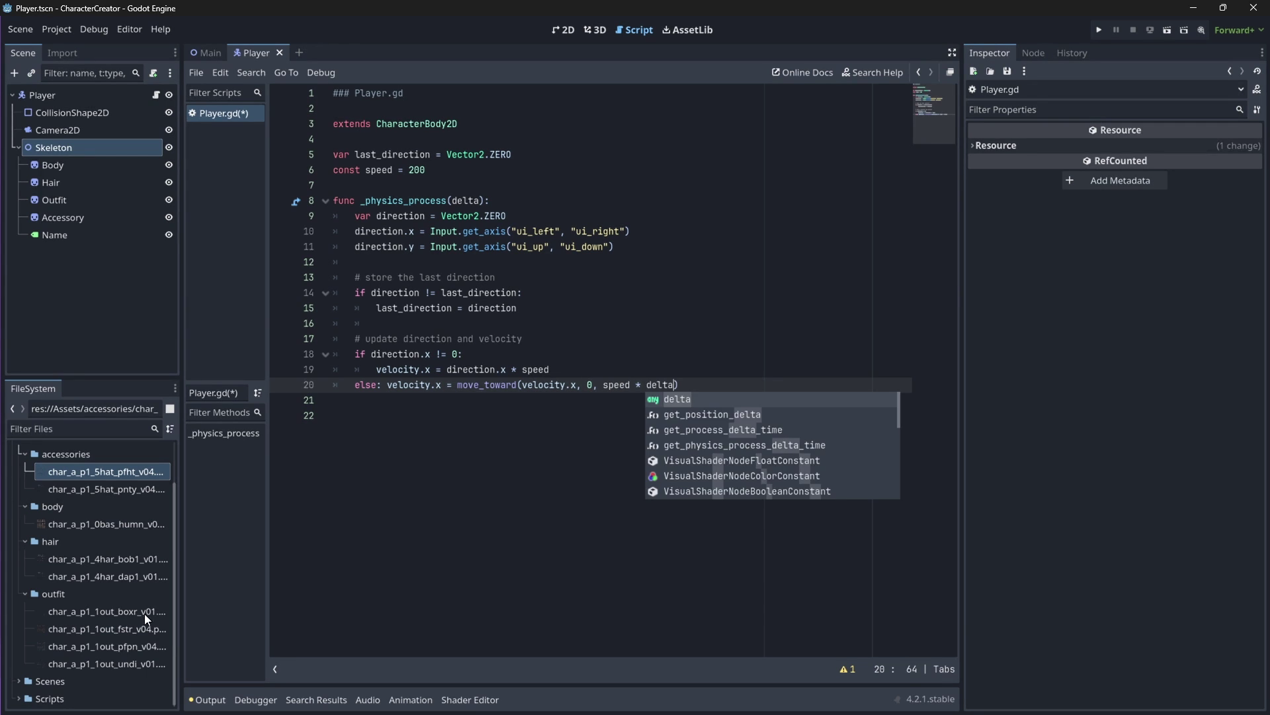
{"action": "left_click", "coordinate": [385, 384]}
{"action": "key", "text": "Return"}
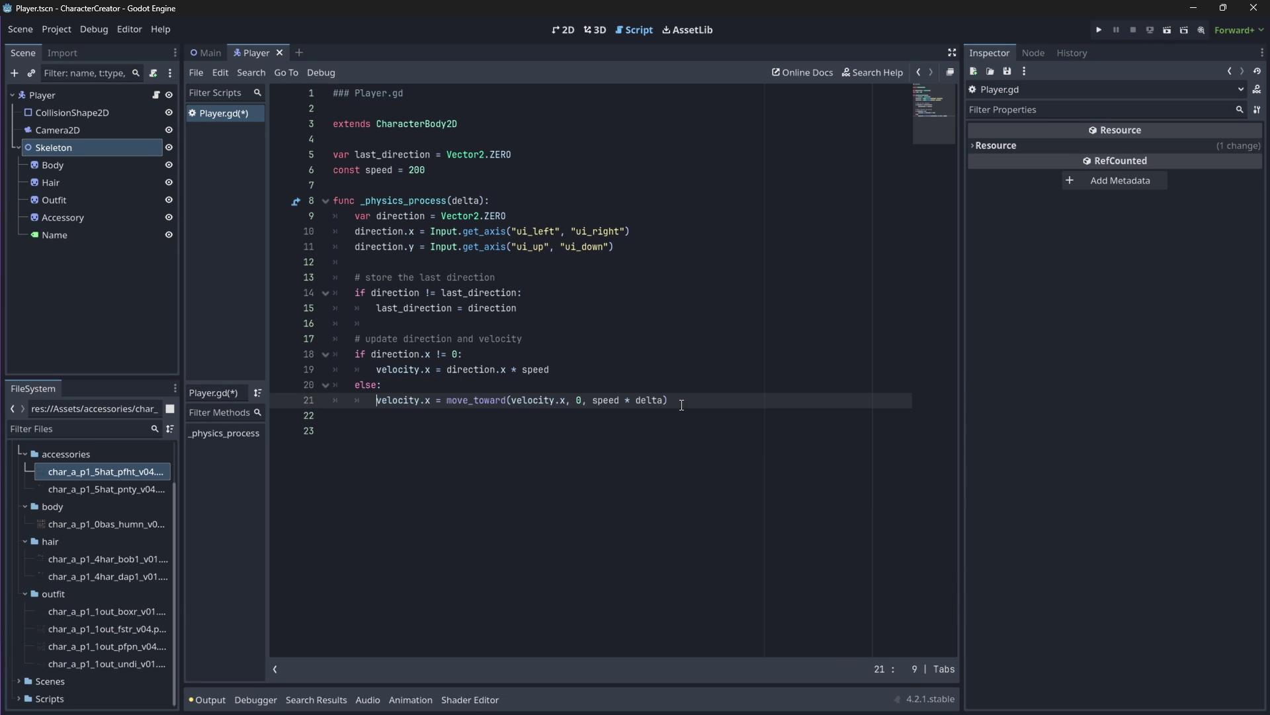
- Copy the horizontal velocity block and paste a duplicate below it
{"action": "left_click_drag", "start_coordinate": [681, 404], "coordinate": [696, 340]}
{"action": "key", "text": "ctrl+c"}
{"action": "left_click", "coordinate": [690, 400]}
{"action": "key", "text": "Return"}
{"action": "key", "text": "Return"}
{"action": "key", "text": "ctrl+v"}
- Replace every x with y in the duplicated block so it sets velocity.y from direction.y
{"action": "left_click", "coordinate": [338, 430]}
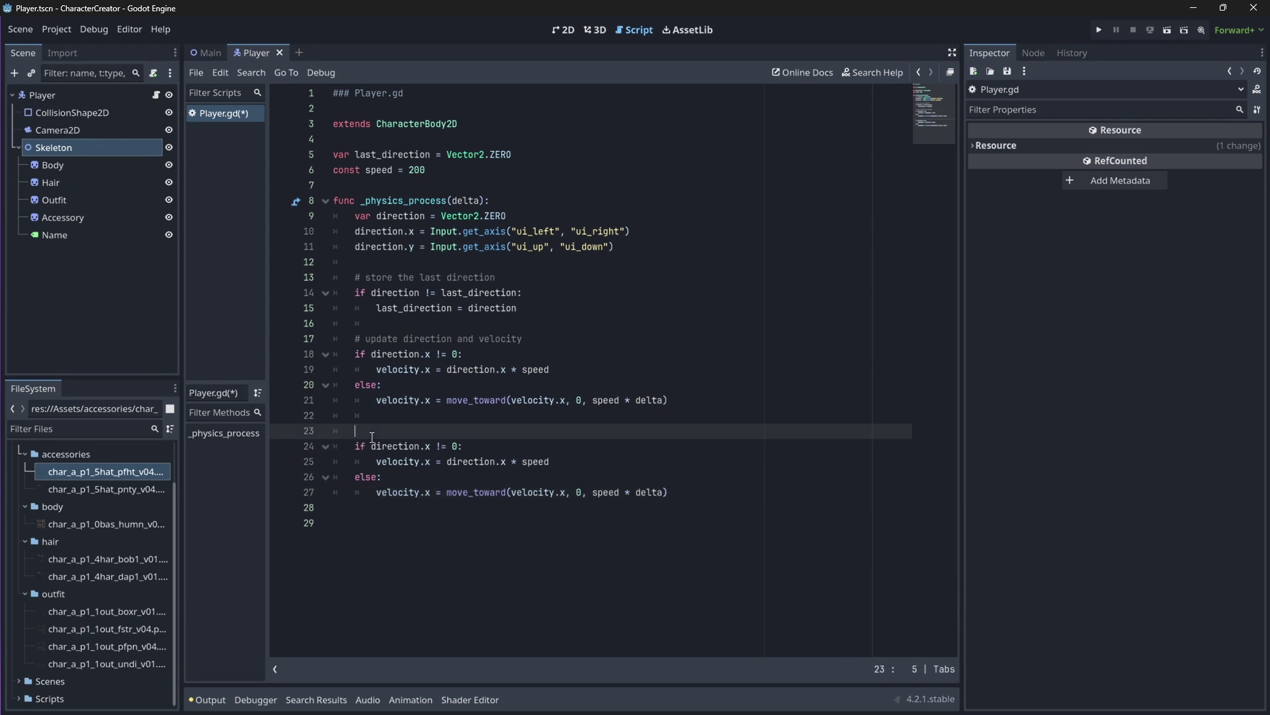
{"action": "key", "text": "BackSpace"}
{"action": "left_click", "coordinate": [429, 431]}
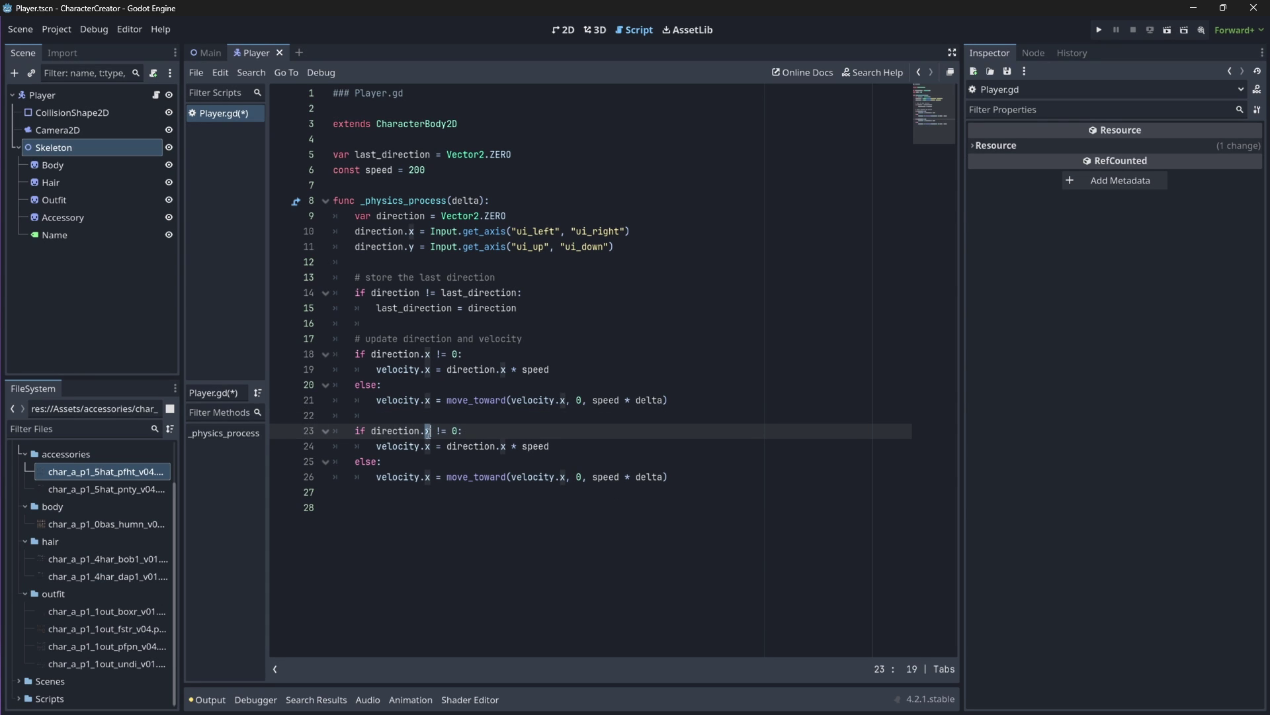
{"action": "type", "text": "y"}
{"action": "double_click", "coordinate": [427, 446]}
{"action": "type", "text": "y"}
{"action": "double_click", "coordinate": [502, 446]}
{"action": "type", "text": "y"}
{"action": "double_click", "coordinate": [428, 477]}
{"action": "type", "text": "y"}
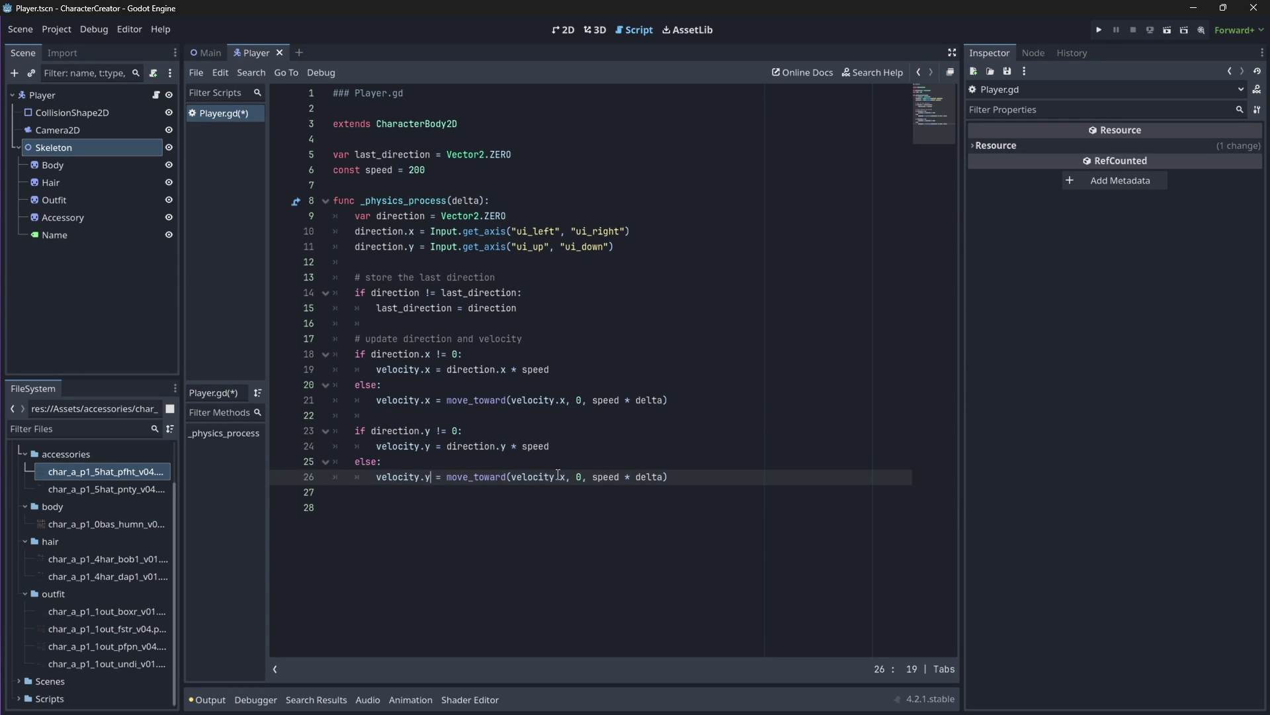
{"action": "double_click", "coordinate": [561, 476]}
{"action": "type", "text": "y"}
{"action": "left_click", "coordinate": [676, 449]}
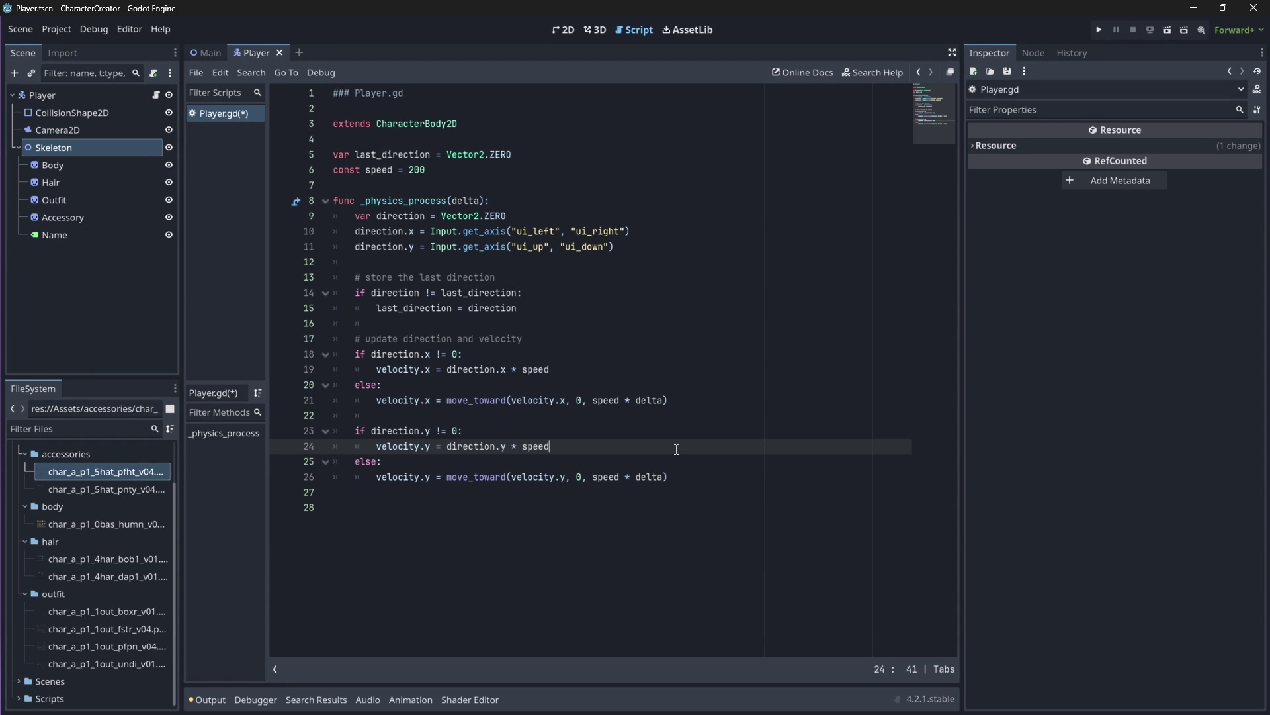
- End _physics_process with move_and_slide() and save Player.gd
{"action": "left_click", "coordinate": [705, 480]}
{"action": "key", "text": "Return"}
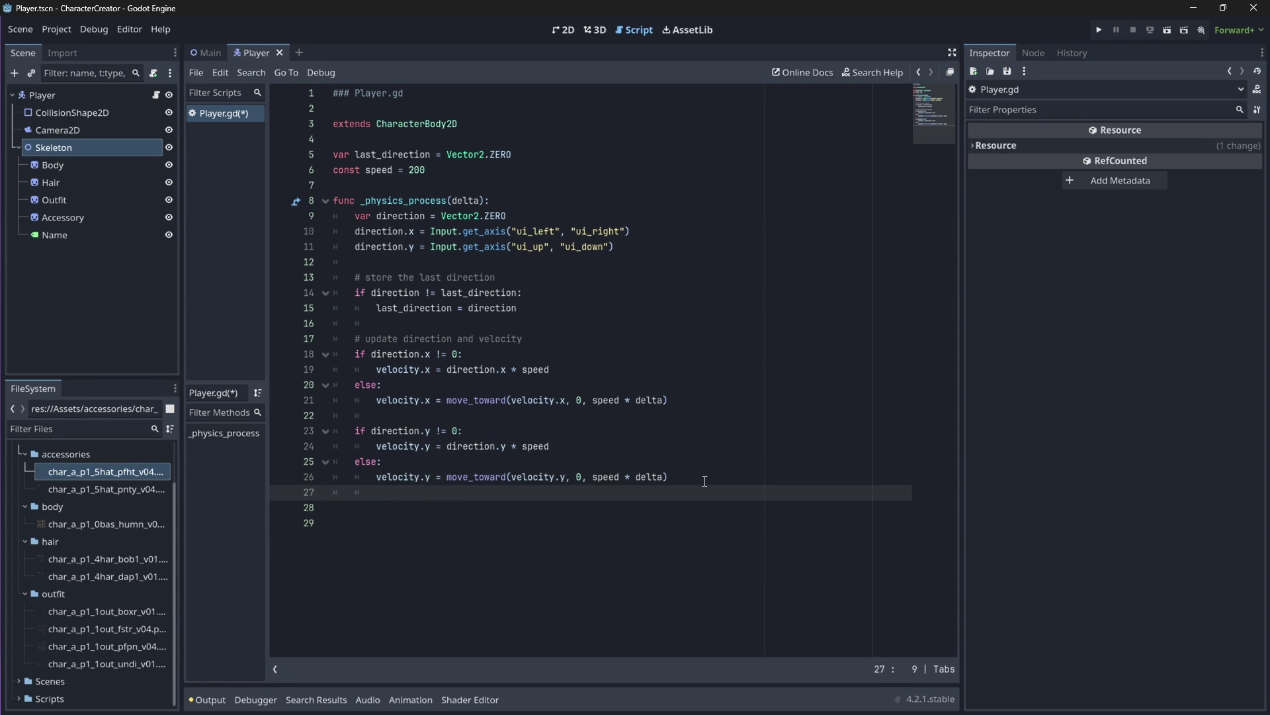
{"action": "key", "text": "Return"}
{"action": "type", "text": "mov"}
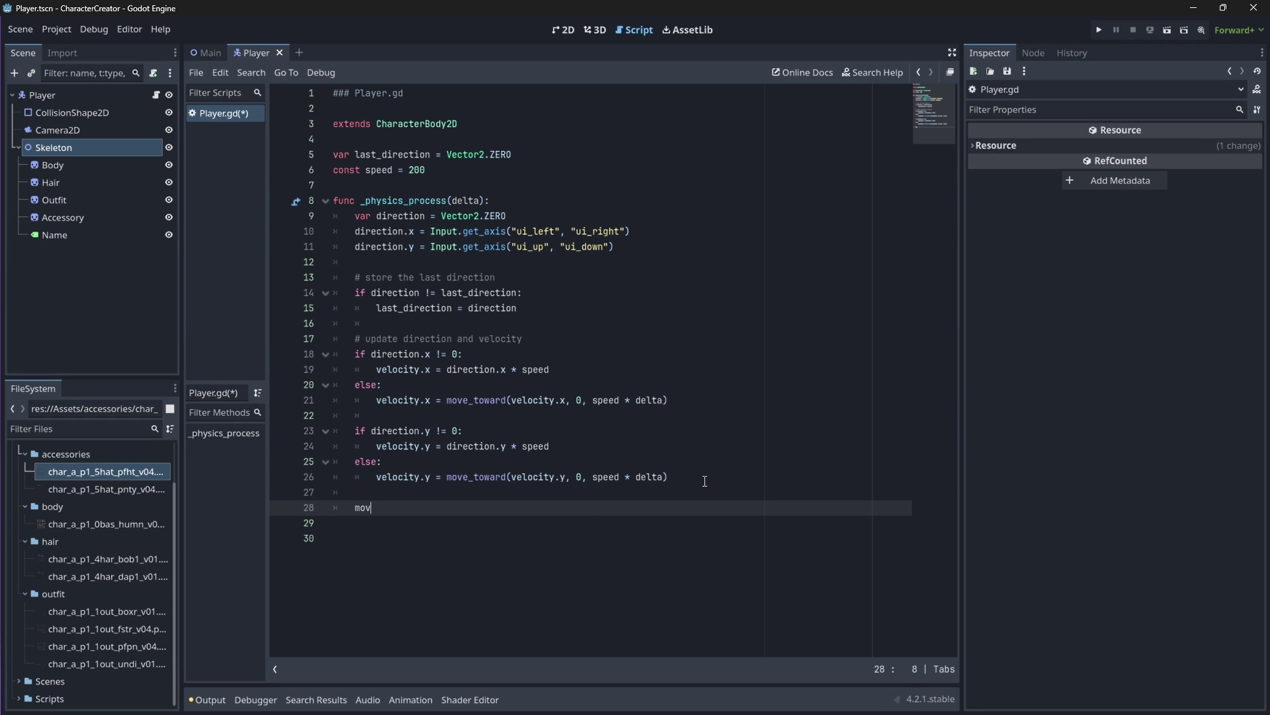
{"action": "type", "text": "e"}
{"action": "key", "text": "Return"}
{"action": "key", "text": "Down"}
{"action": "key", "text": "Down"}
{"action": "key", "text": "ctrl+s"}
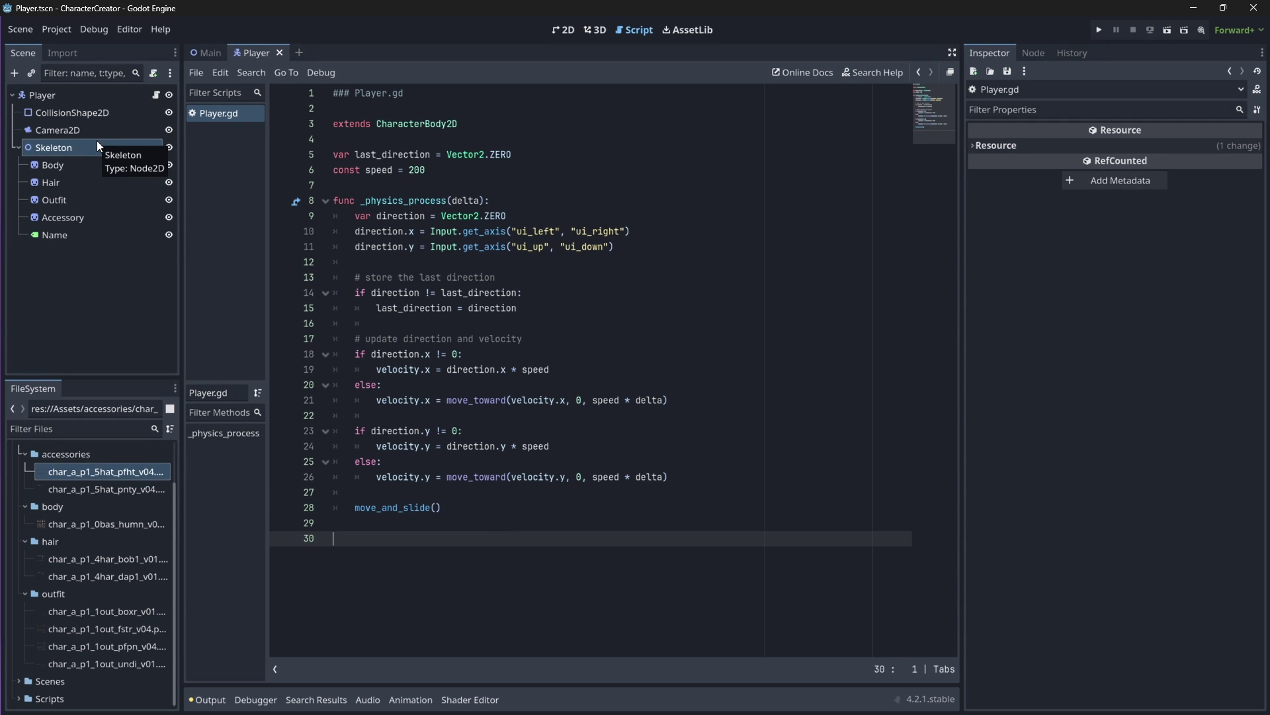
- Uncheck Enabled on the Player's Camera2D and switch to the Main scene
{"action": "left_click", "coordinate": [117, 129]}
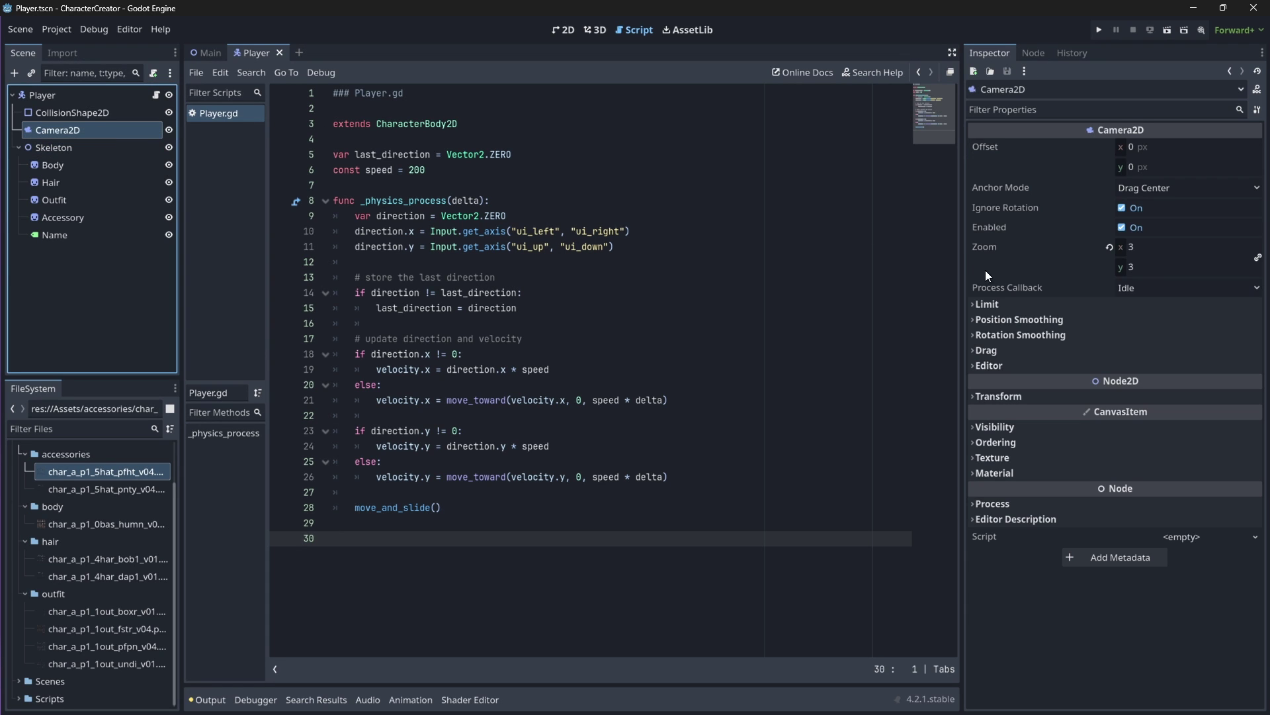
{"action": "left_click", "coordinate": [1122, 228]}
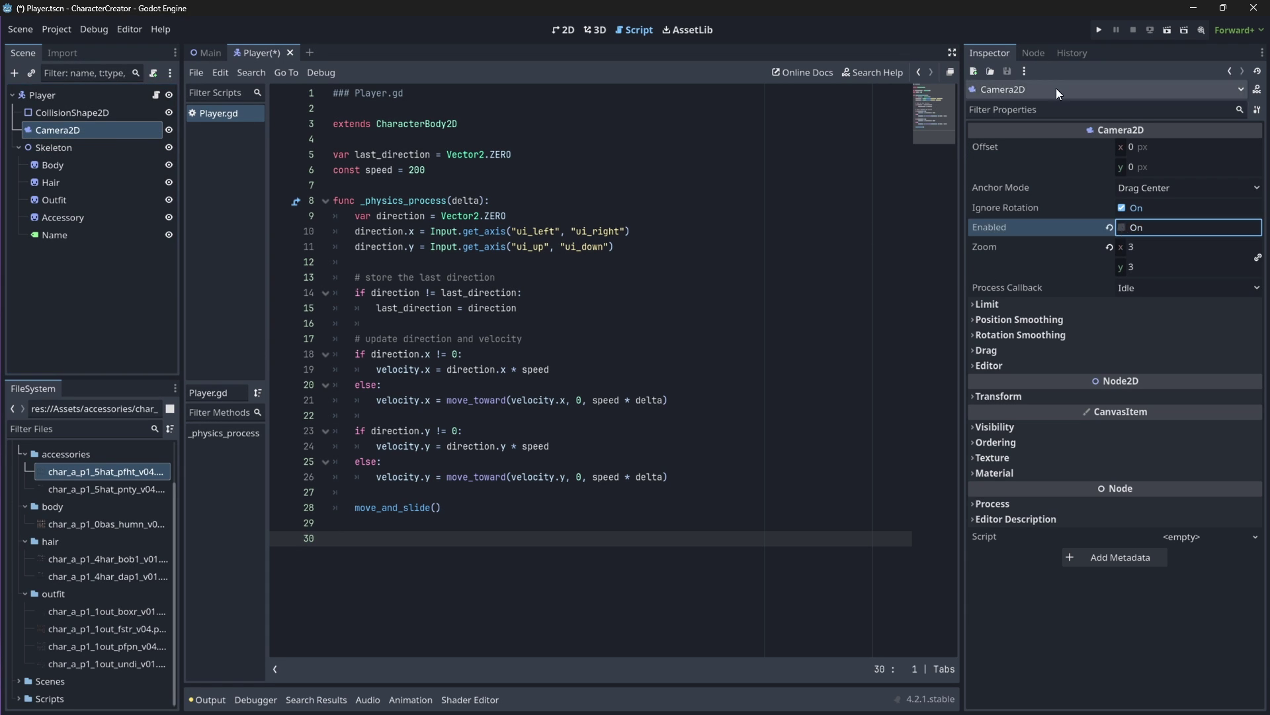
{"action": "left_click", "coordinate": [209, 52]}
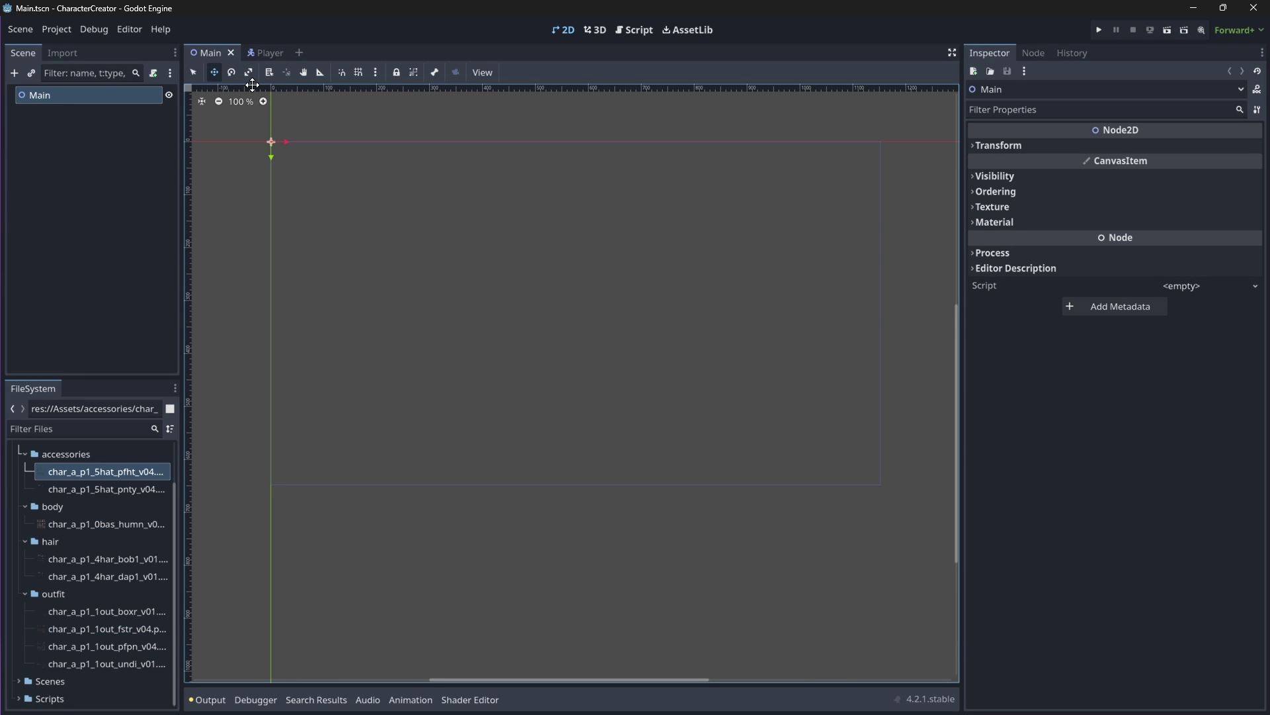
- Instance Scenes/Player.tscn under Main, drag it into the view area and run the project
{"action": "left_click", "coordinate": [31, 73]}
{"action": "left_click", "coordinate": [525, 326]}
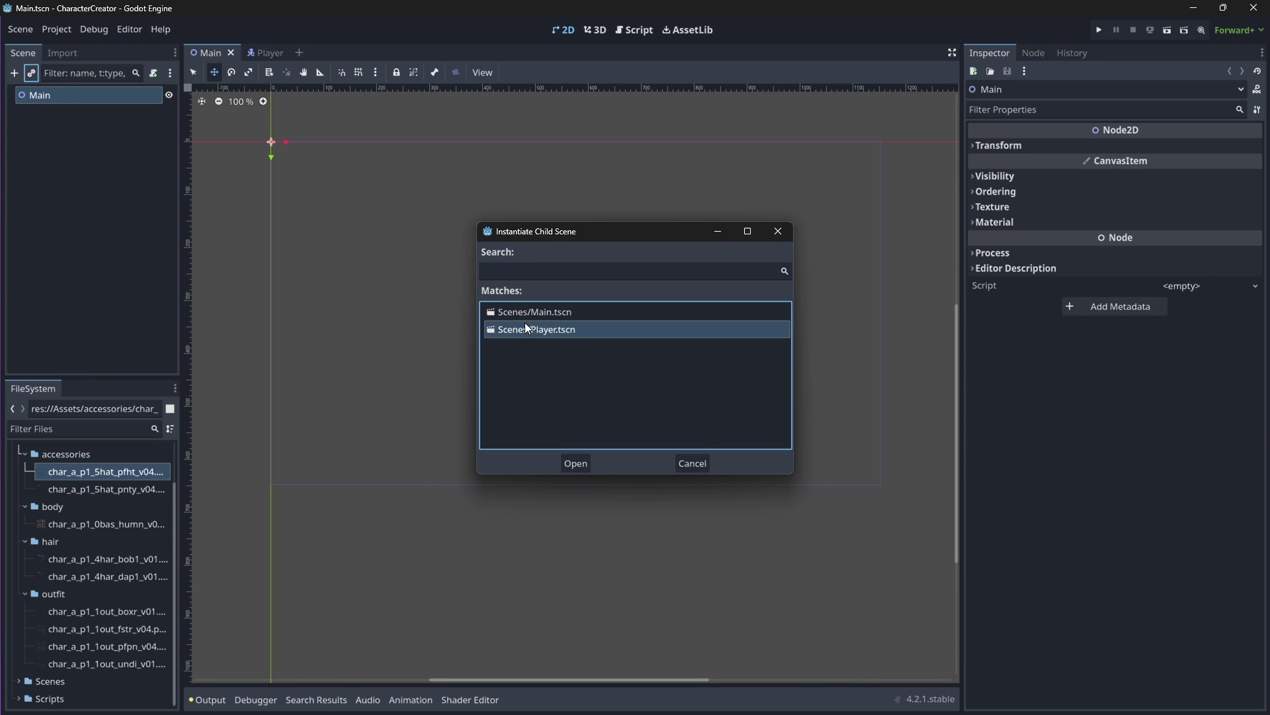
{"action": "double_click", "coordinate": [525, 326]}
{"action": "left_click_drag", "start_coordinate": [300, 149], "coordinate": [542, 297]}
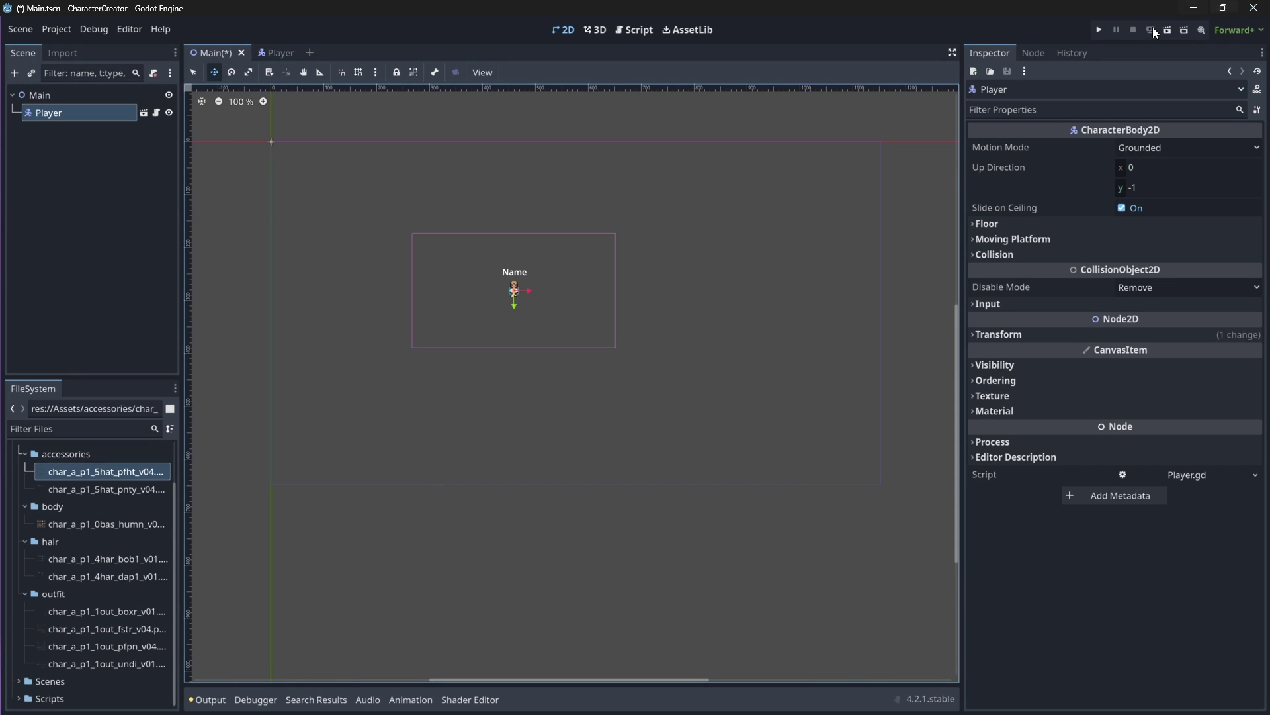
{"action": "left_click", "coordinate": [1101, 31]}
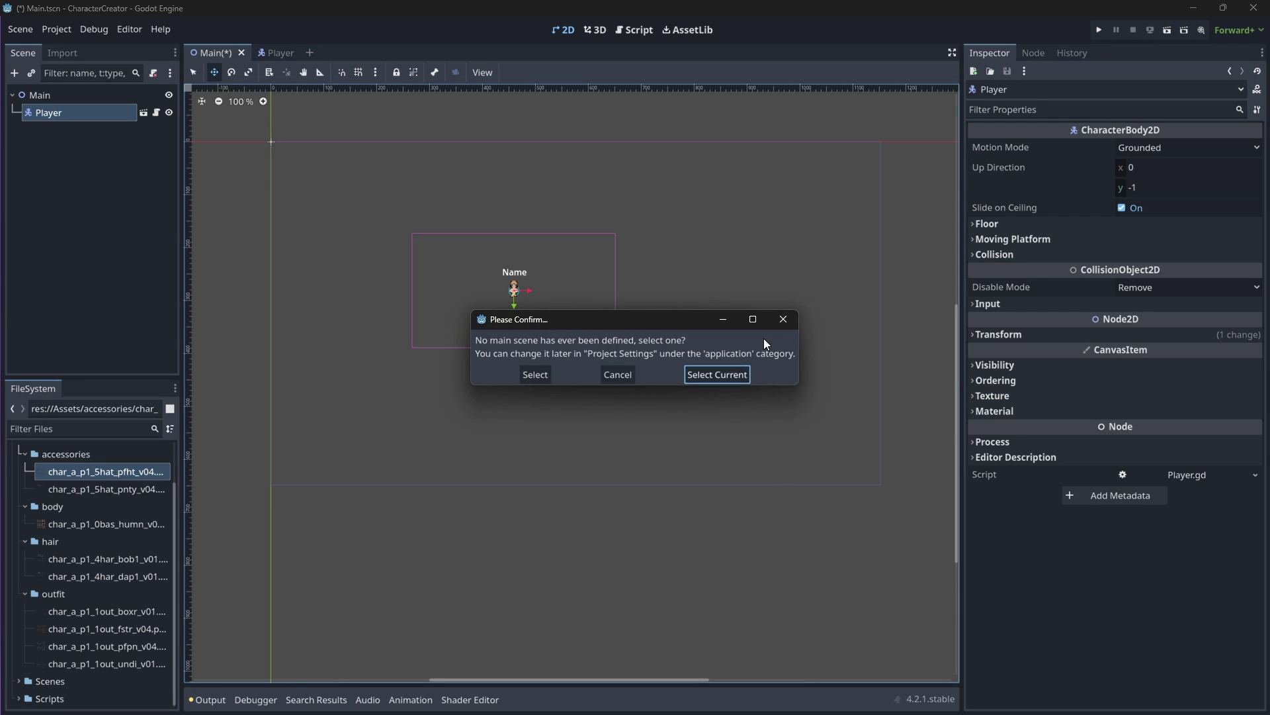
- Confirm Main as the main scene, then move the character right, down, left and up in-game
{"action": "left_click", "coordinate": [712, 376]}
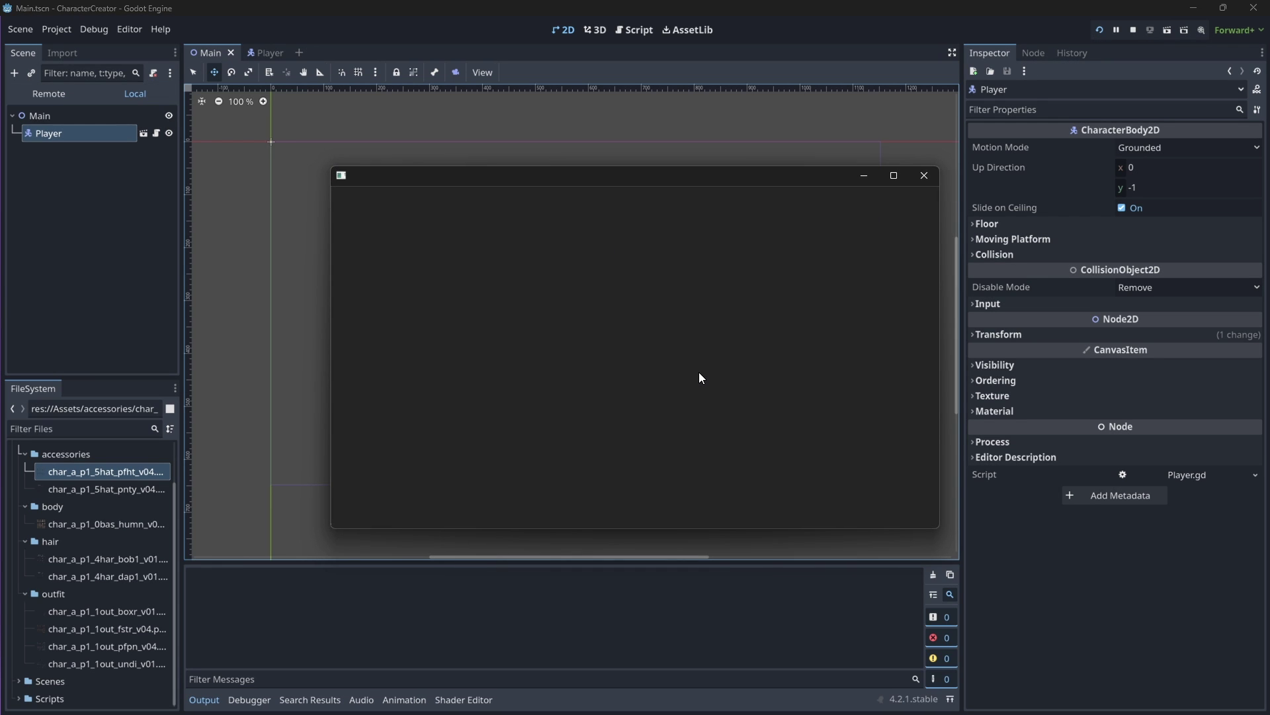
{"action": "key", "text": "Right"}
{"action": "key", "text": "Down"}
{"action": "key", "text": "Left"}
{"action": "key", "text": "Up"}
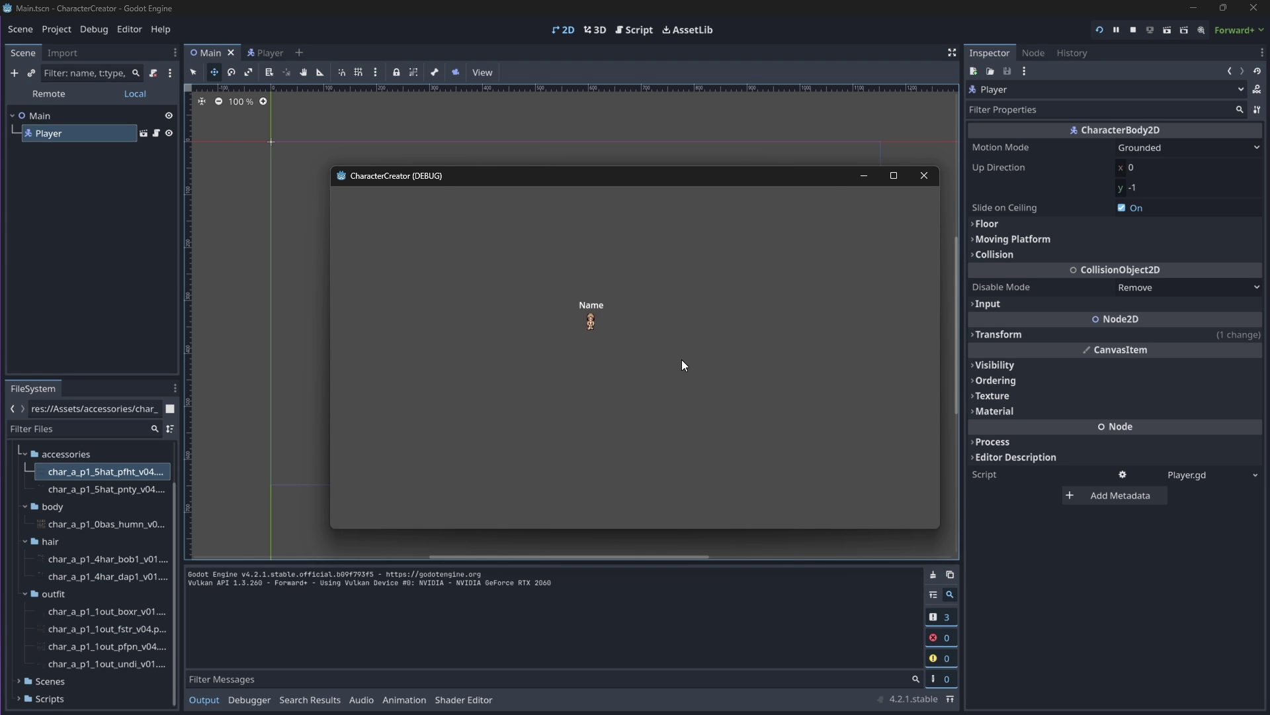